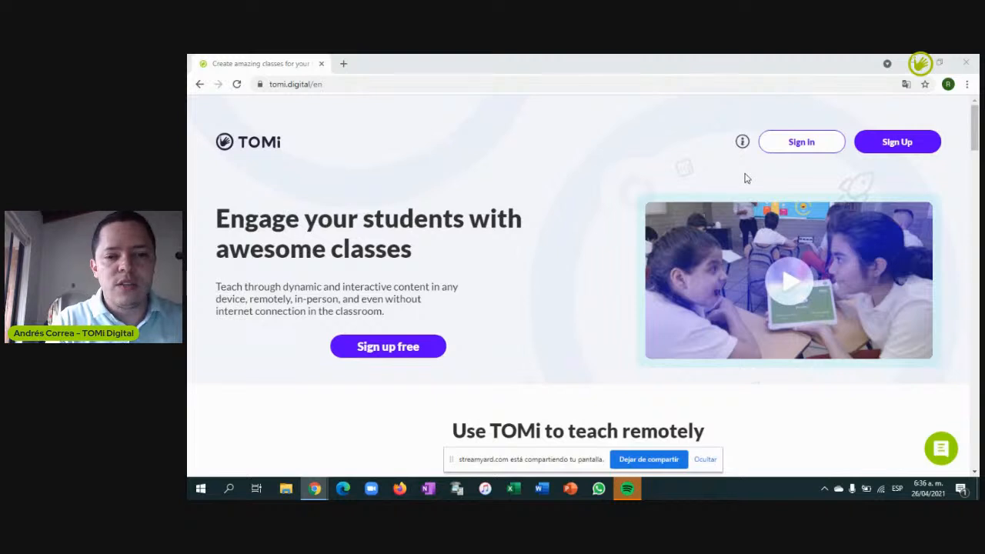
Sign in to the teacher account using the saved e-mail and the account password
click(812, 151)
click(547, 307)
click(534, 325)
click(519, 344)
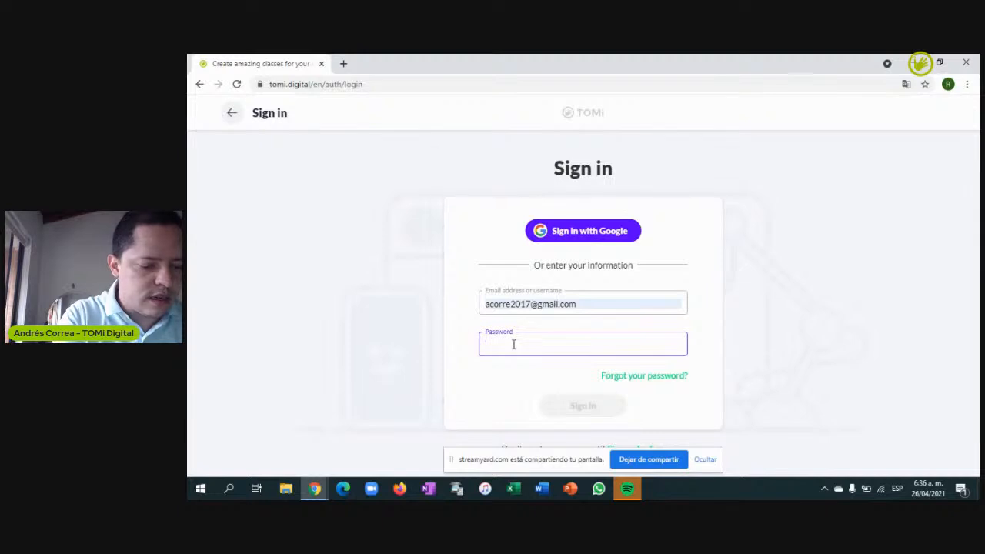
text(•••)
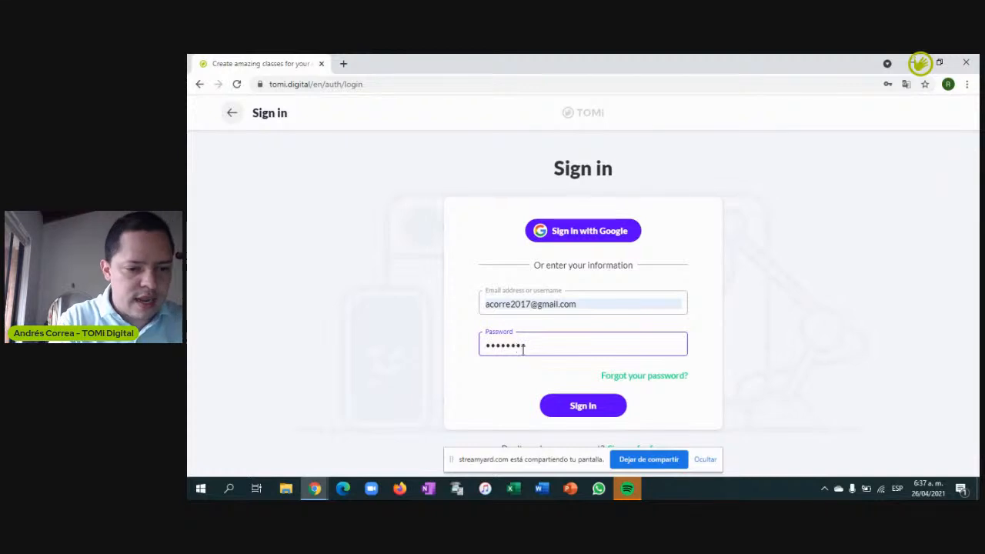
click(579, 405)
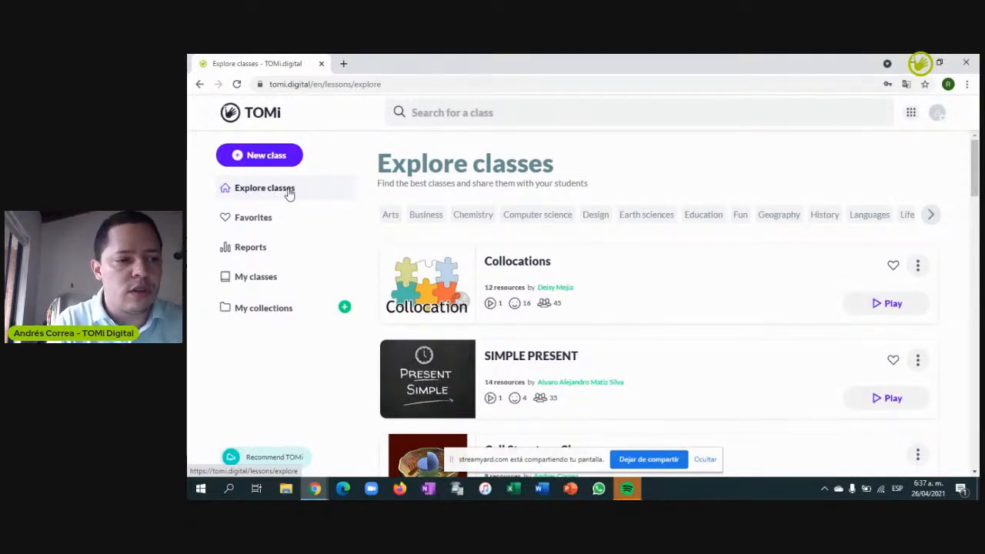
Check Favorites and Reports, then view My classes with the two cell structure classes and the TOMi apps list
click(264, 221)
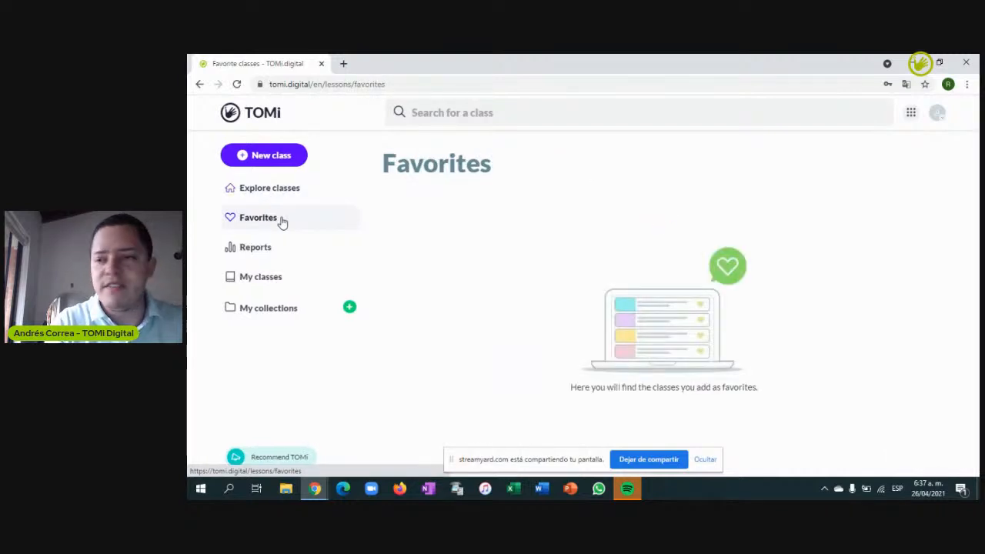
click(278, 249)
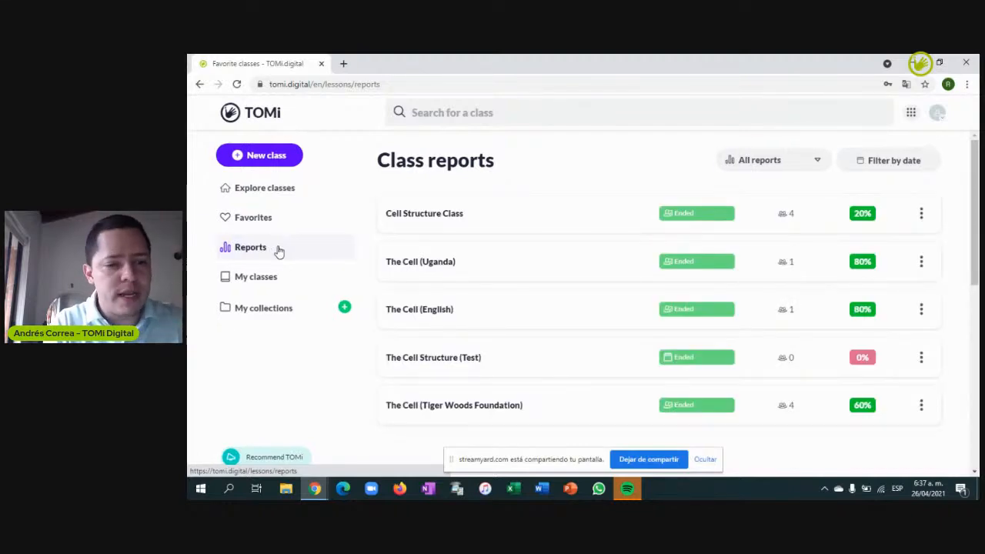
click(277, 278)
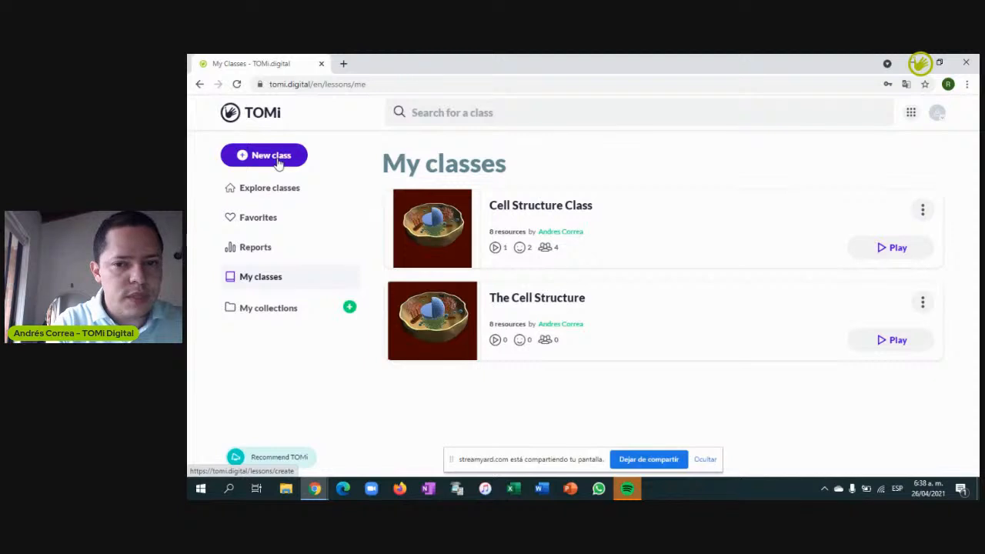
click(911, 115)
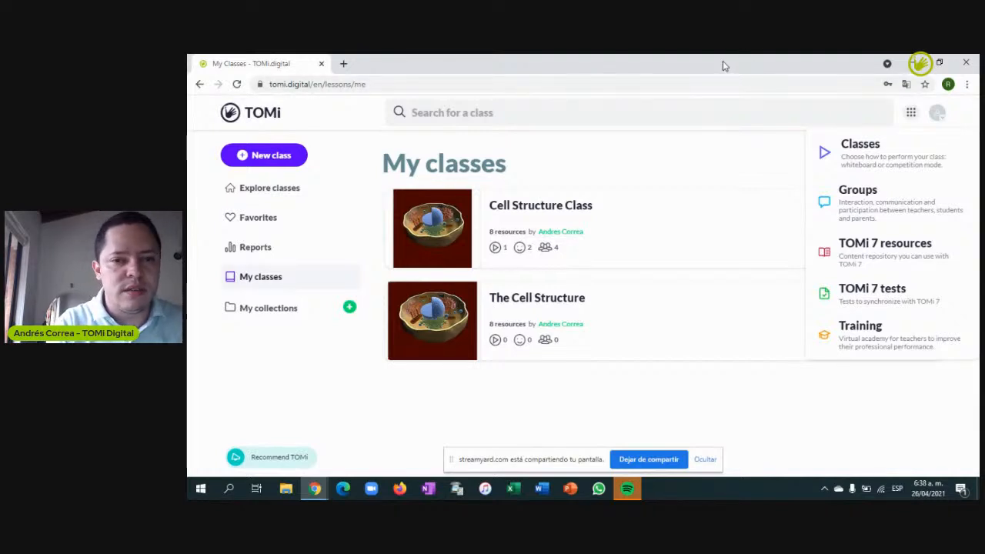
click(911, 114)
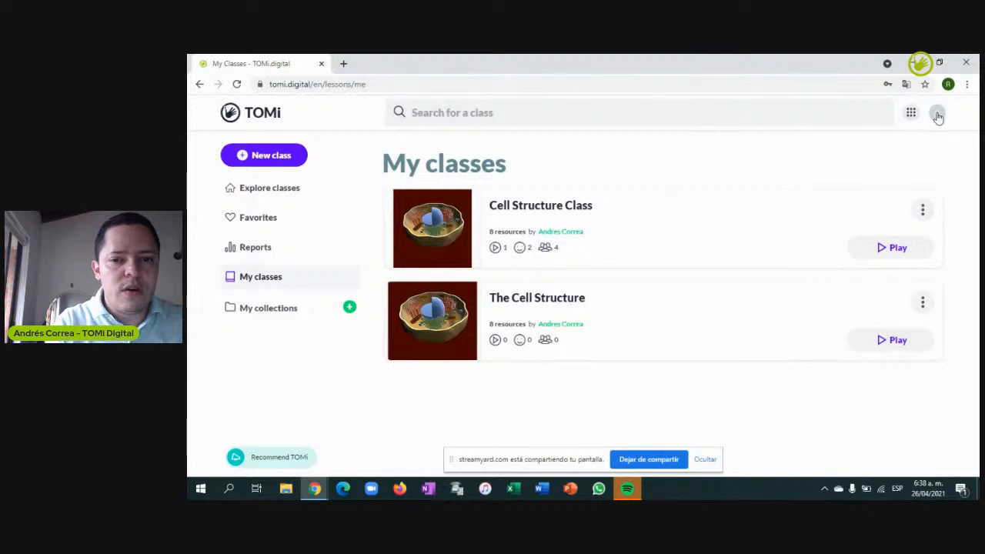
click(938, 113)
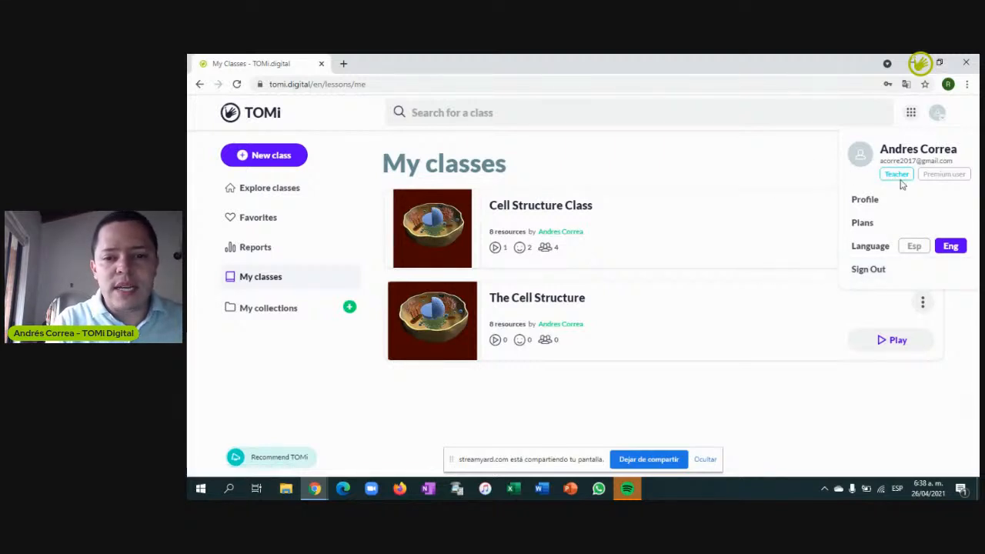
click(731, 168)
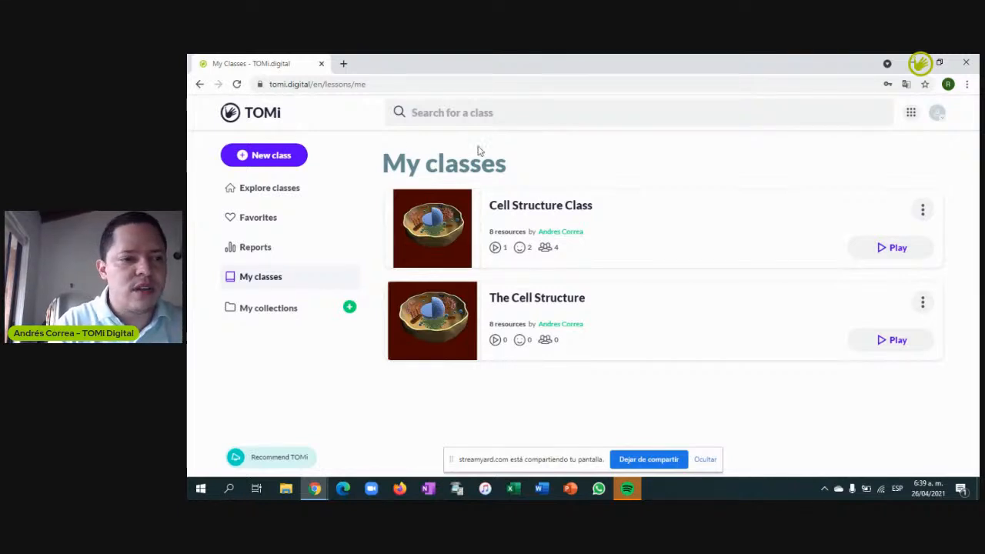
click(270, 156)
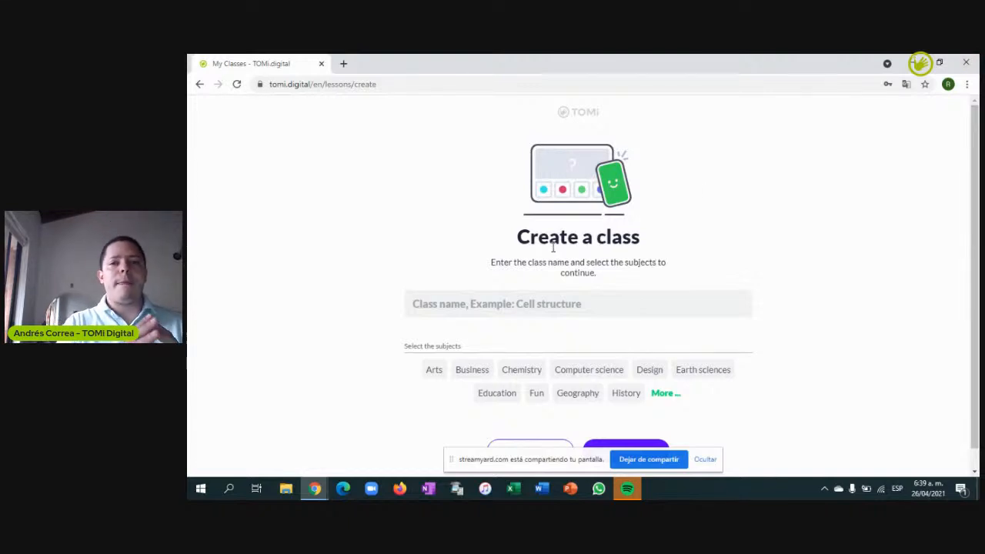
Create the class 'Cell Structure Class 2' tagged with the Life sciences subject
click(553, 303)
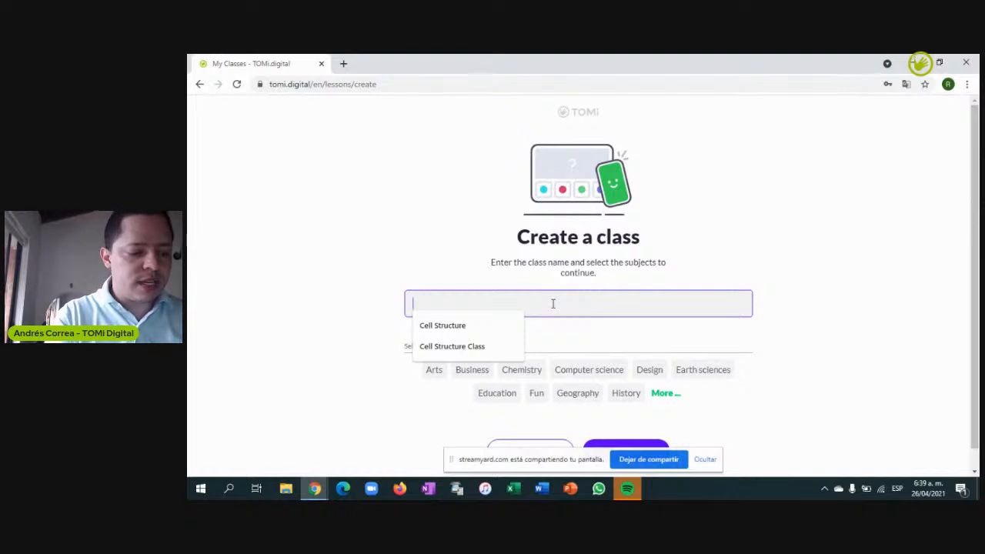
text(Cell S)
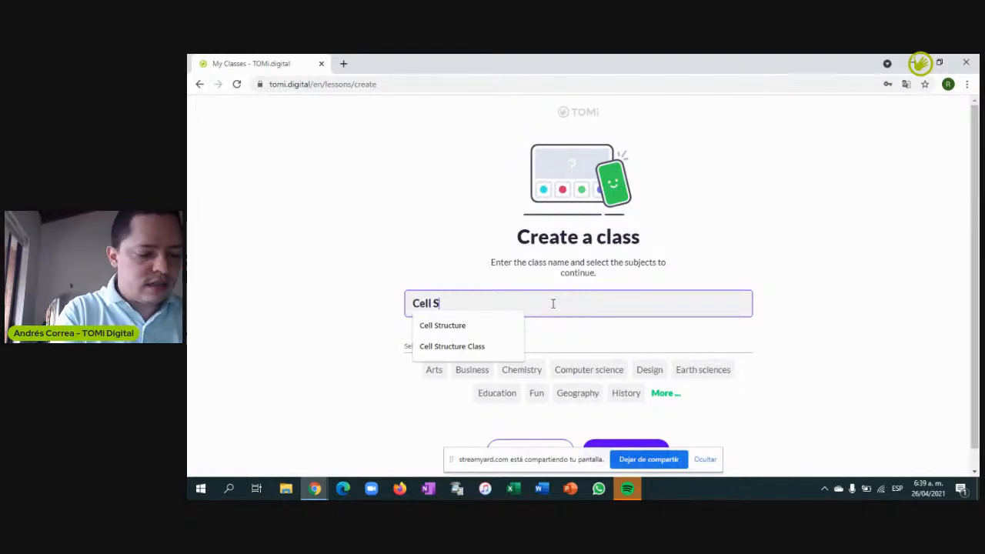
text(tructur)
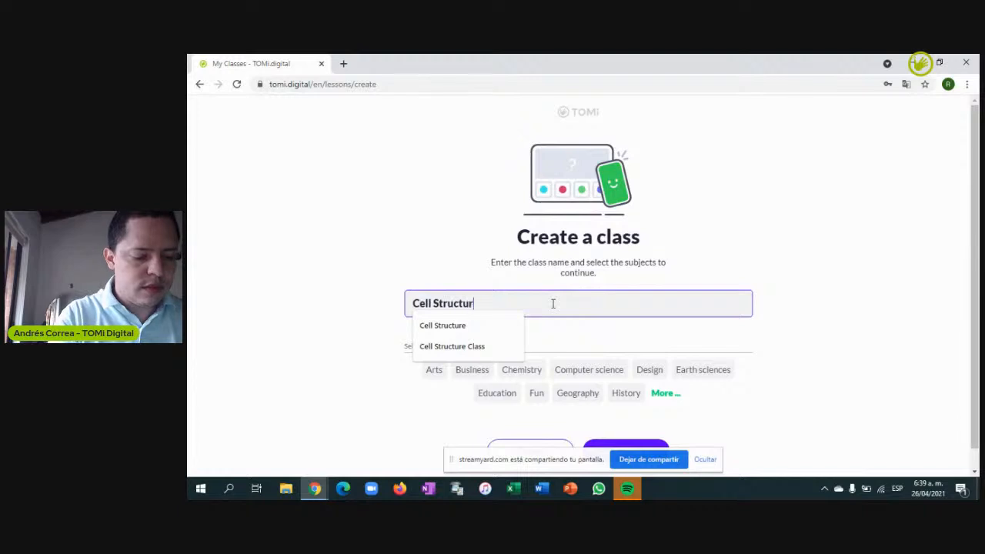
text(e Class)
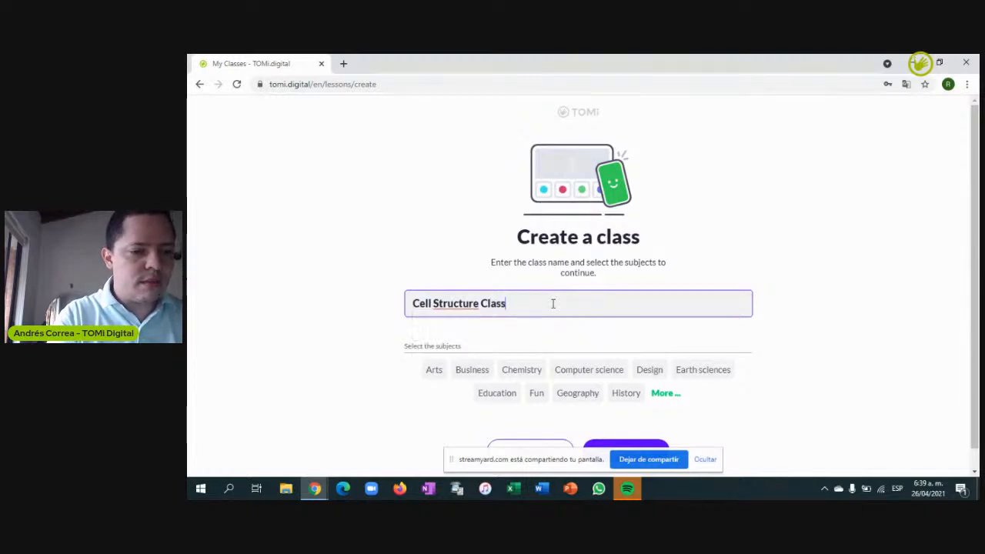
text( 2)
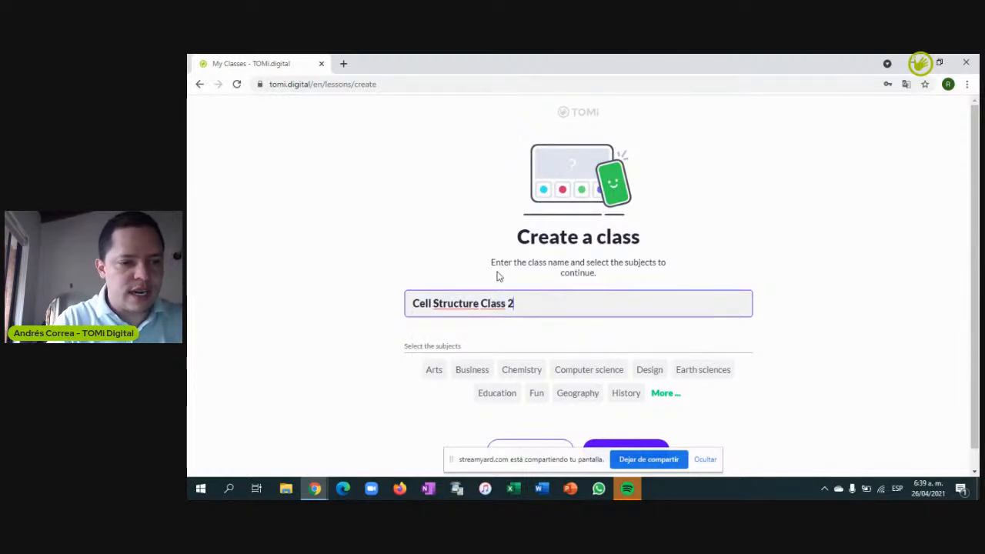
click(374, 273)
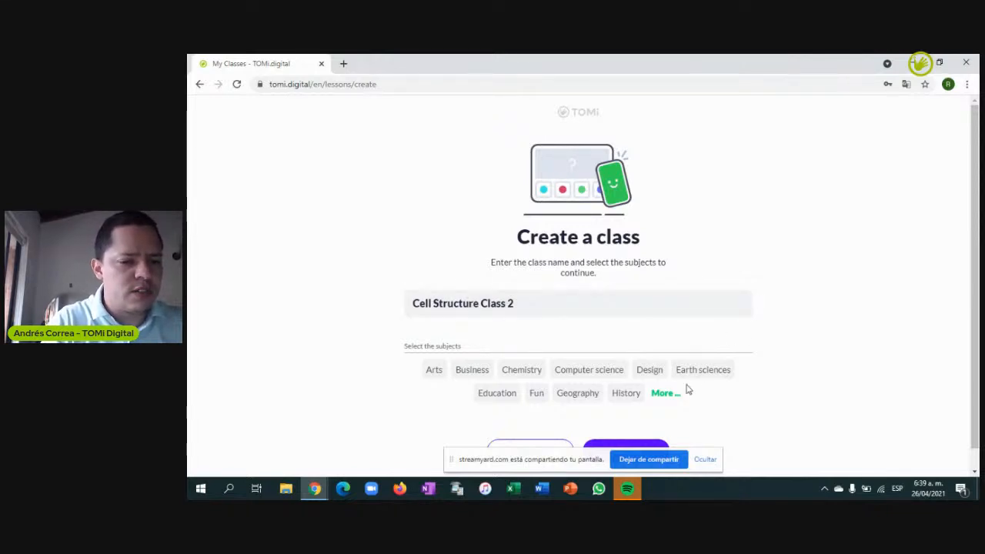
click(668, 395)
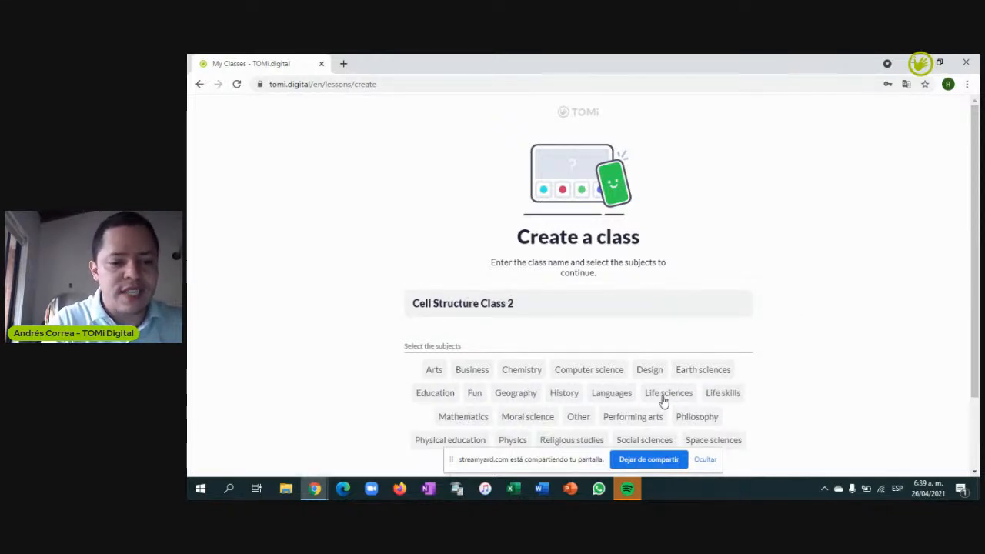
click(667, 395)
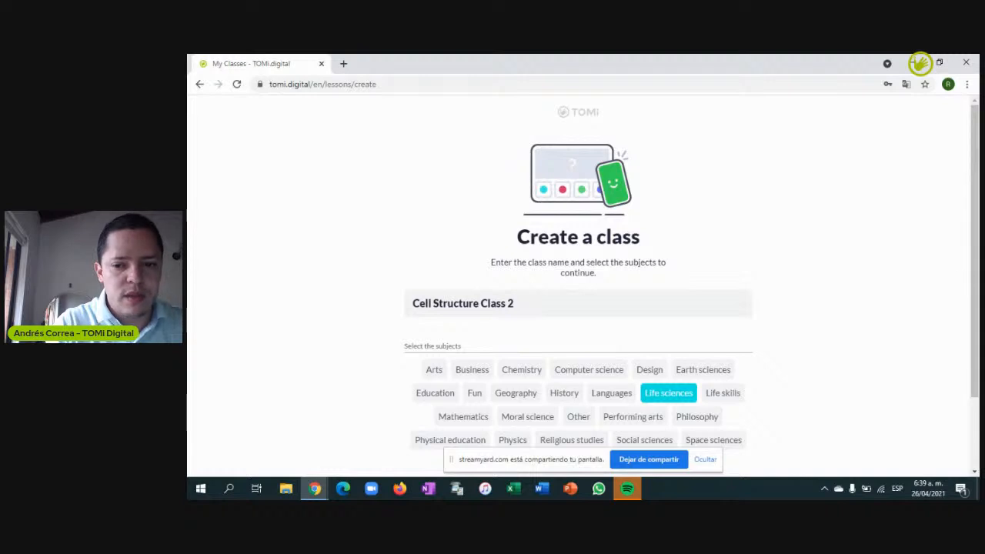
scroll(976, 273, down, 2)
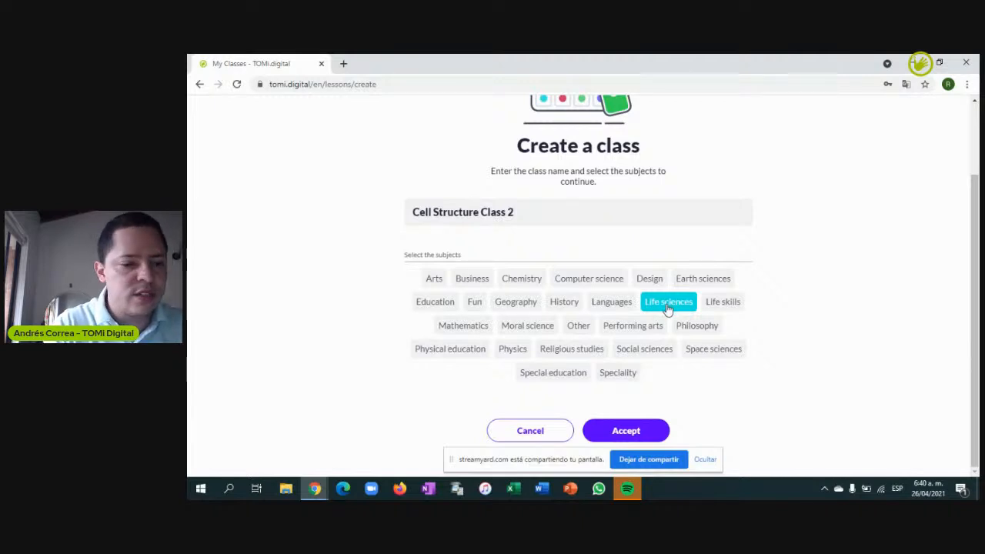
click(625, 431)
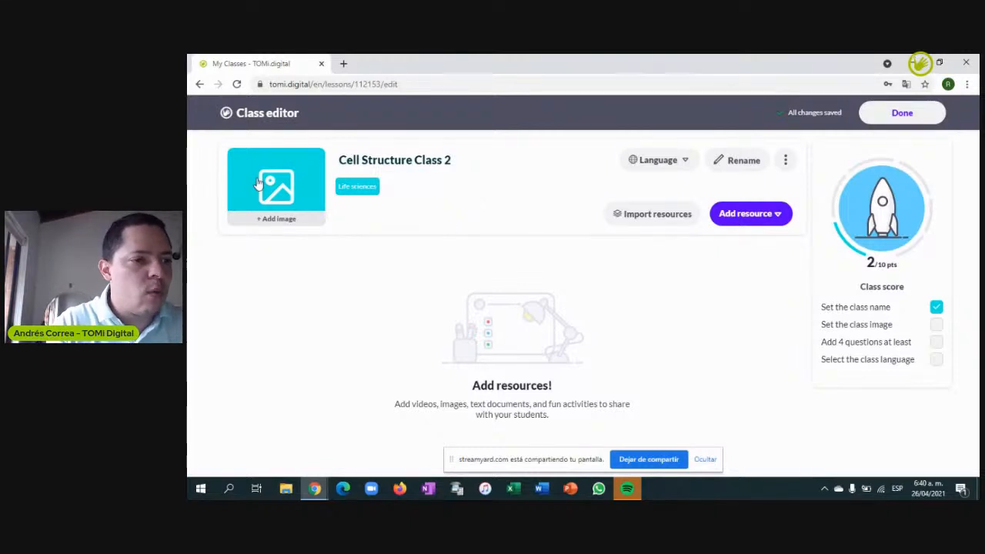
Upload the Class Image cell picture as the class cover, zoomed in slightly
click(282, 186)
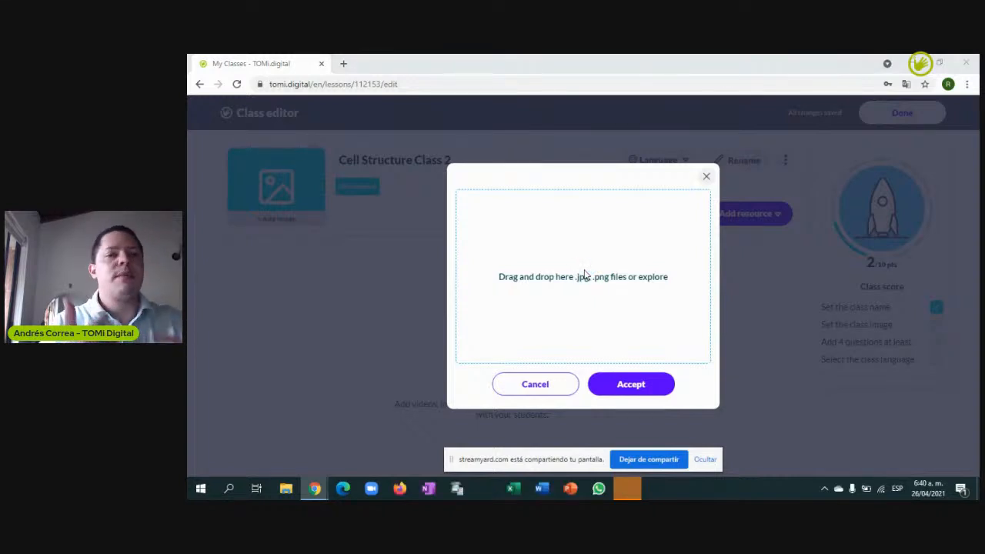
click(585, 276)
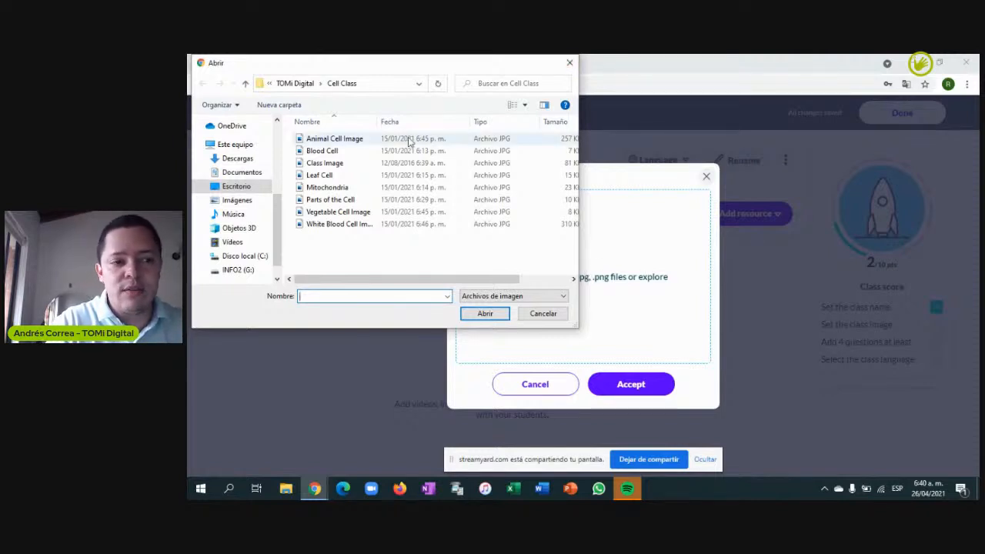
click(327, 165)
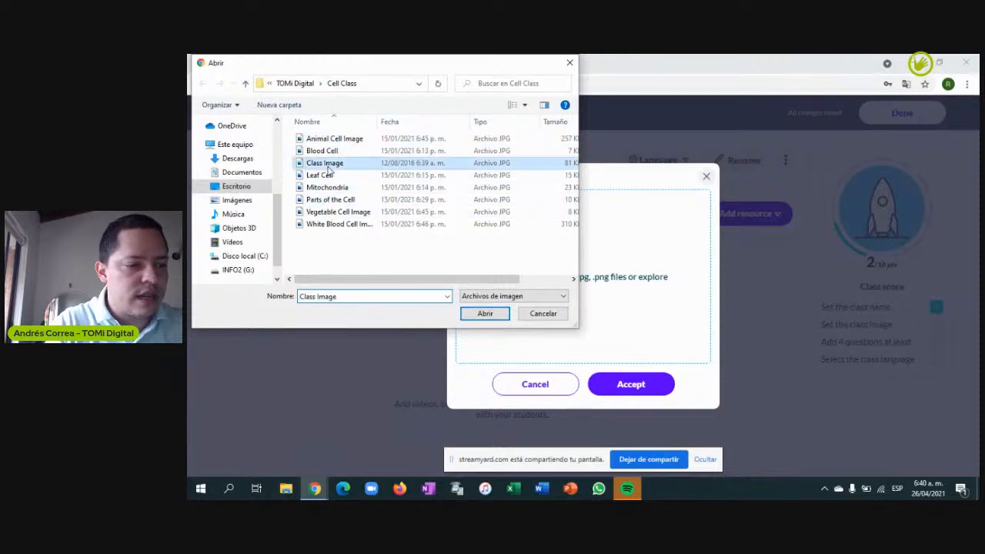
click(484, 314)
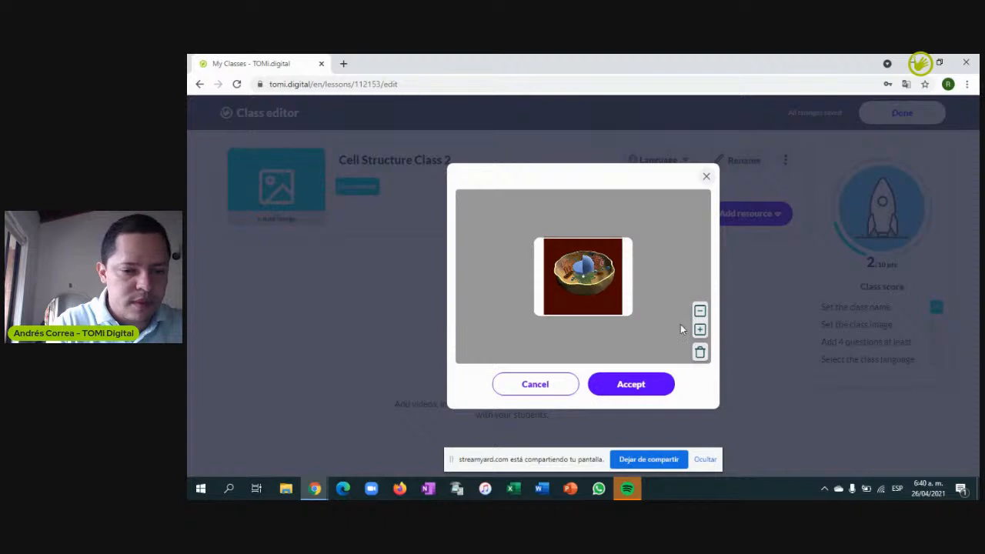
click(701, 331)
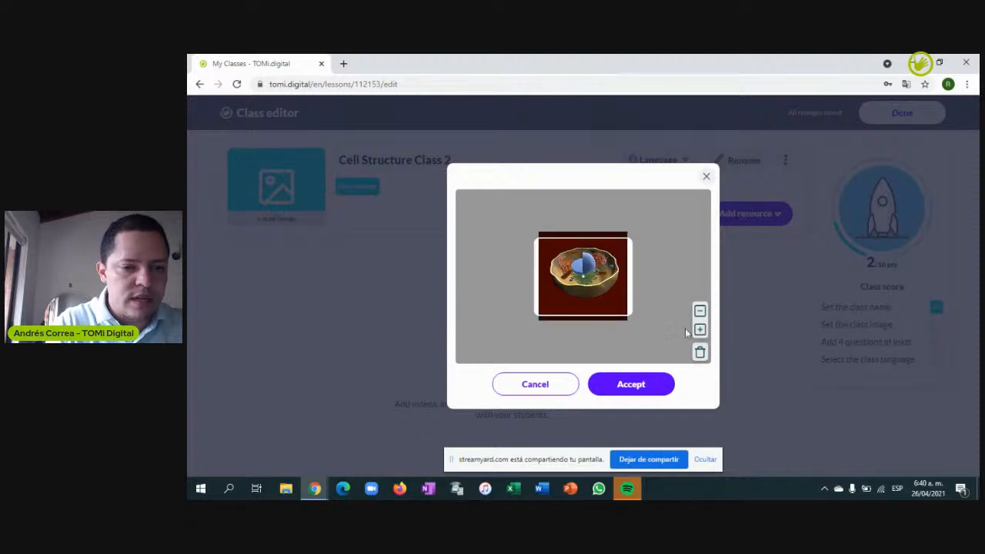
click(633, 385)
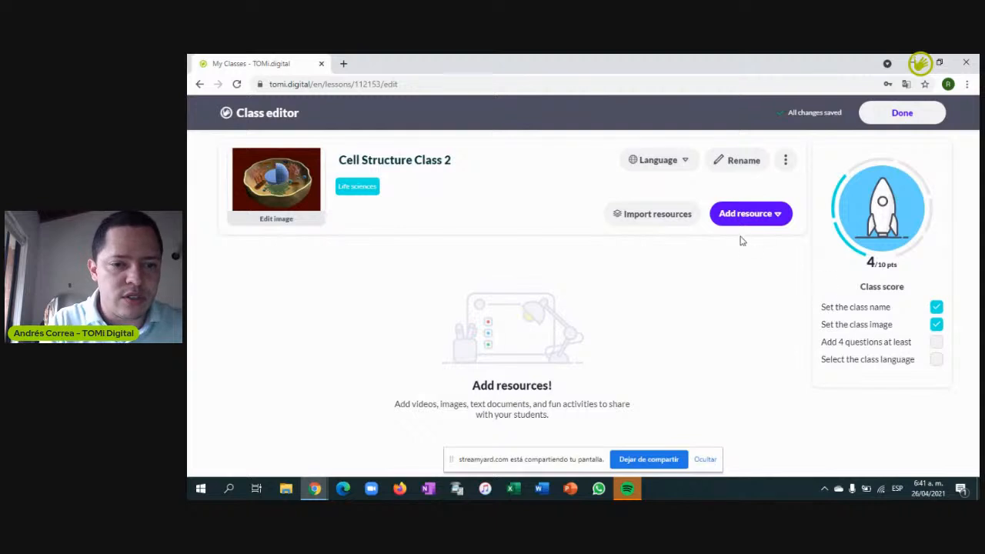
Set the class language to English, then bring up the list of resource types
click(688, 165)
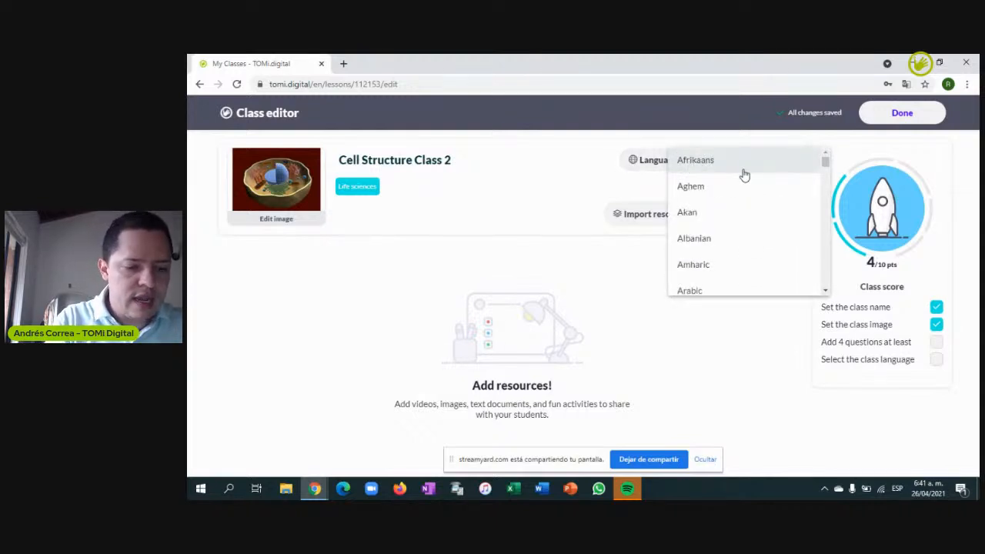
scroll(744, 176, down, 10)
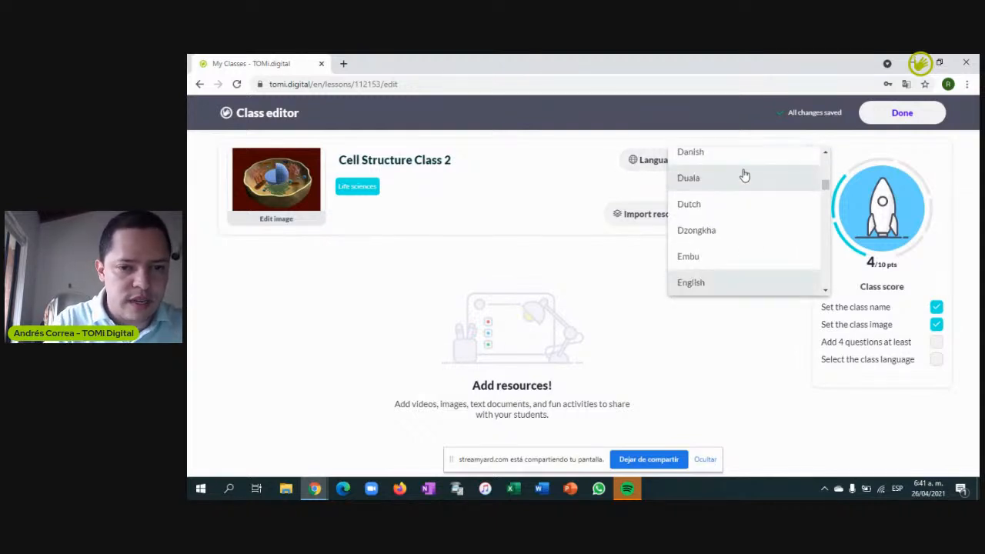
click(711, 284)
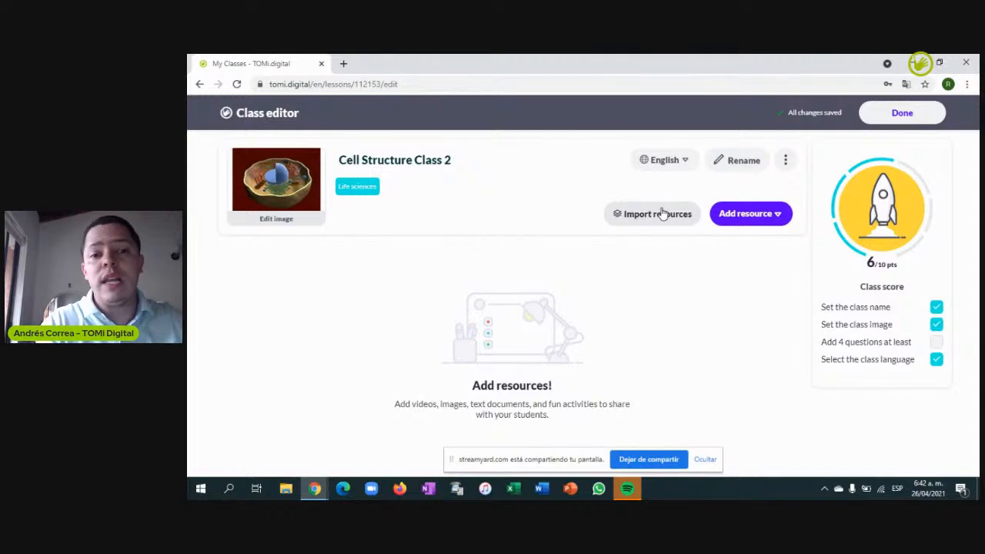
click(768, 214)
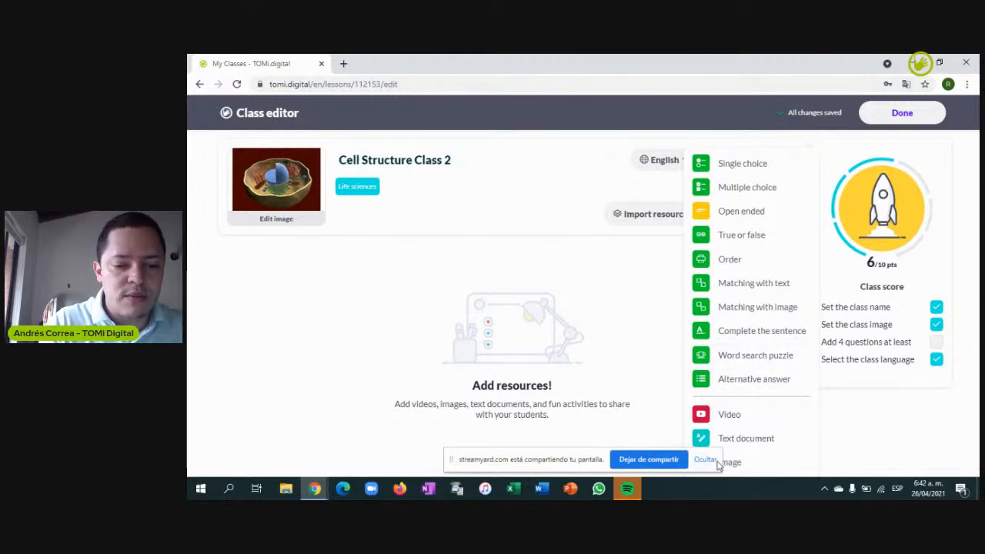
click(705, 460)
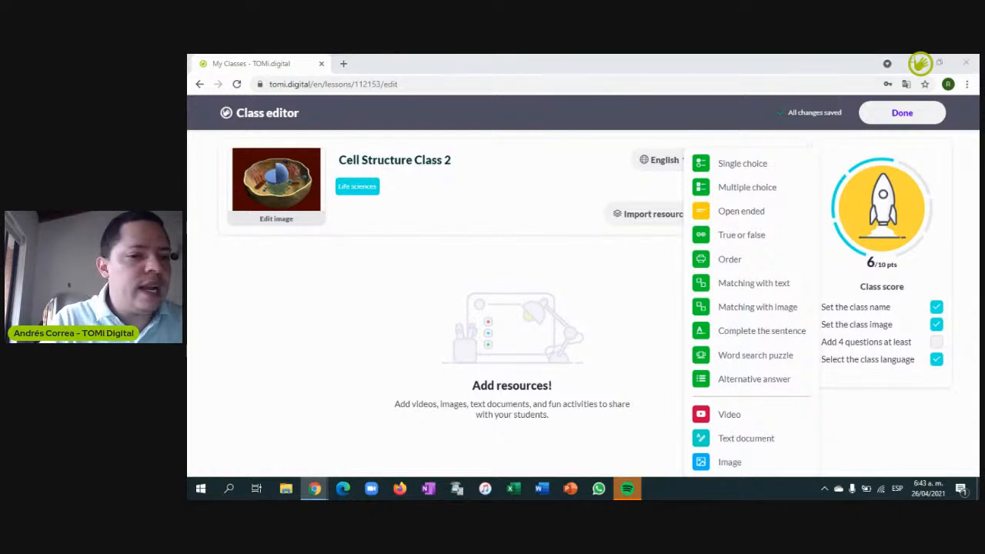
Add an Image resource named 'Parts of the Cell' using the Parts of the Cell diagram file
click(729, 462)
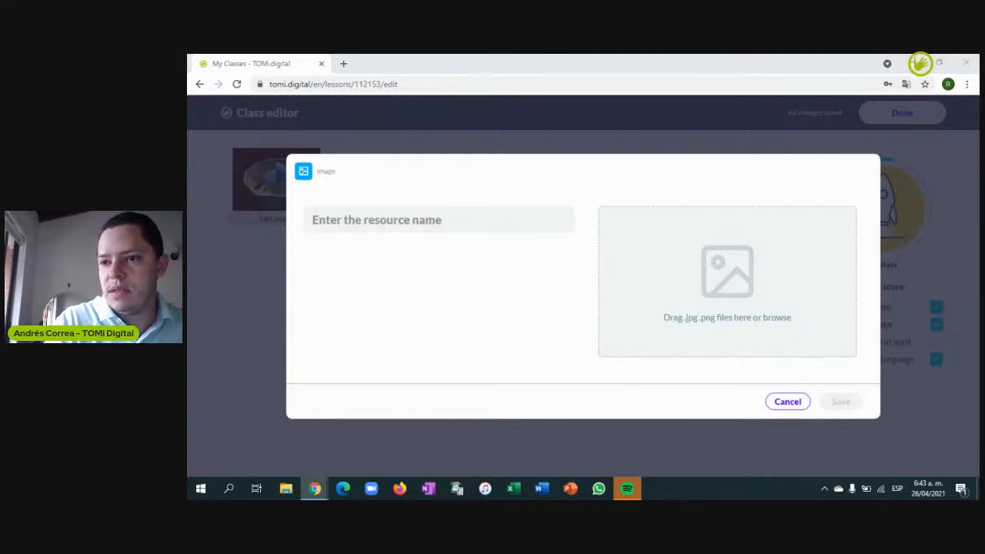
click(376, 225)
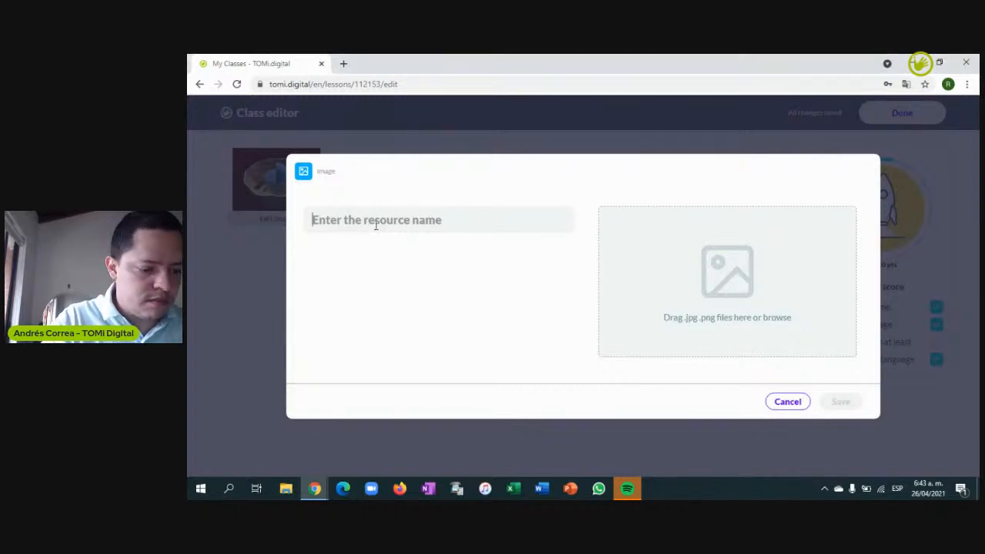
text(O)
key(BackSpace)
text(Parte)
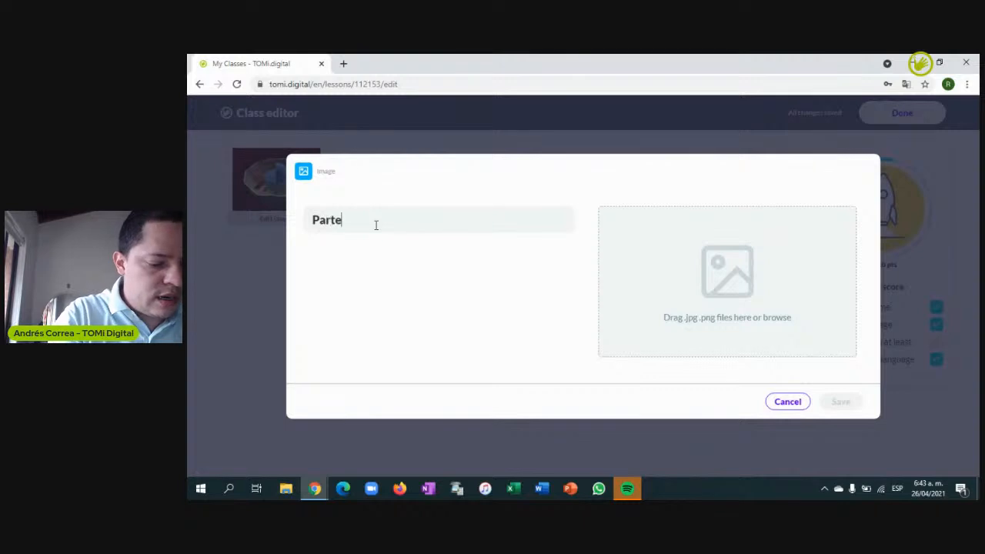
key(BackSpace)
text(s of the Cell)
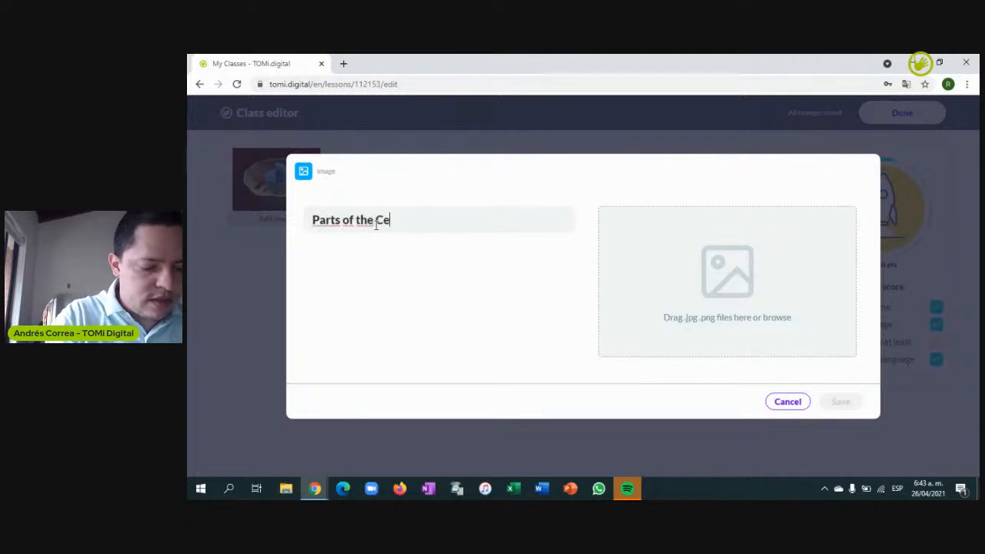
click(750, 291)
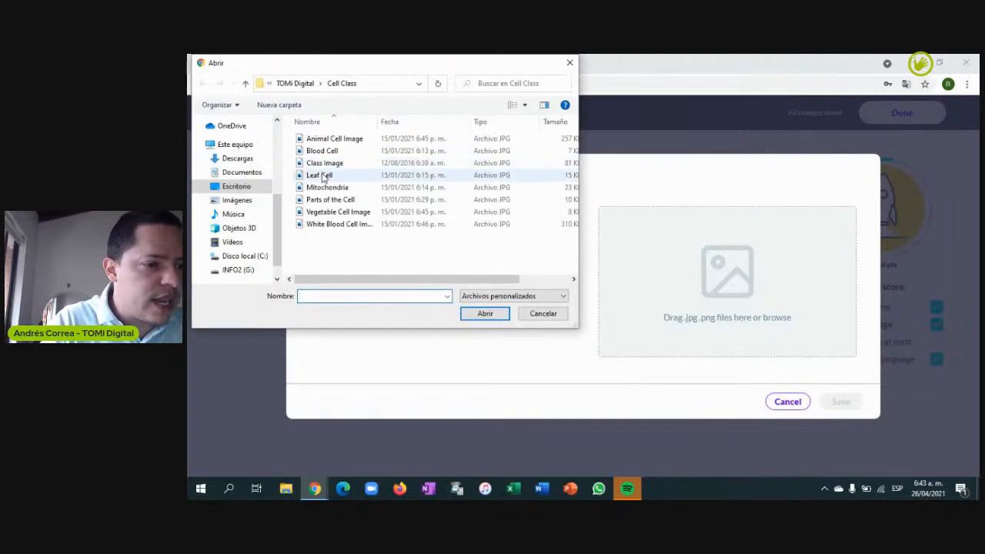
click(327, 200)
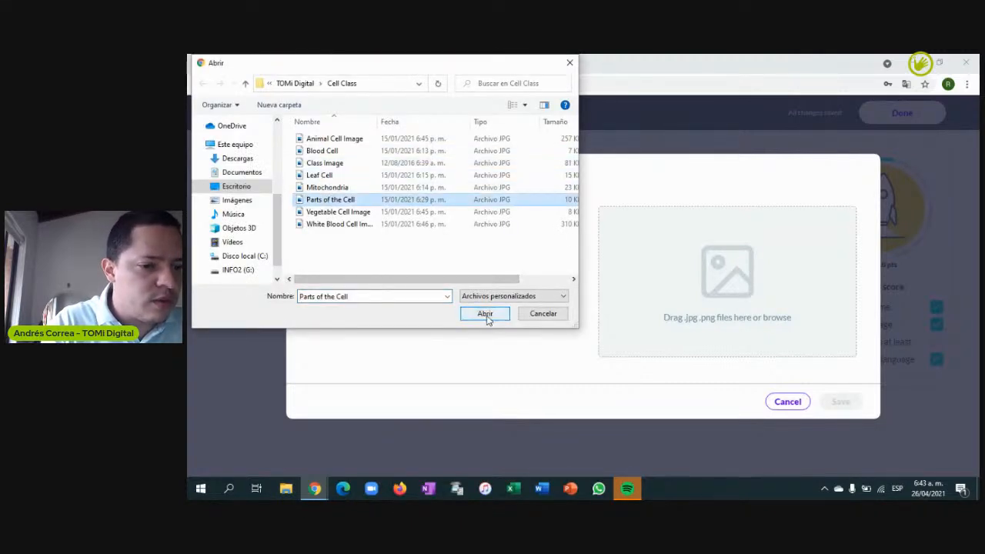
click(486, 315)
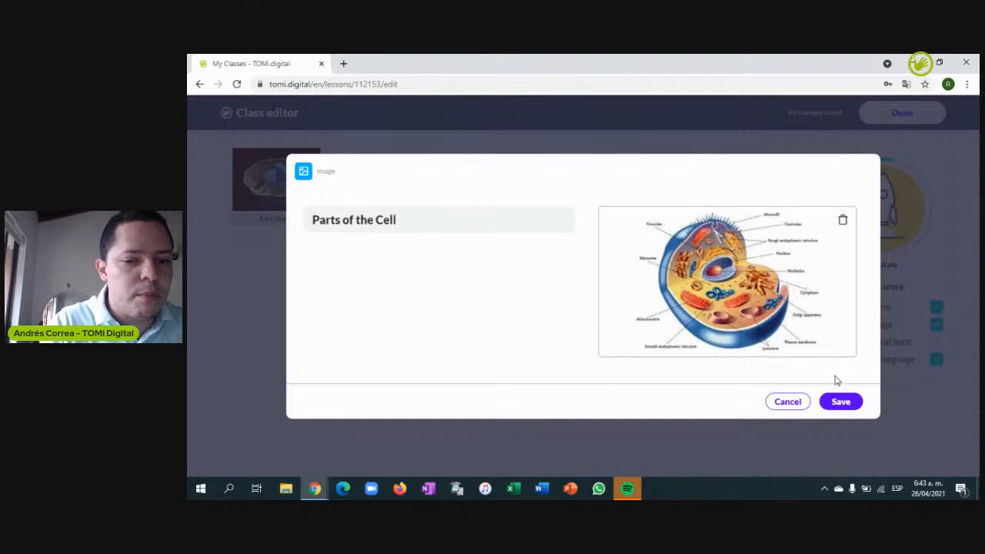
click(841, 401)
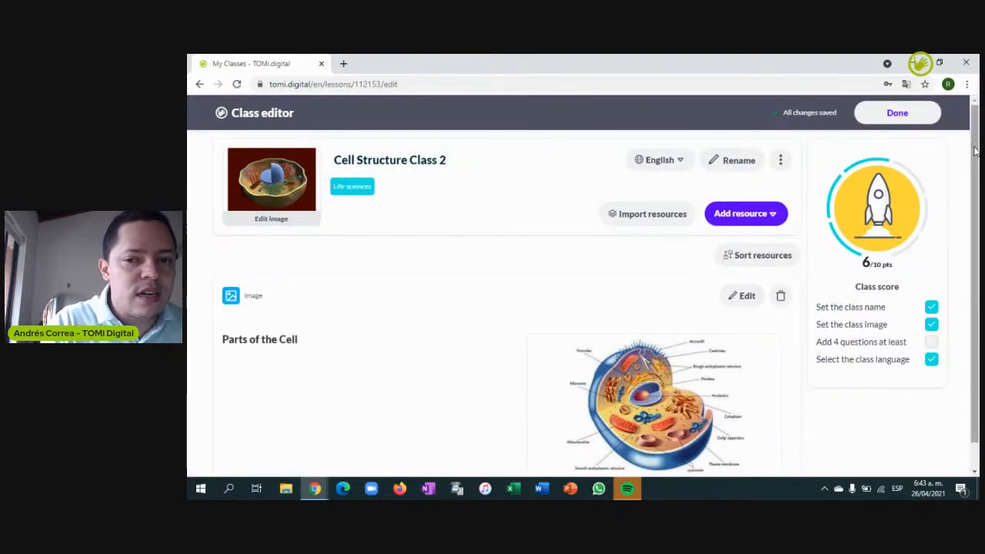
scroll(974, 154, down, 1)
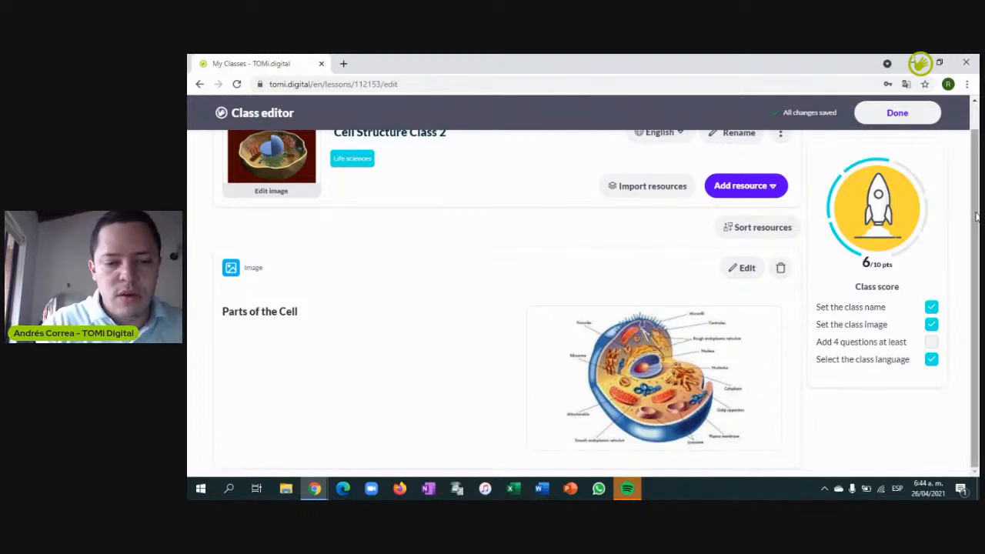
Bring up the resource types list again to add another item
click(771, 187)
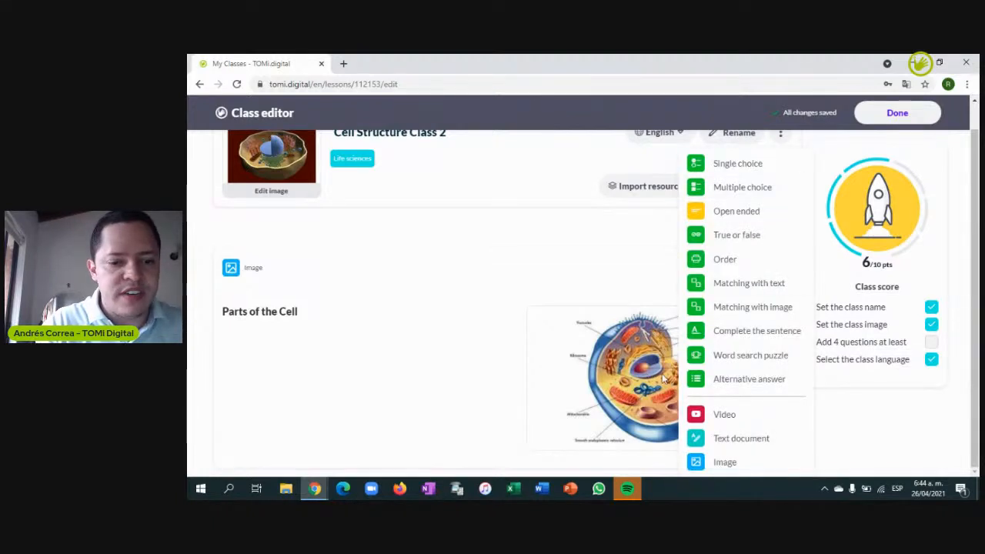
Add a video resource named 'Cell Video' with the pasted YouTube eukaryotic cell link
click(725, 415)
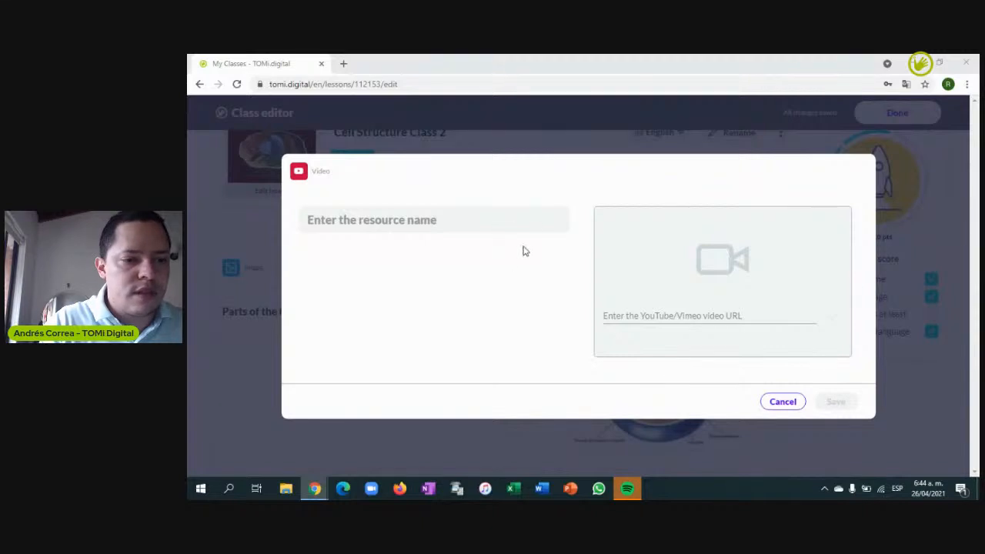
click(530, 215)
text(C)
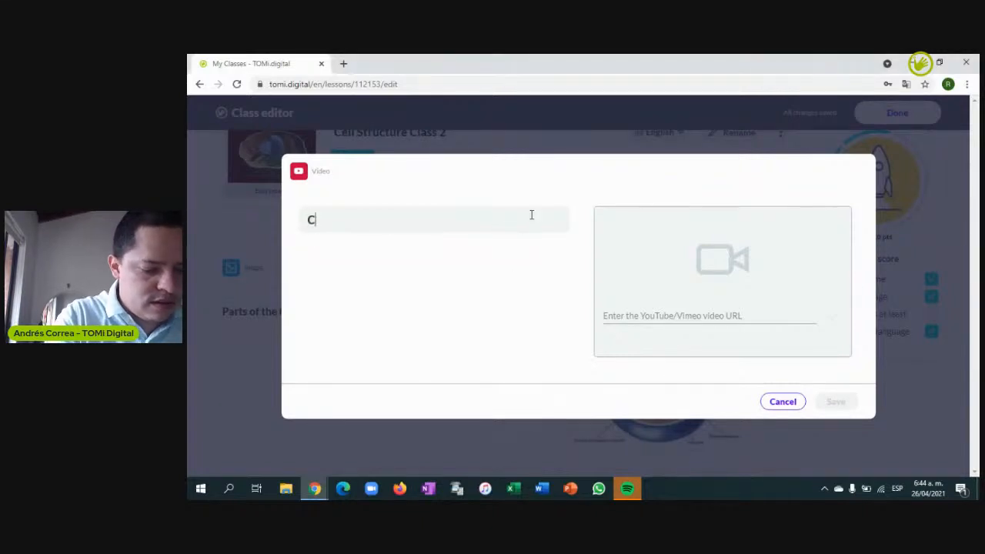
text(ell Video)
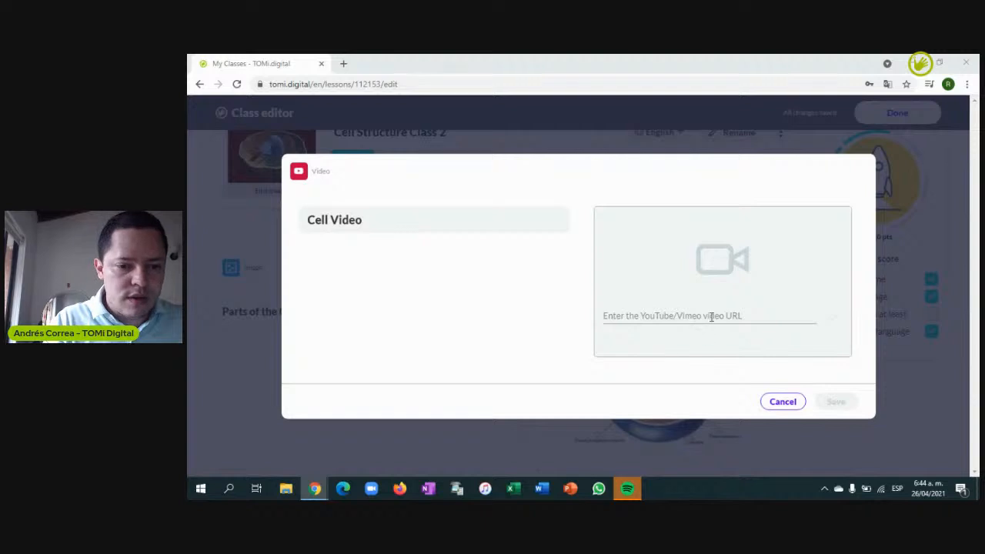
click(711, 317)
text(https://www.youtube.com/watch?v=URUJD5NEXC8&t=20s)
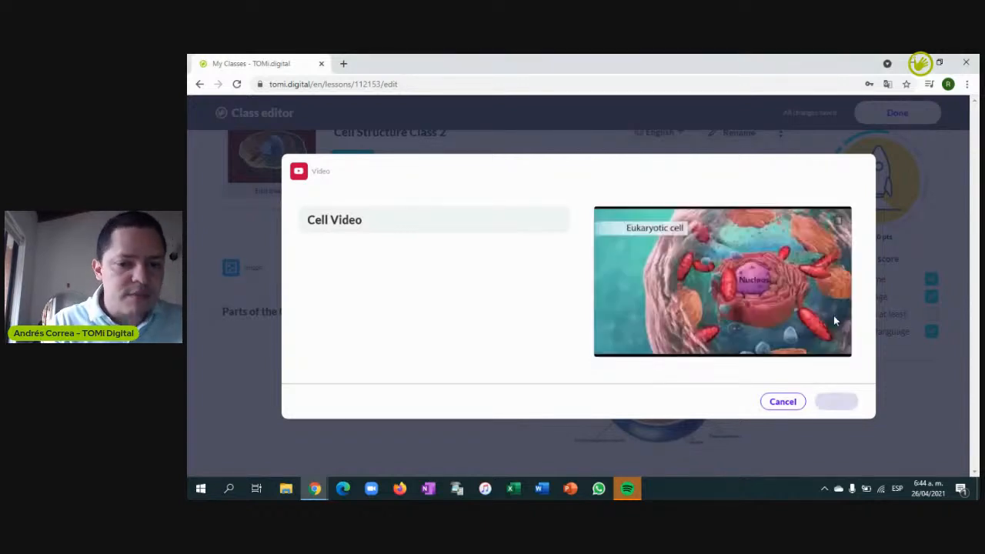
click(835, 400)
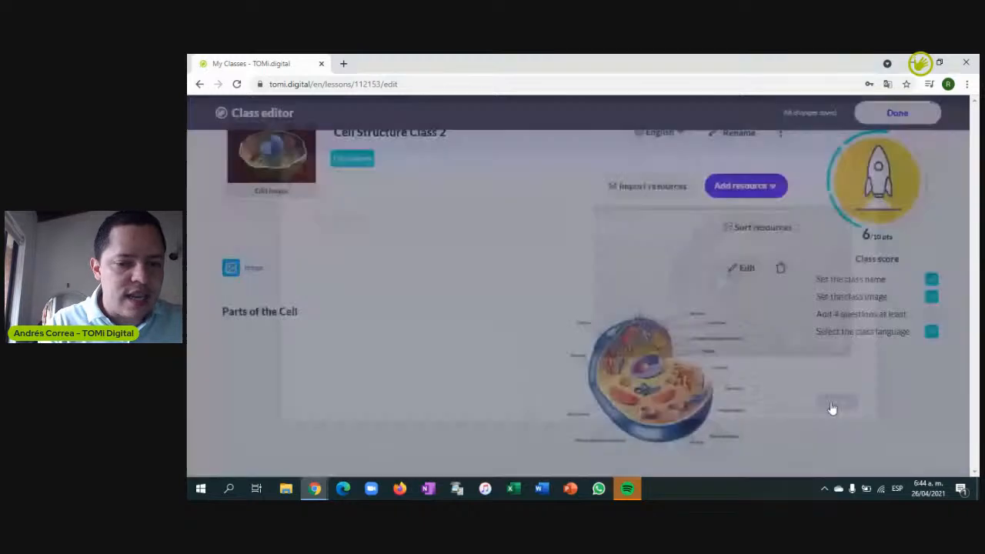
Scroll down to check the Cell Video card, then bring up the question types list
scroll(831, 408, down, 1)
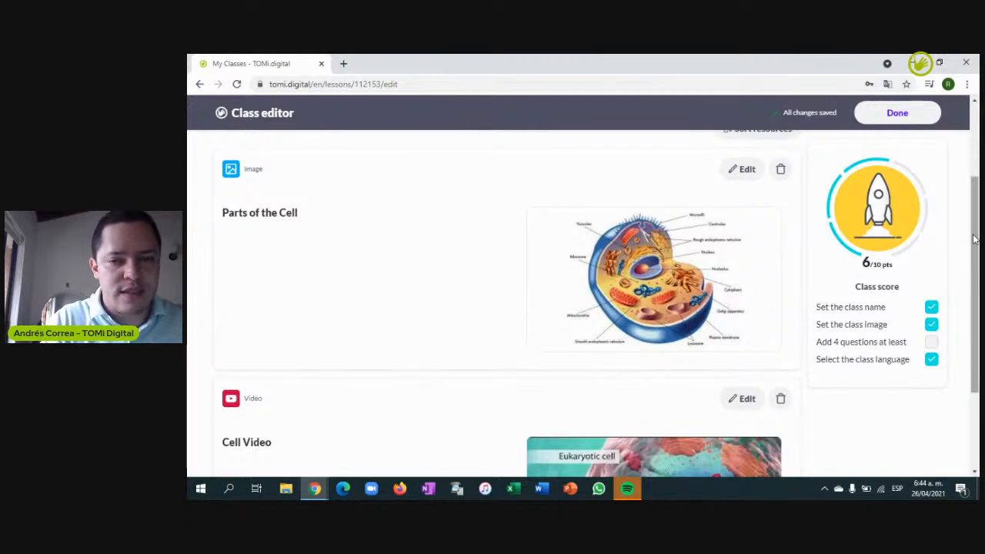
scroll(975, 239, down, 2)
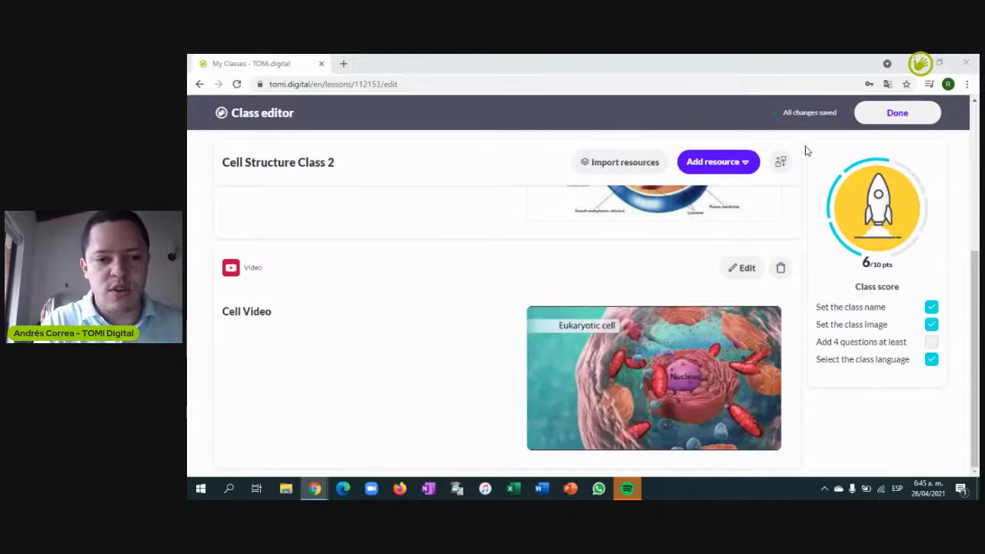
click(743, 161)
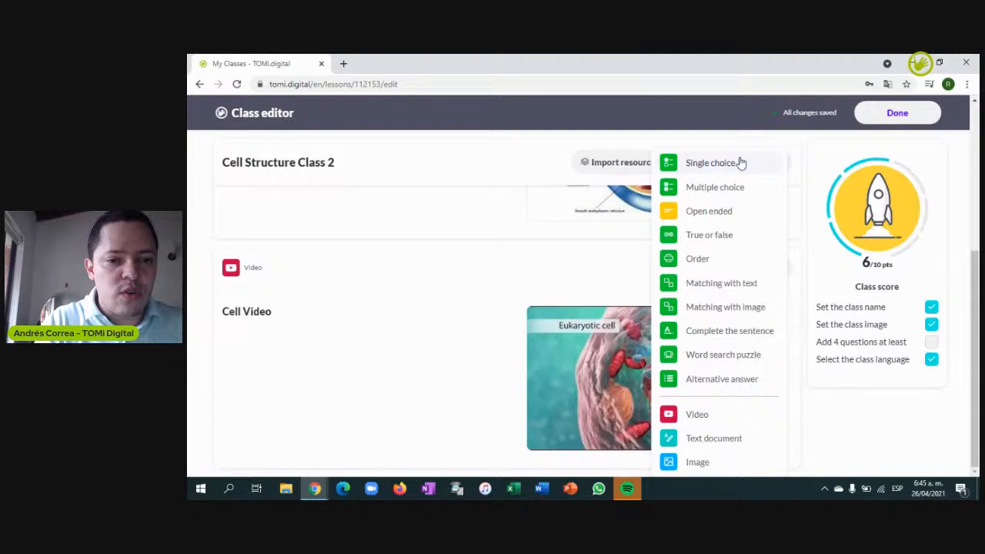
Save an open-ended question 'Name 3 parts of the Cell Structure' with a 20 Seconds timer
click(699, 216)
click(516, 263)
text(Name 3 parts of the Cell Structure)
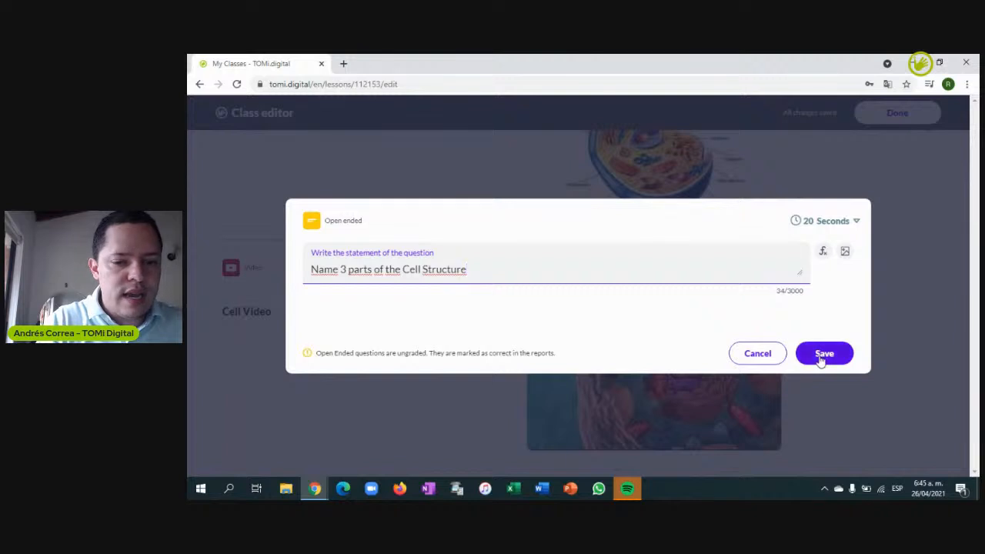
click(847, 223)
mouse_move(889, 212)
mouse_down()
mouse_move(892, 261)
mouse_move(890, 205)
mouse_up()
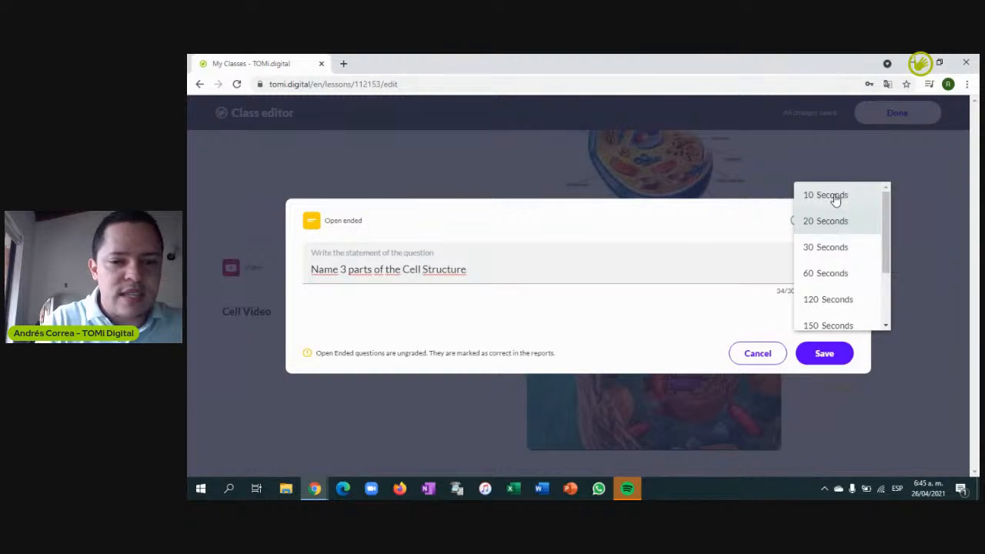
click(831, 225)
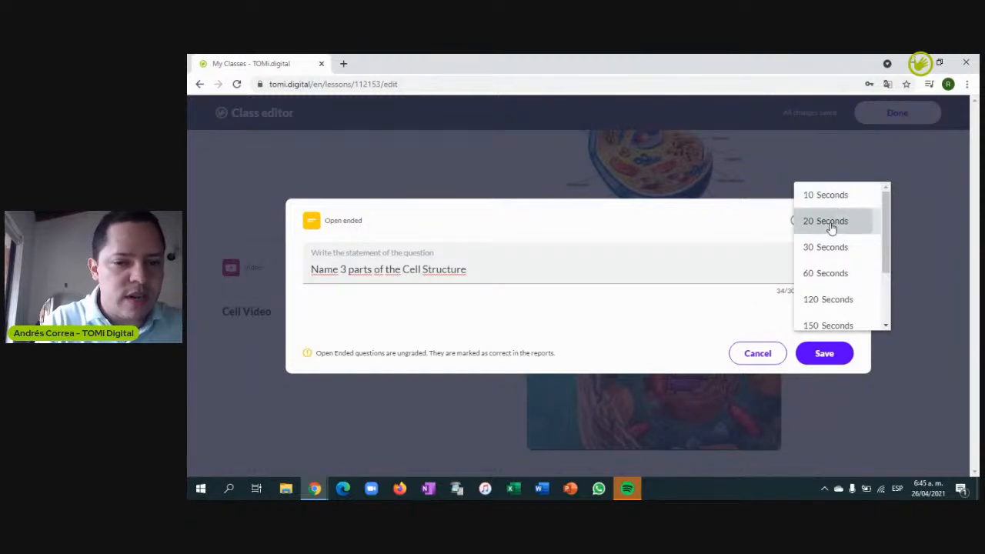
click(832, 225)
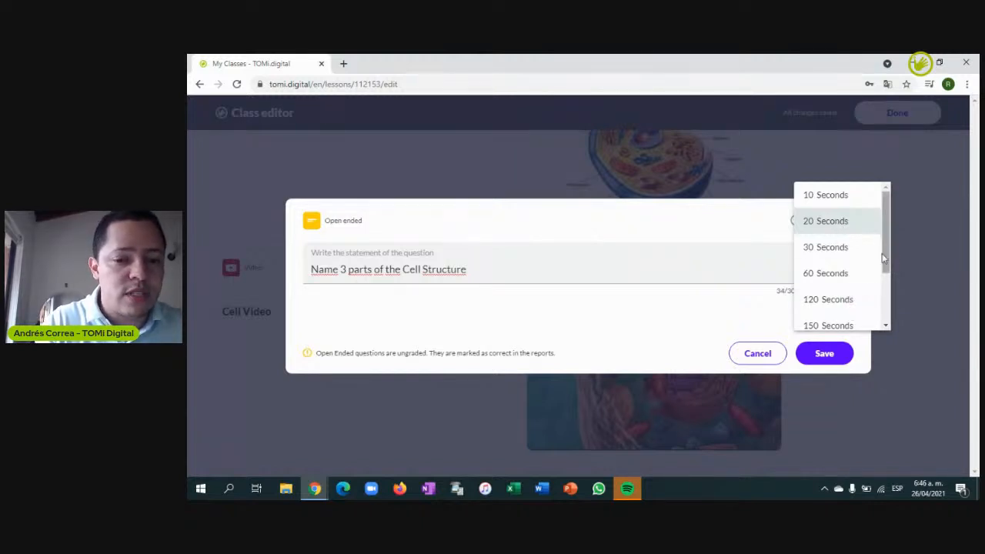
click(824, 354)
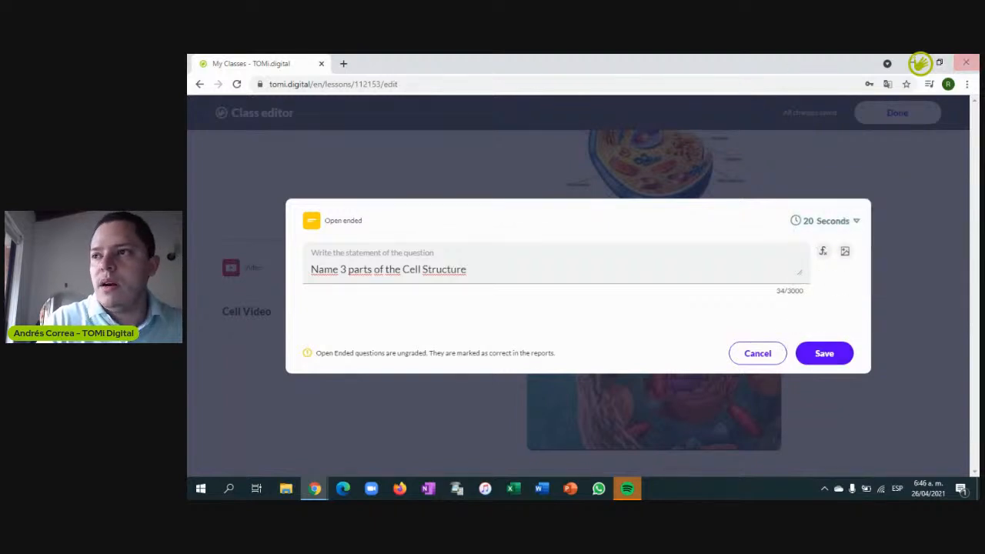
click(822, 354)
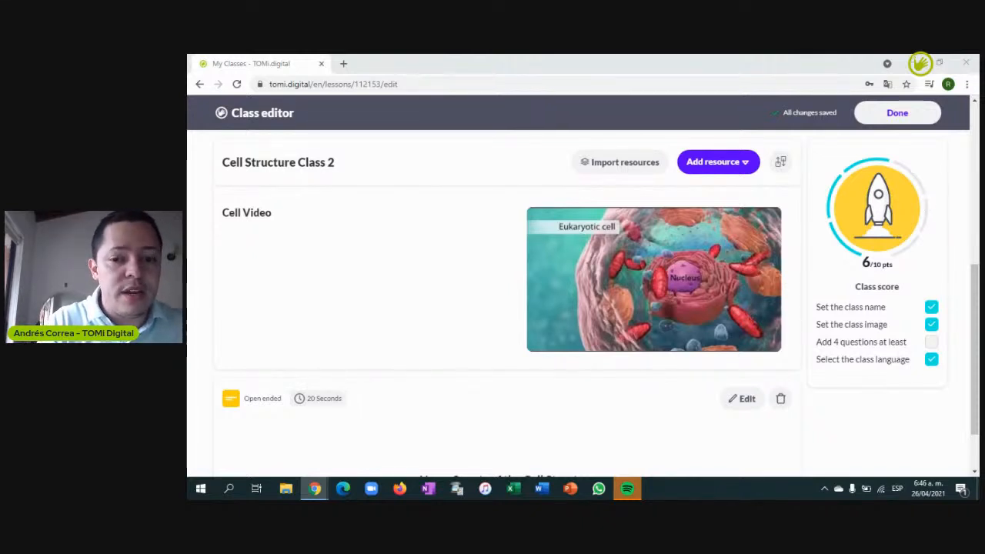
Add a Text document resource from the Add resource list and place the caret in its blank title
scroll(977, 308, up, 2)
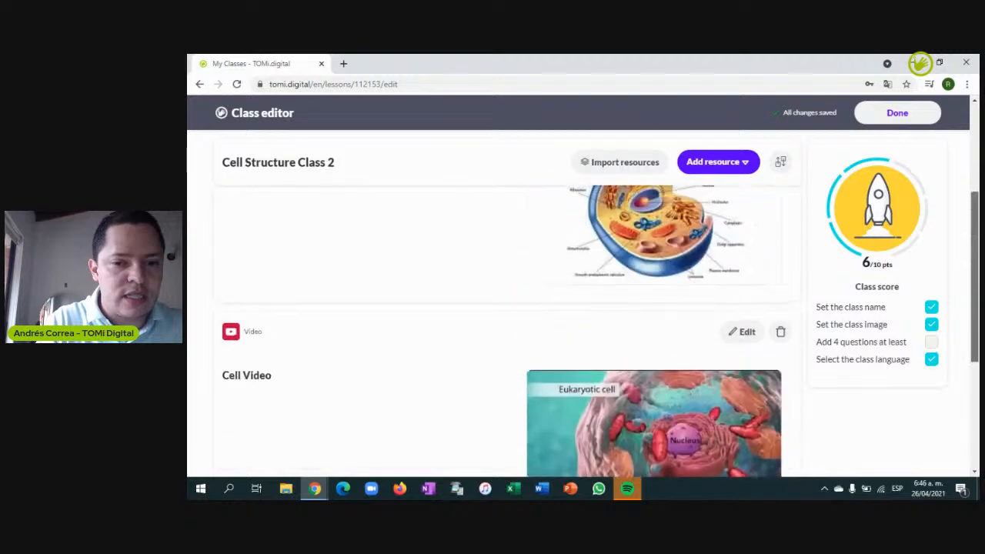
drag(976, 204, 977, 116)
click(759, 216)
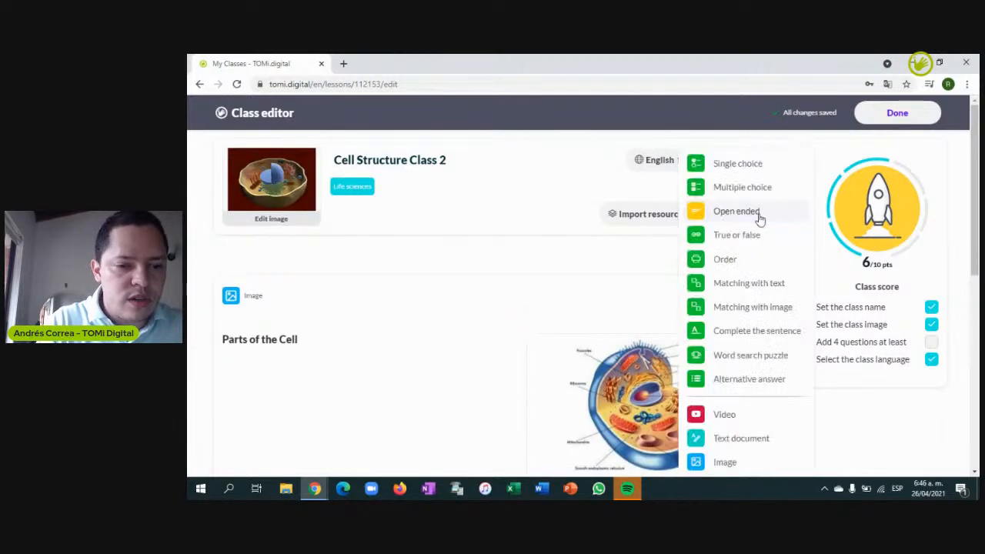
click(830, 322)
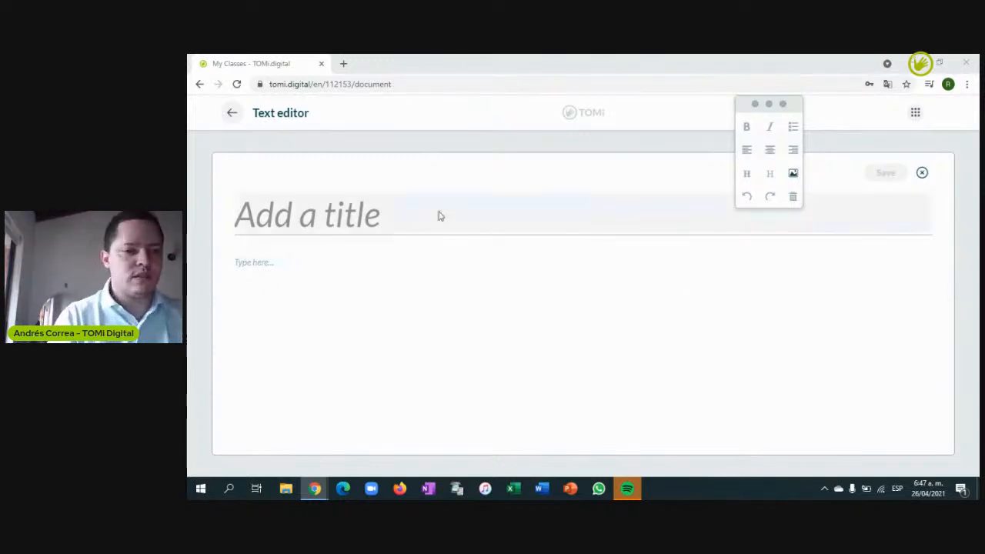
click(387, 214)
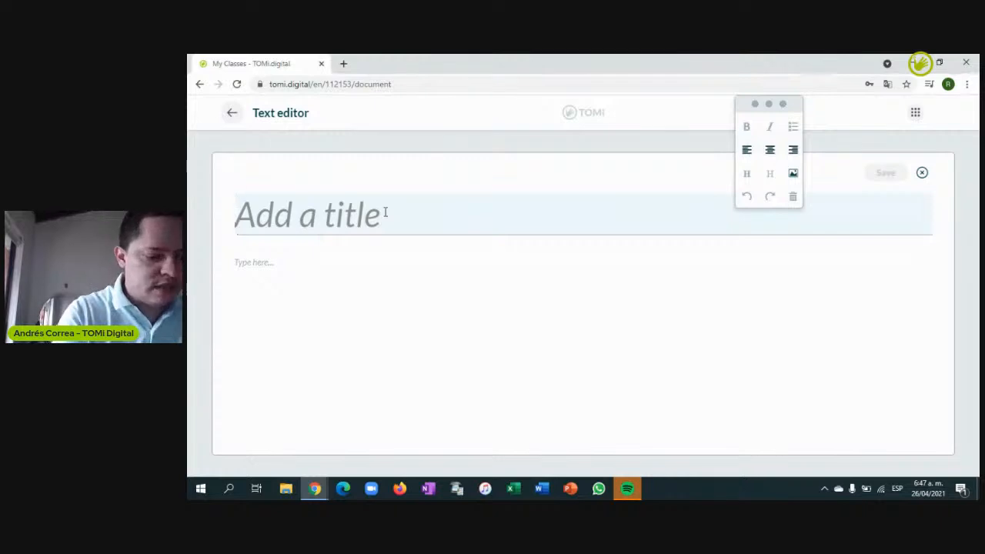
Title the document 'The cell as an energy mean' and paste the prepared paragraph into its body
text(The ce)
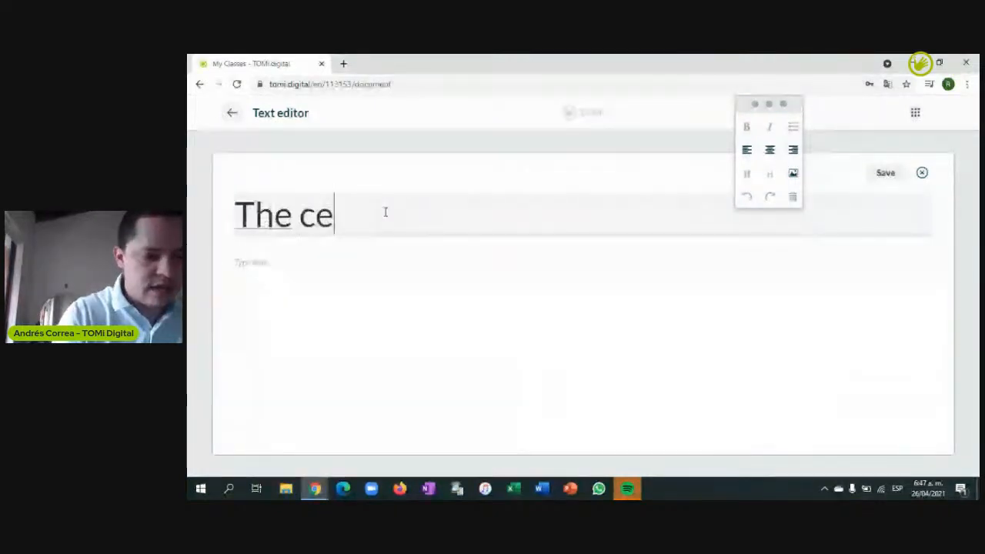
text(ll as a )
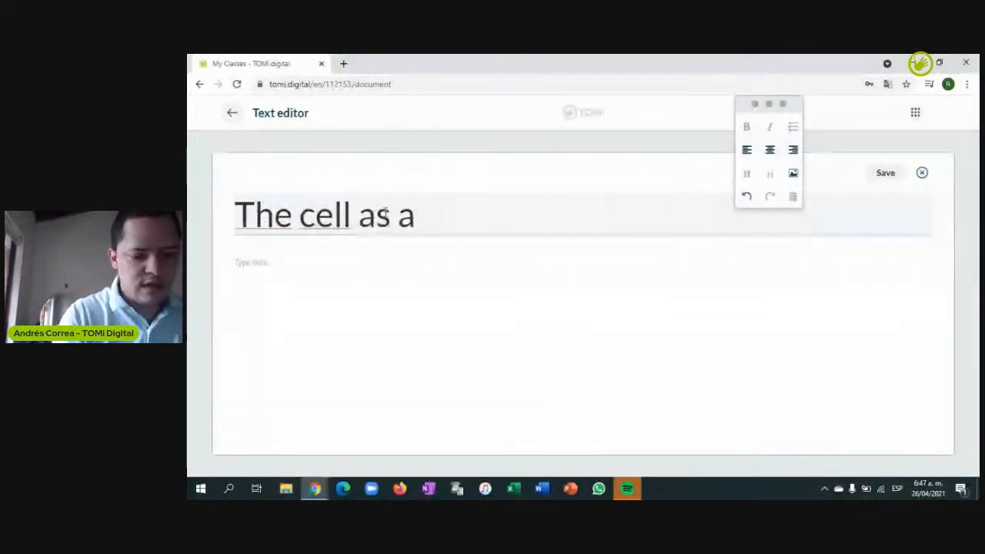
text(me)
key(BackSpace)
key(BackSpace)
key(BackSpace)
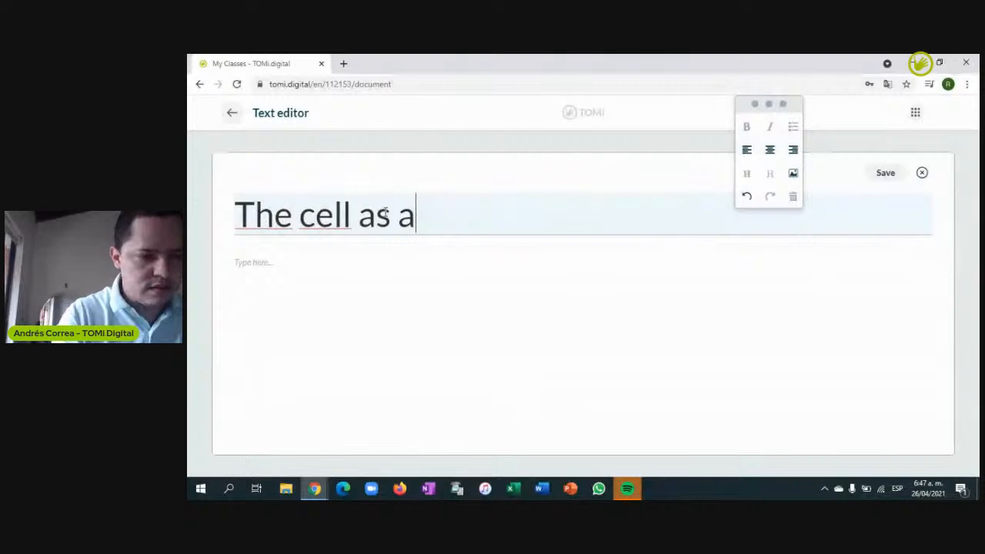
text(n energy m)
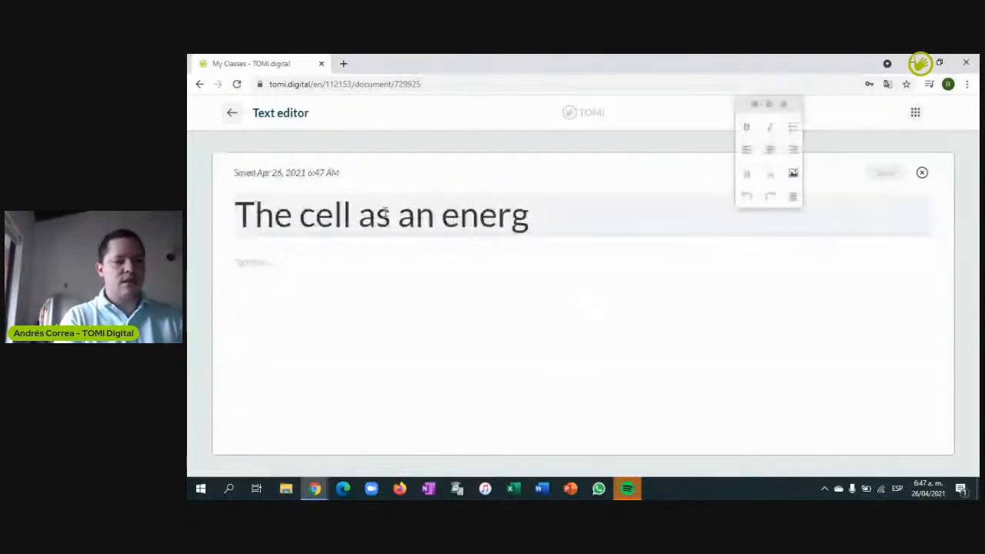
click(526, 217)
text(y mean)
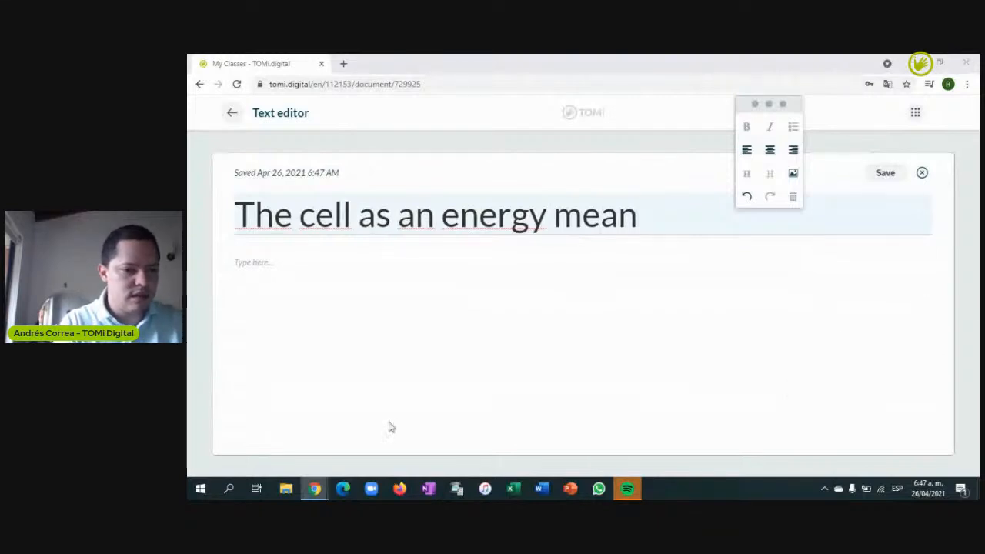
click(270, 275)
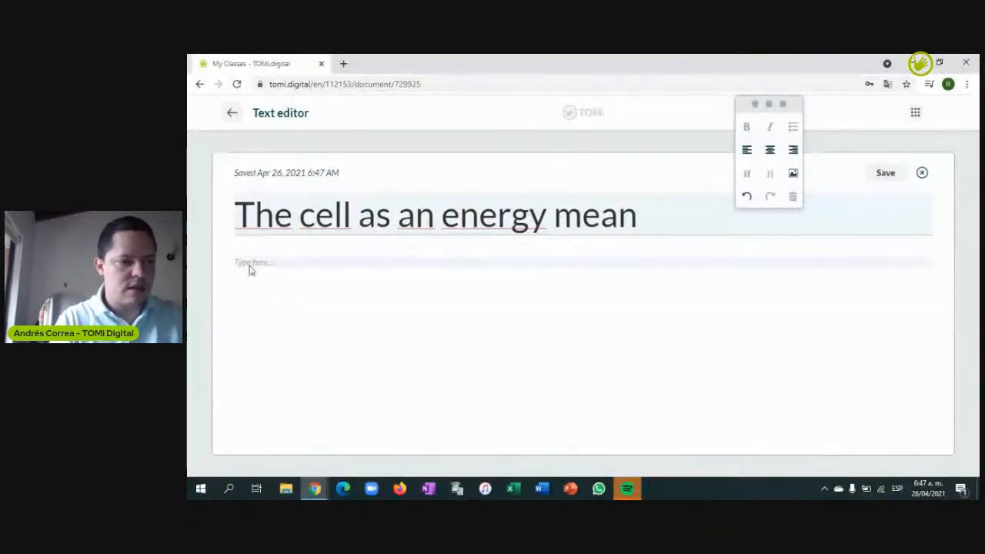
text(The GSM Map Tool offers up-to-date insights into mobile network performance, with data gathered from daily user-initiated tests on thousands of mobile phones. We deliver data on more than 20 million tests. This data can then be used to monitor mobile carriers GSM-oriented services visually through charts and diagrams via the GSM Map Tool.)
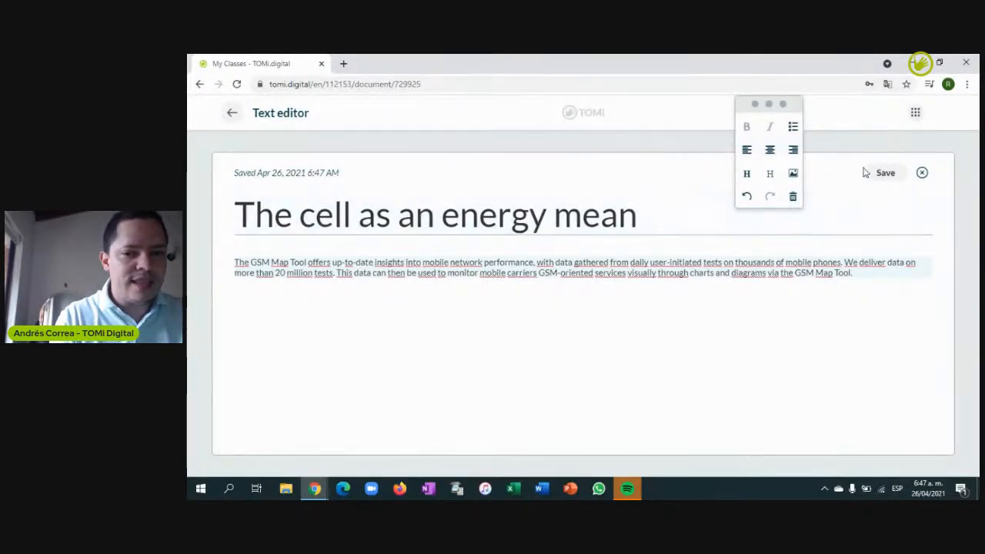
Save the text document and return to the Class editor
click(889, 180)
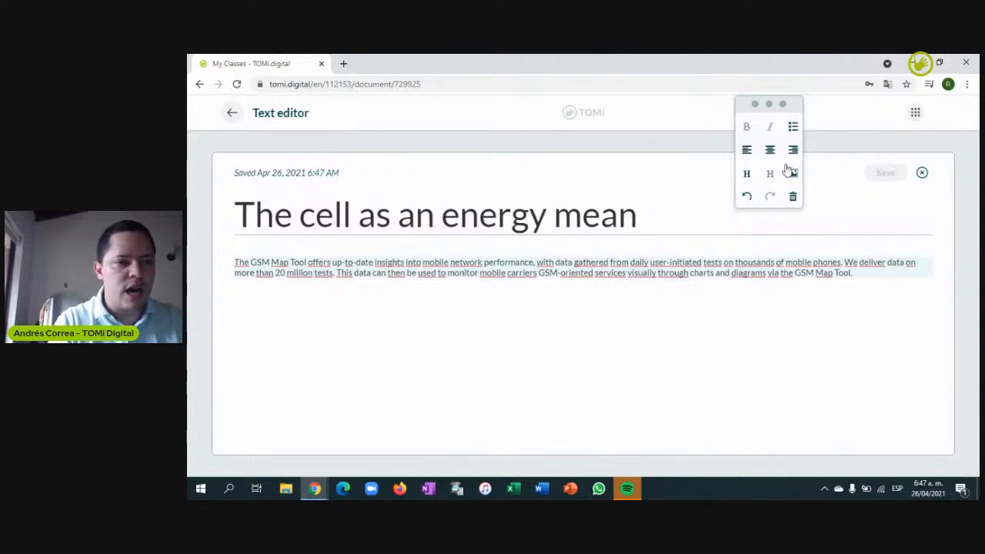
click(232, 113)
click(233, 113)
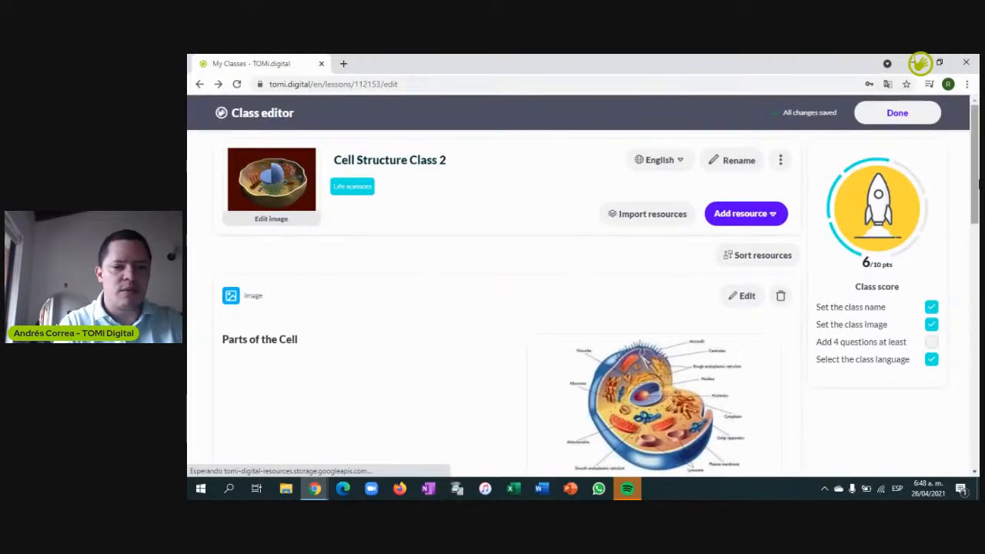
scroll(887, 183, down, 5)
scroll(501, 308, down, 2)
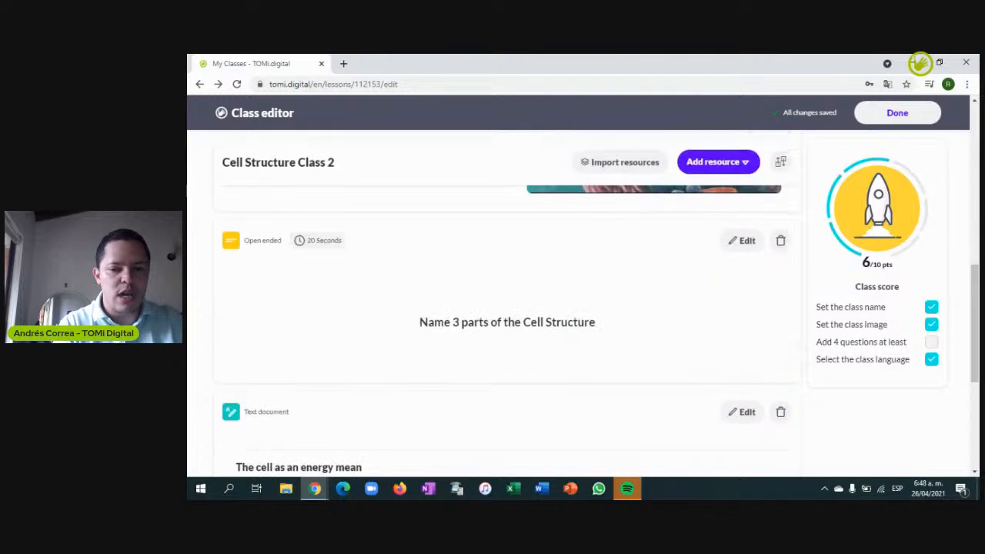
scroll(969, 314, down, 3)
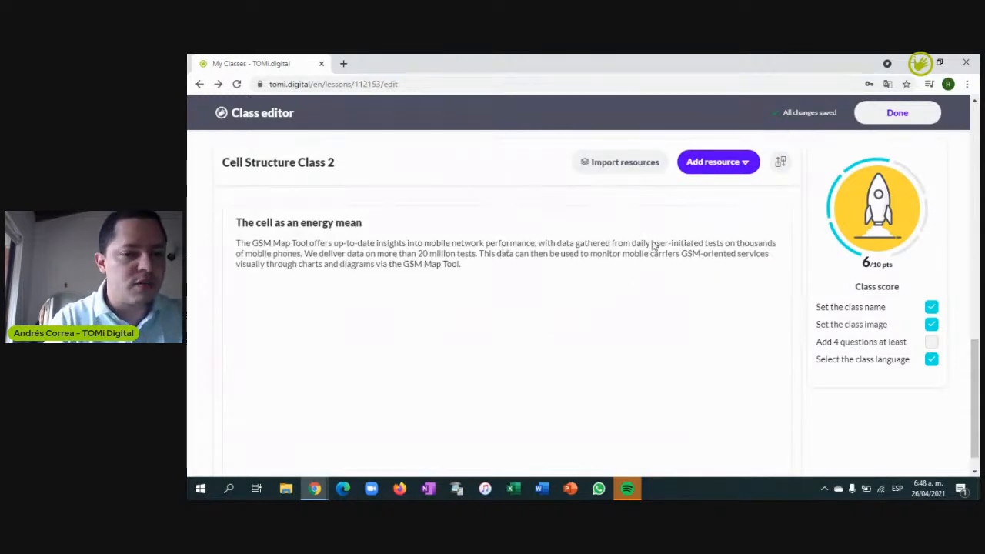
drag(974, 364, 973, 333)
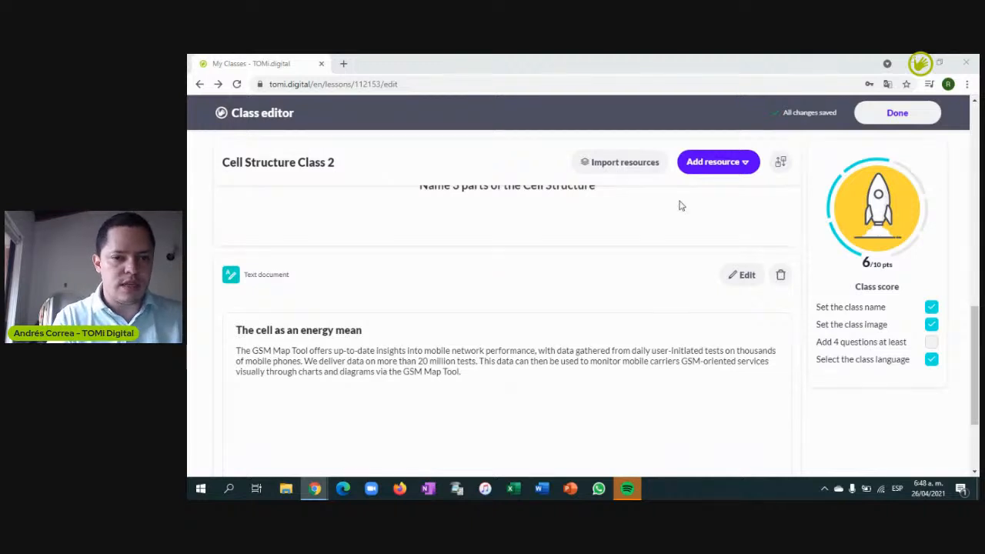
Open the Add resource dropdown of question and resource types
click(715, 163)
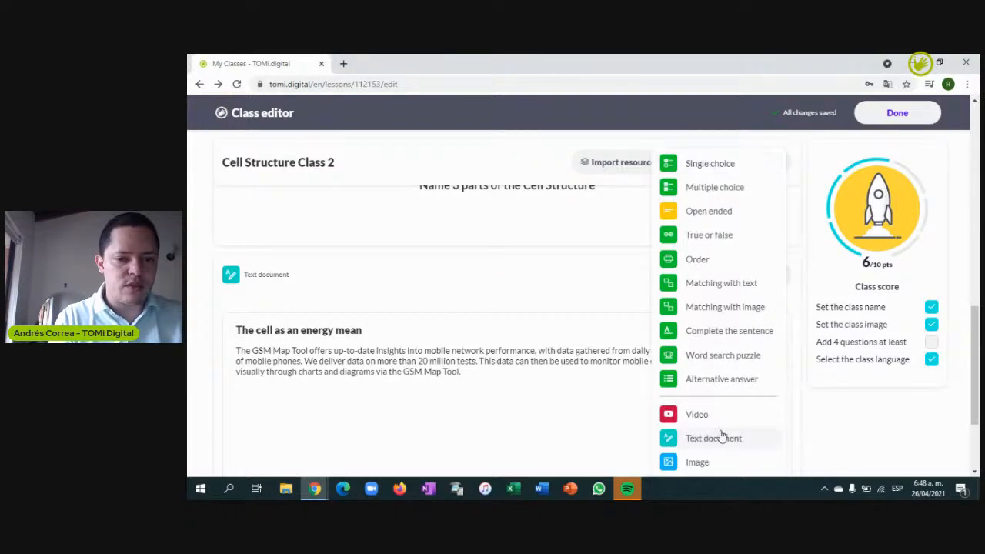
Add and save a True or false question 'Is the vacuole brown colored?' with False correct
click(720, 237)
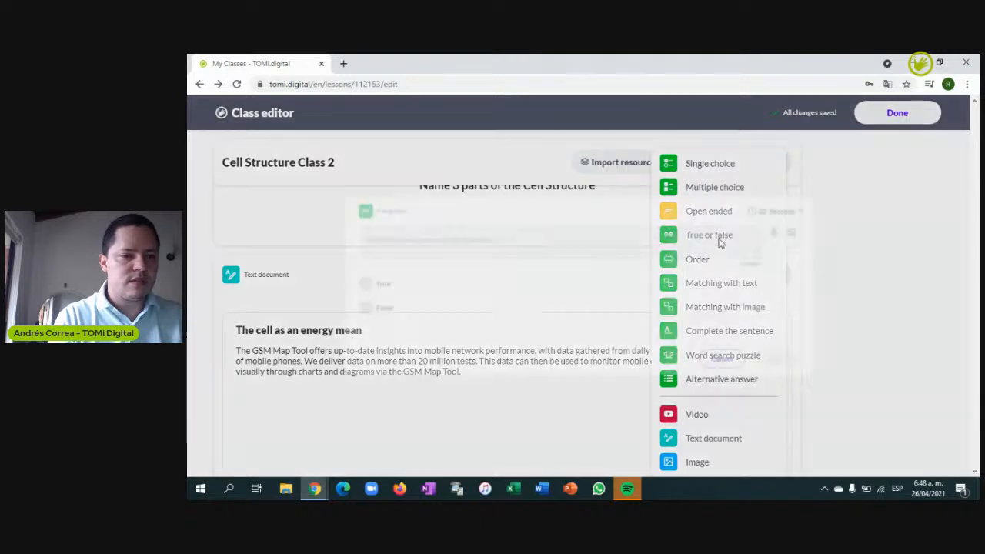
click(437, 233)
text(Is the vacuole brown colored?)
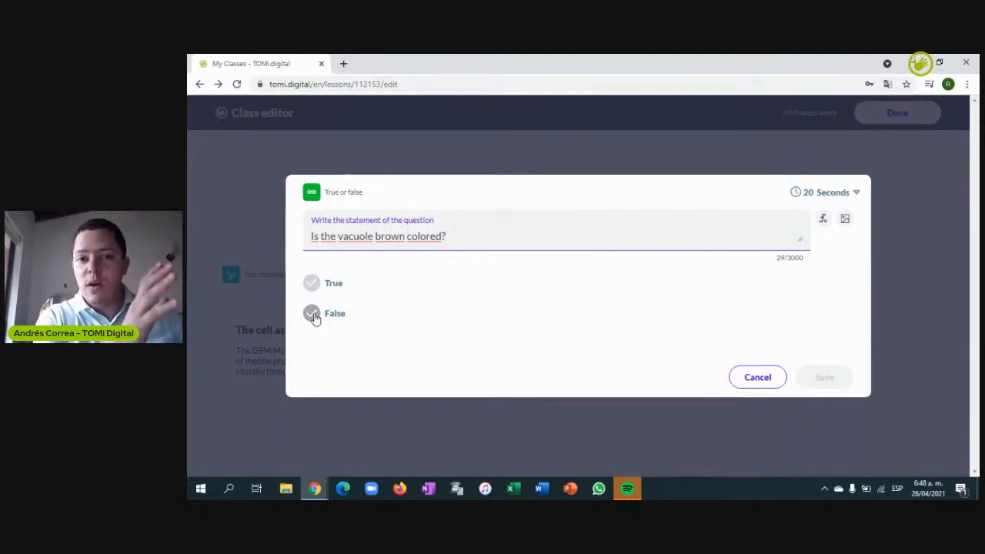
click(312, 316)
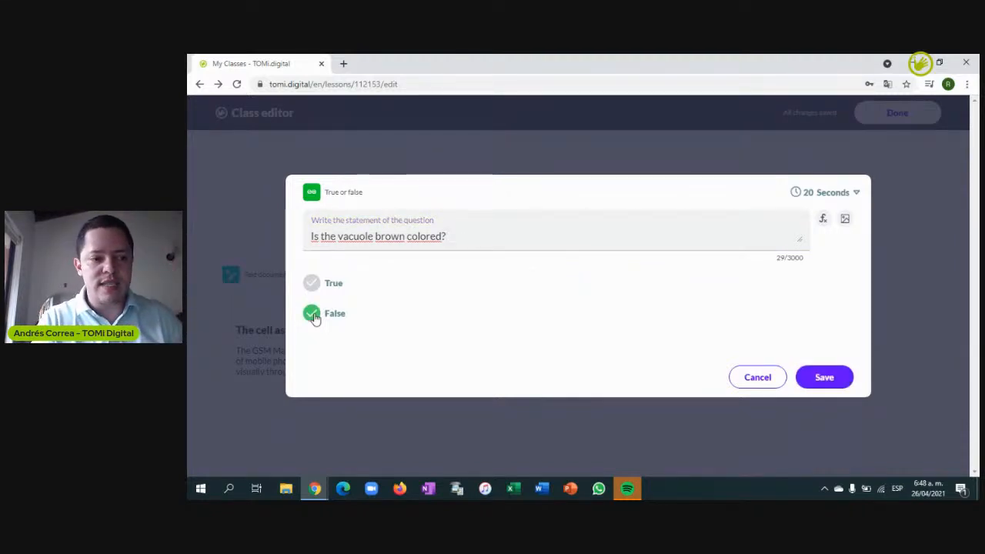
click(821, 376)
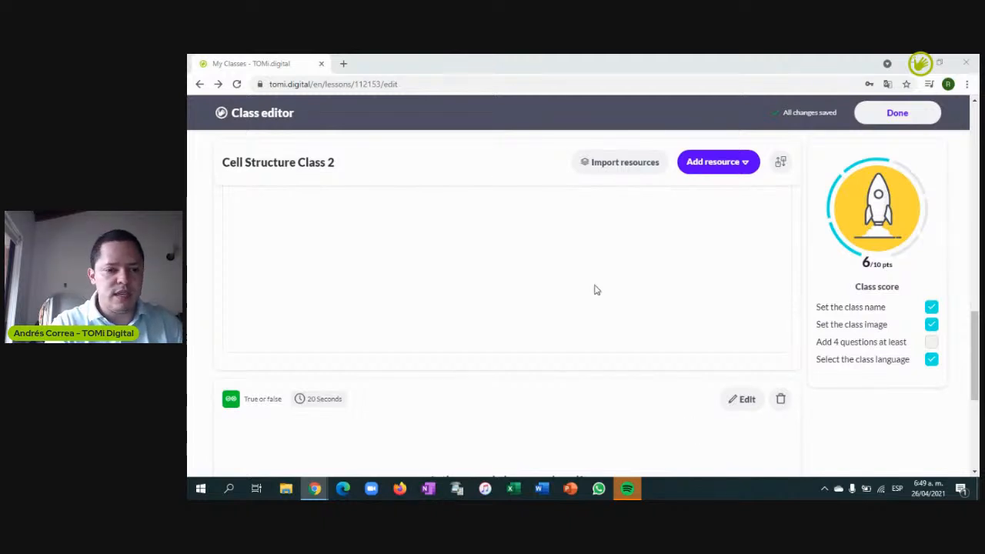
Add an Order question 'Organize from the largest to the smallest Cell' and browse for its first answer image
click(740, 162)
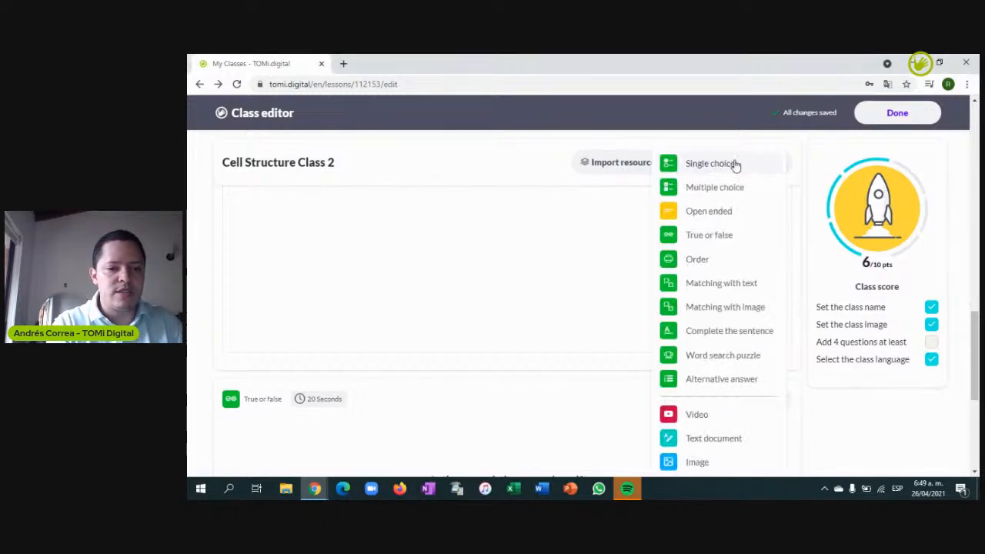
click(698, 259)
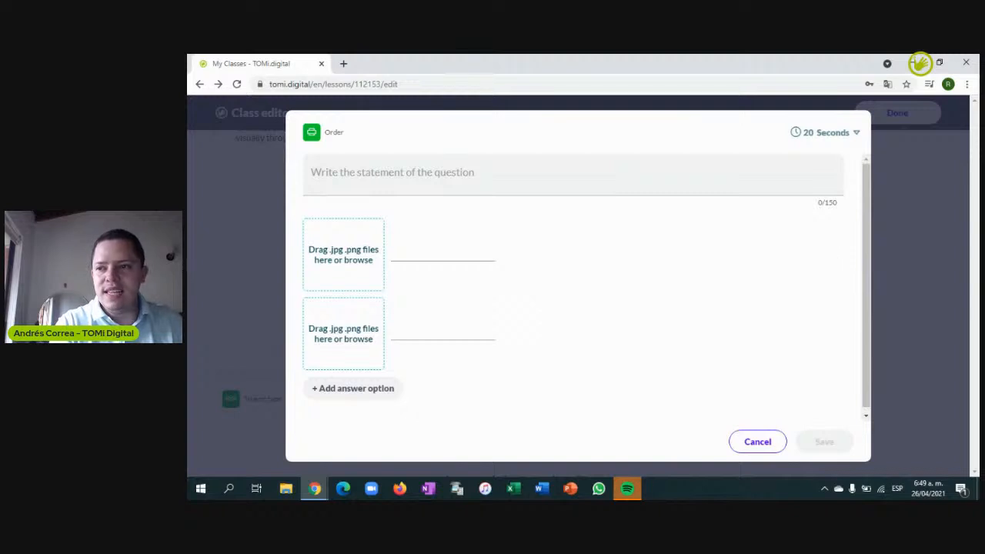
click(920, 63)
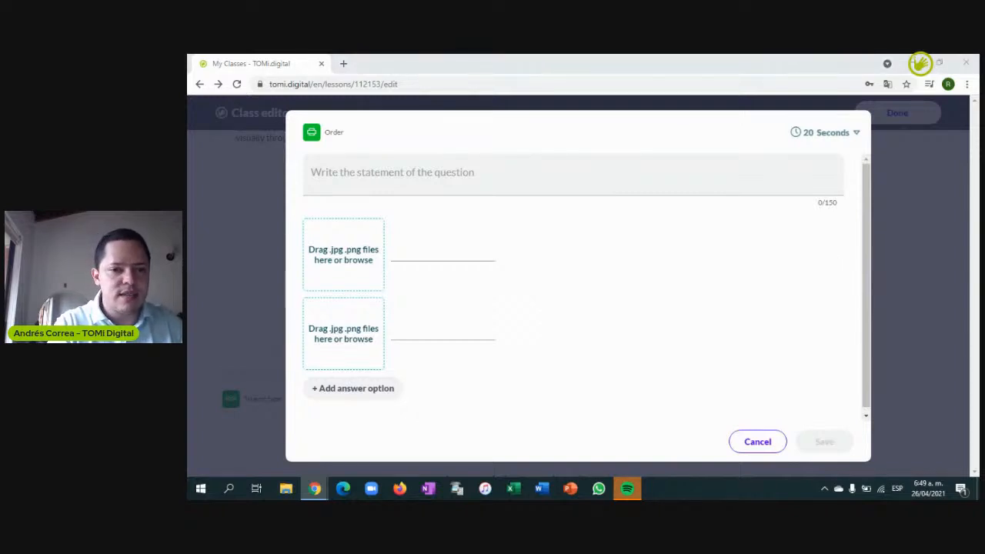
click(398, 172)
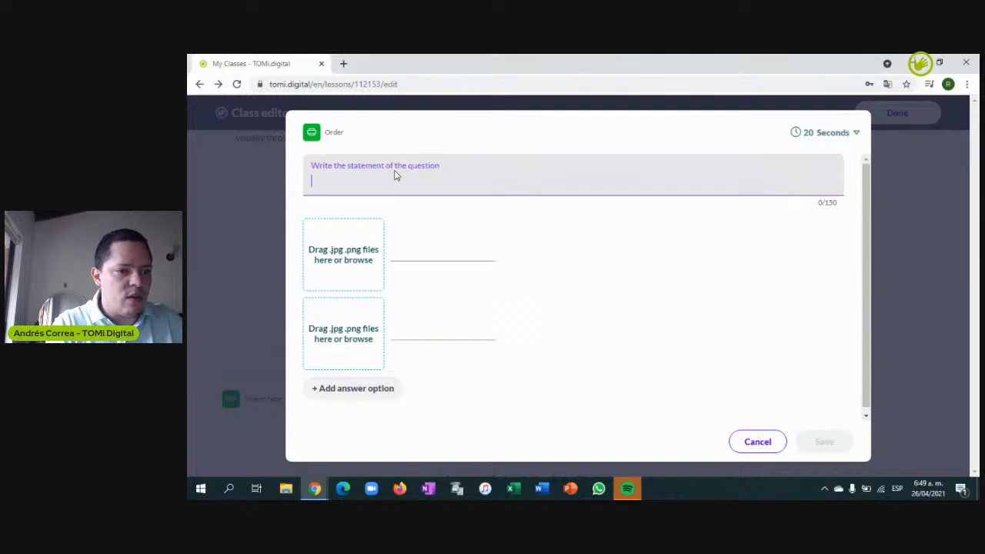
text(Organize from the largest to the smallest Cell)
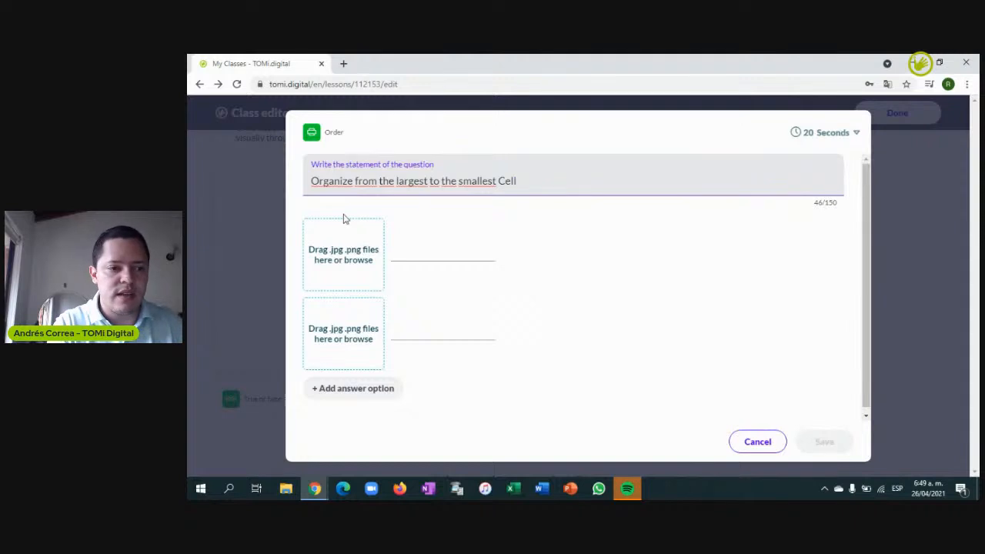
click(339, 241)
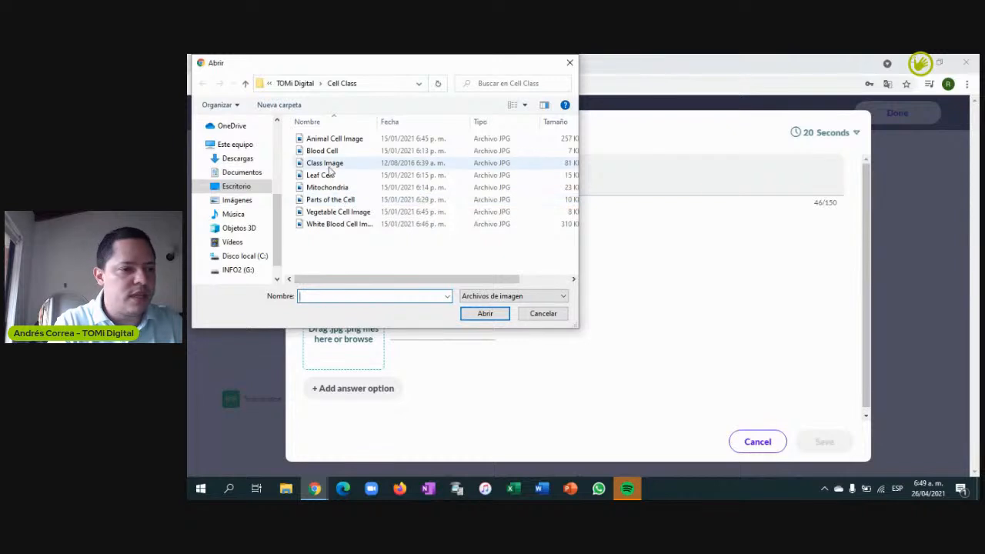
Upload the White Blood Cell Image to the first answer and label it 'White Blood'
click(333, 224)
click(485, 314)
click(414, 251)
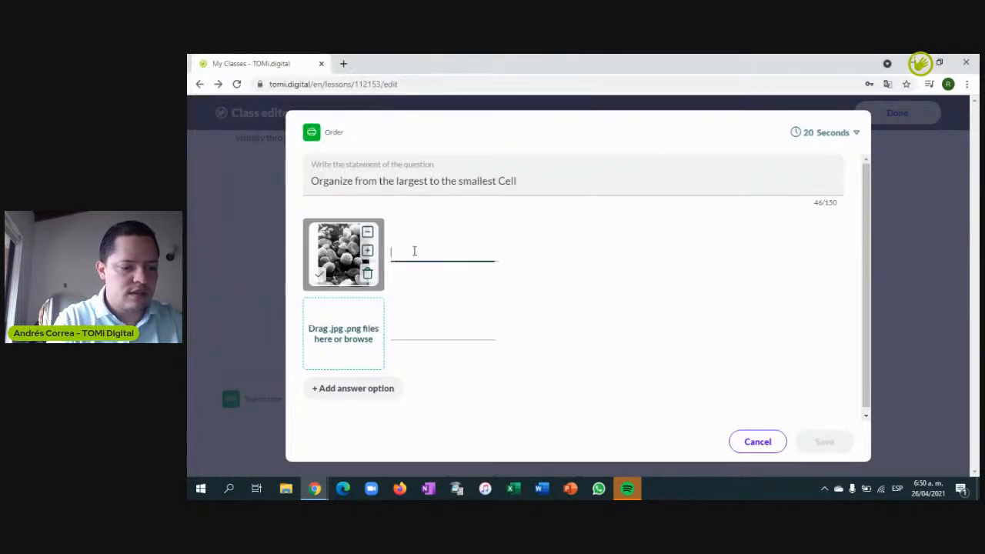
click(406, 254)
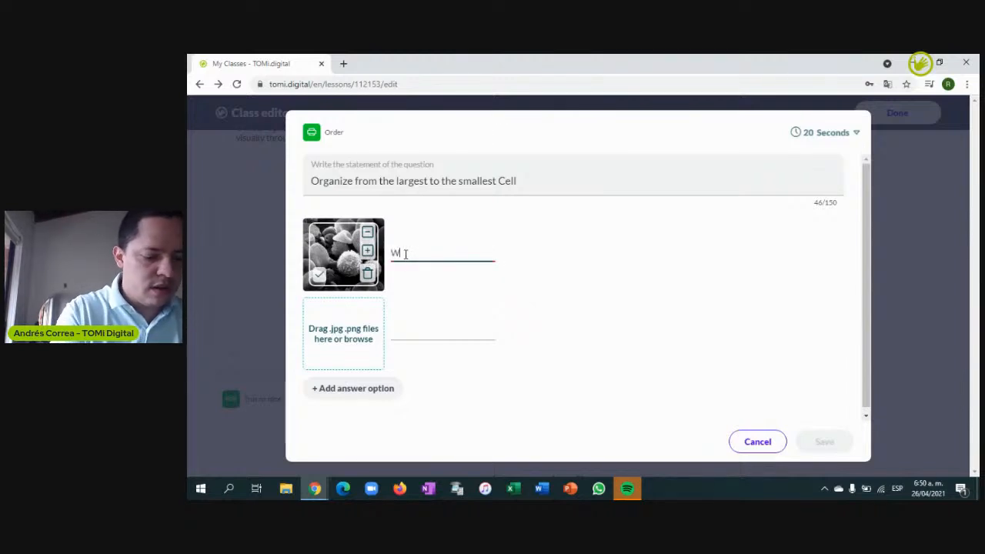
text(White Blood Cell)
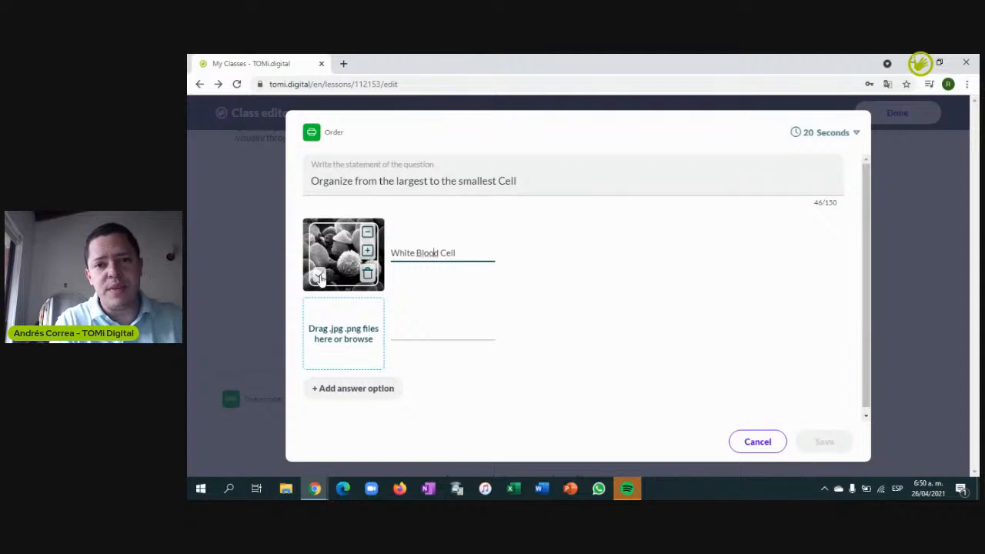
click(320, 278)
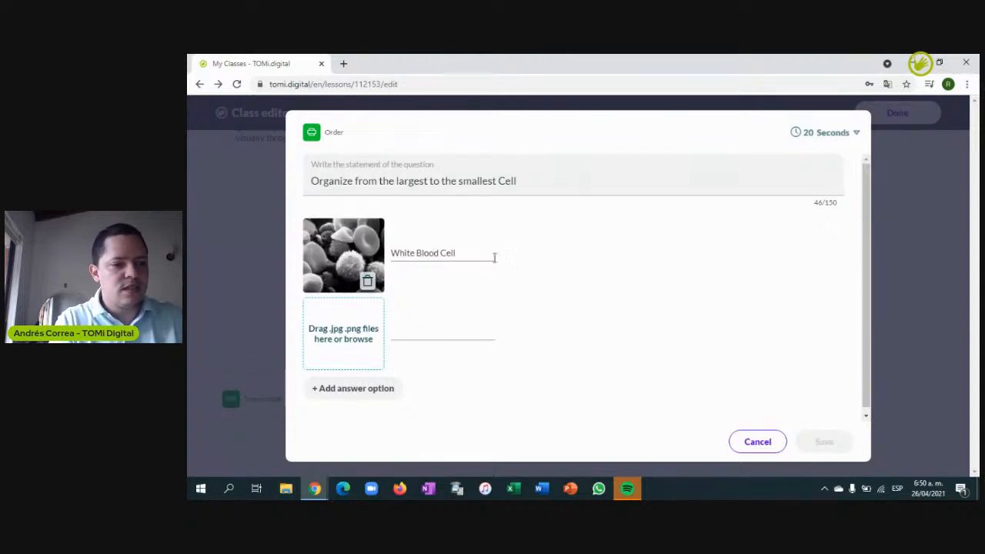
Upload the Animal Cell Image to the second answer and label it 'Animal'
click(348, 330)
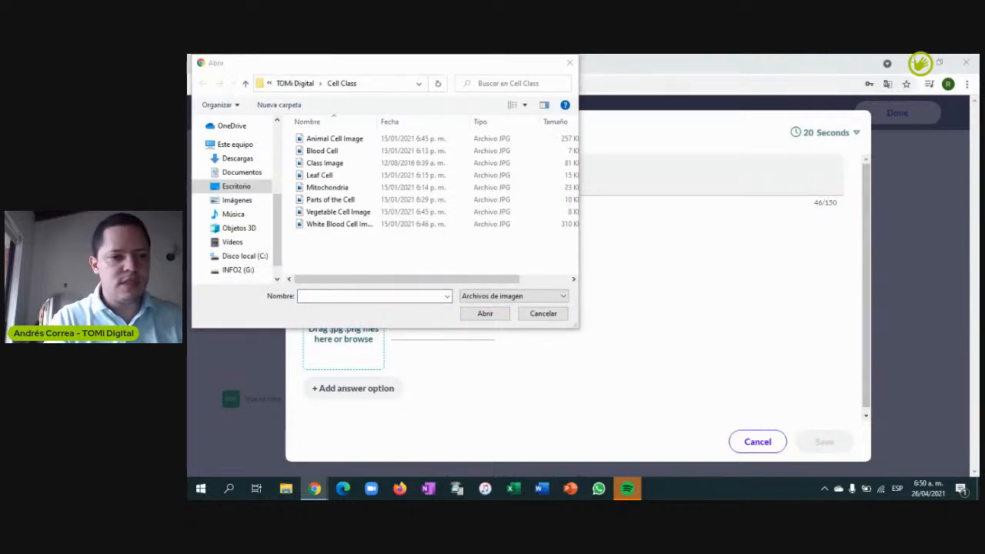
click(335, 138)
click(485, 314)
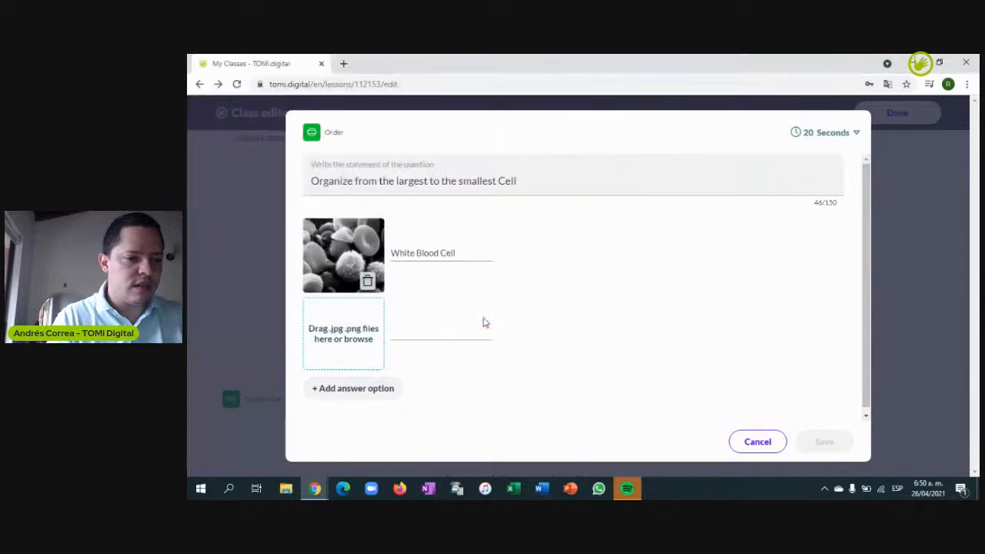
click(408, 334)
text(Animal Cell)
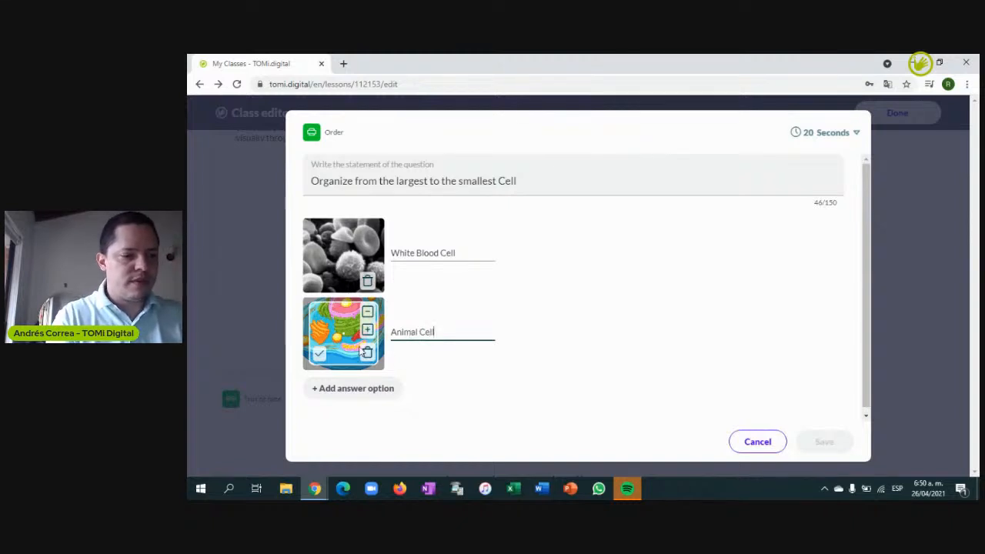
click(320, 353)
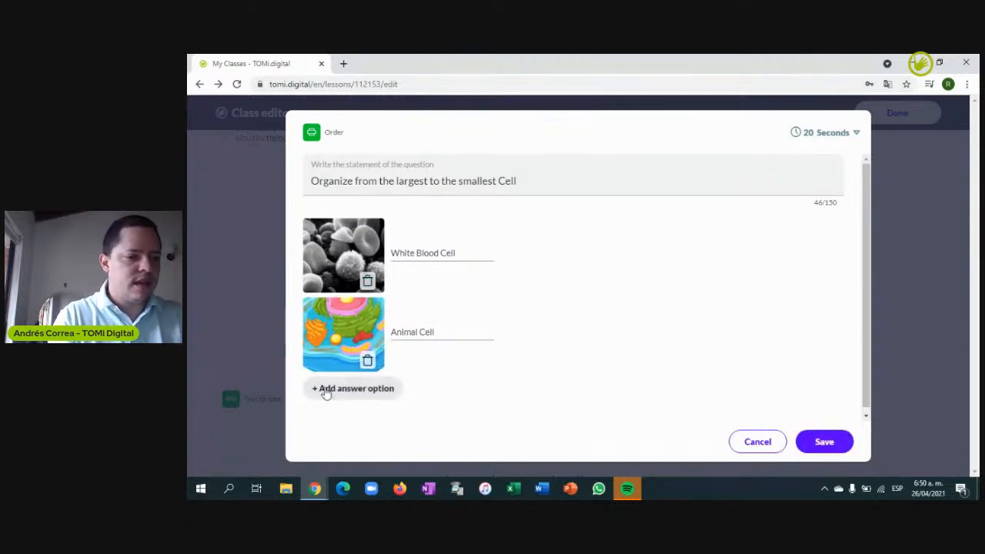
Add a third answer with the Vegetable Cell Image labelled 'Vegetable Cell', then save the question
click(327, 387)
click(352, 406)
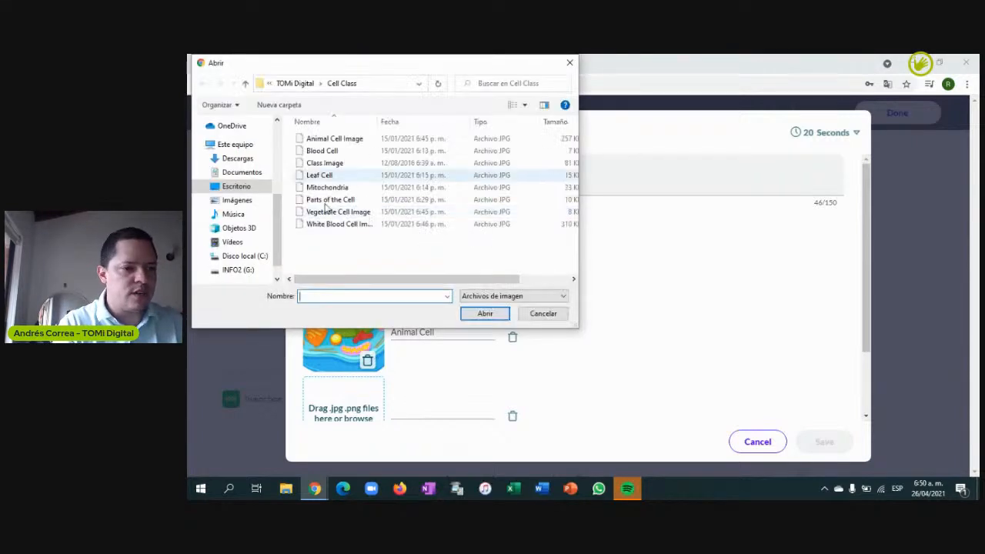
click(334, 213)
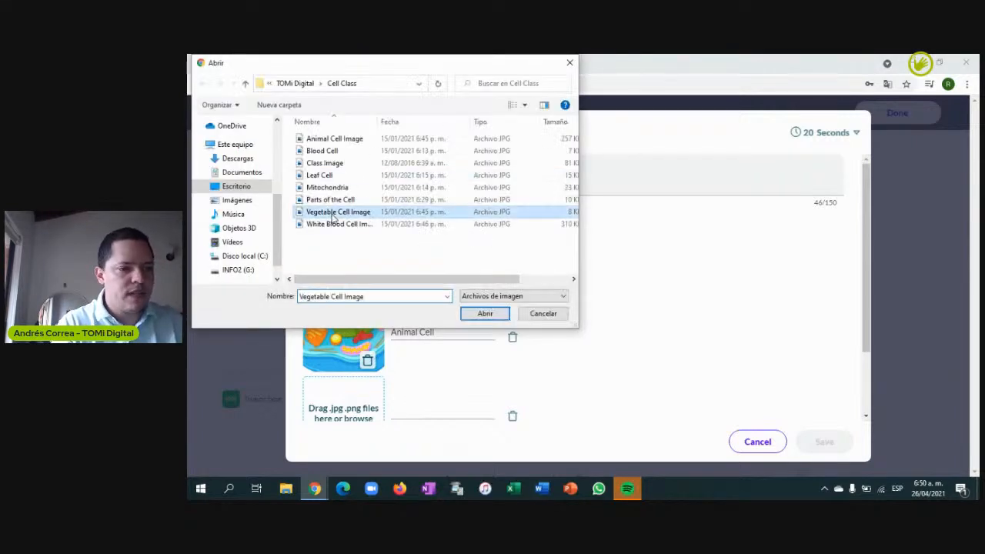
click(498, 317)
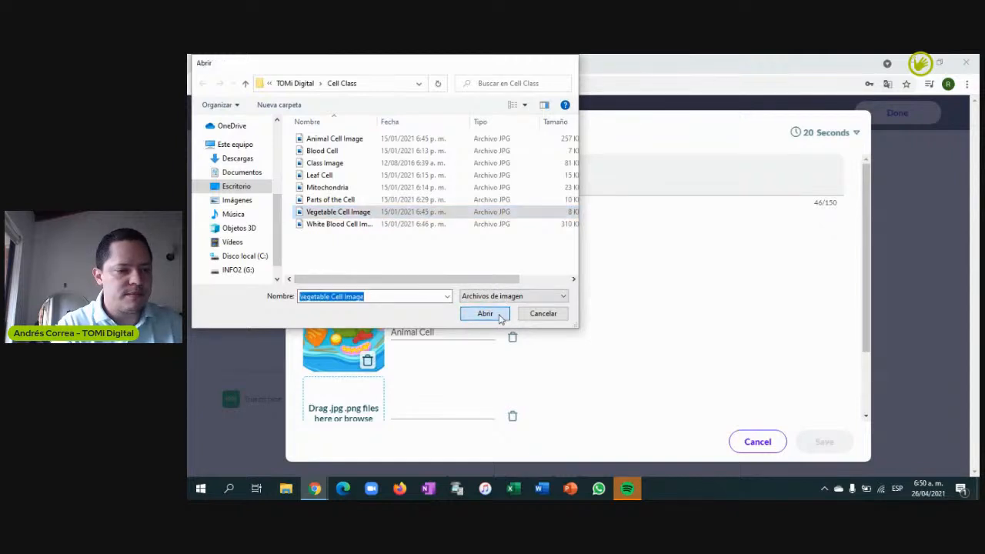
click(410, 410)
text(Vegetable Cell)
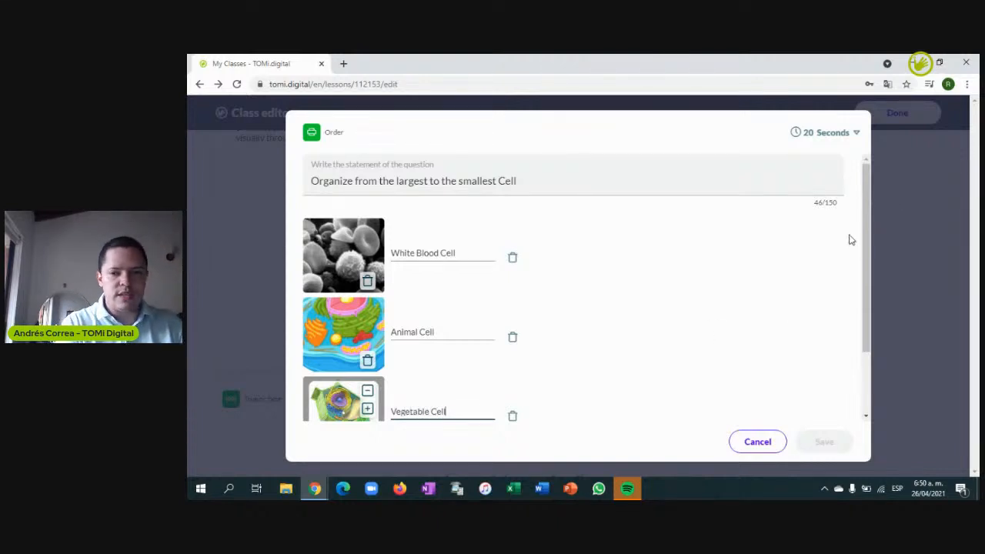
drag(867, 231, 876, 288)
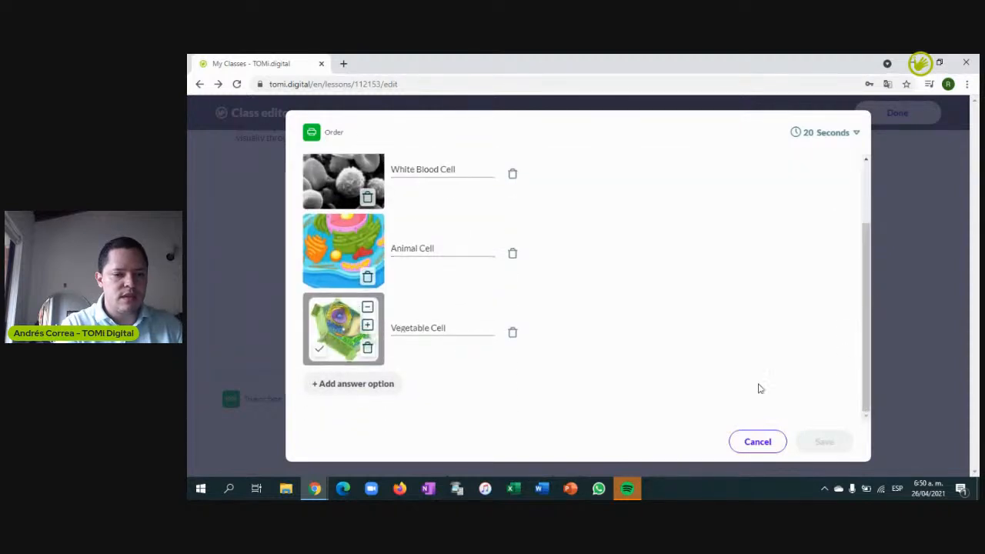
click(320, 351)
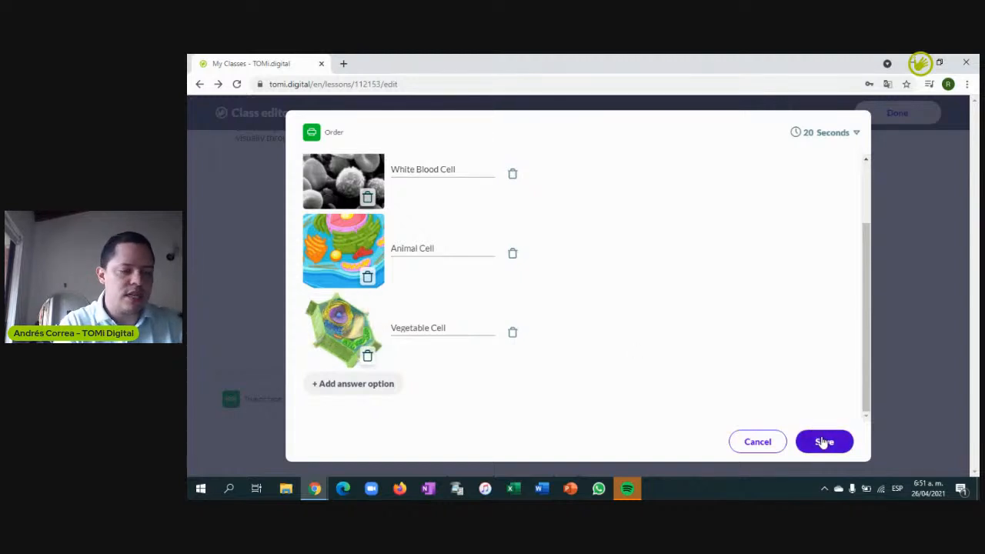
click(824, 442)
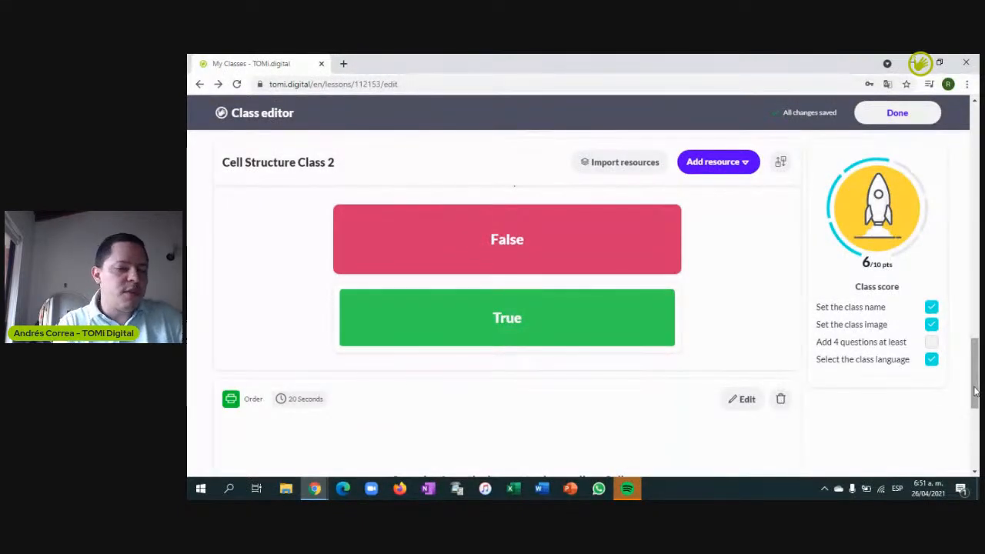
Scroll to review the saved Order question, then open the Add resource dropdown
drag(975, 387, 976, 421)
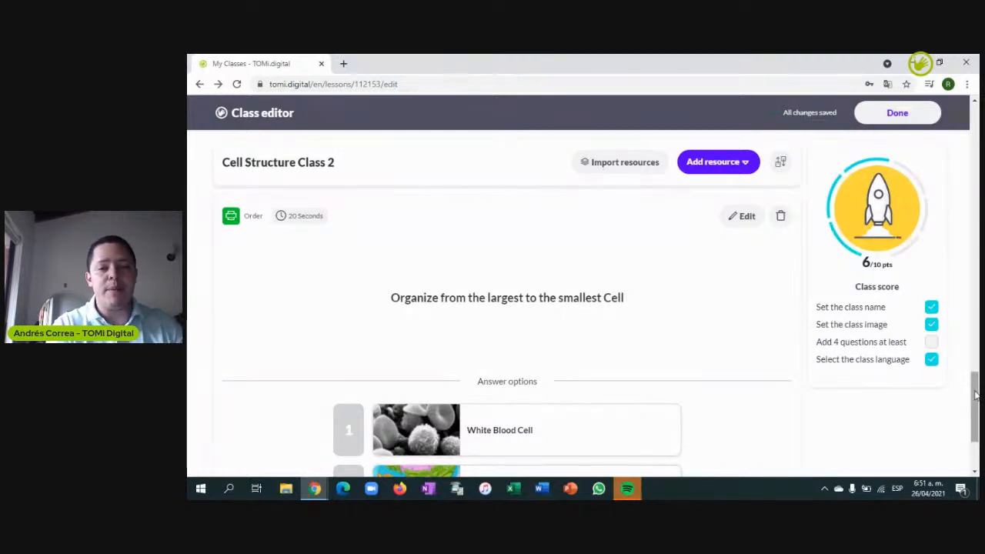
mouse_move(976, 395)
mouse_down()
mouse_move(976, 406)
mouse_move(976, 385)
mouse_move(976, 427)
mouse_move(976, 405)
mouse_up()
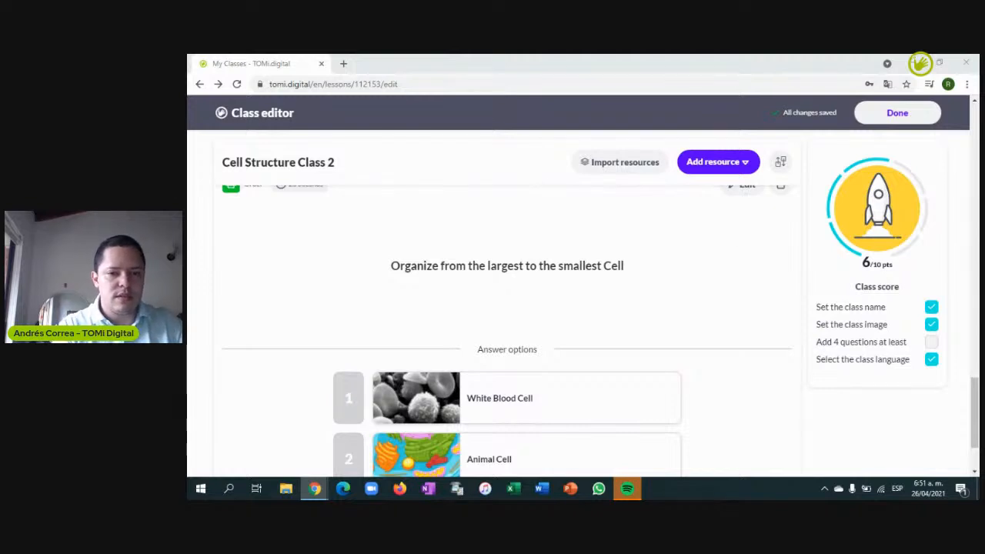
click(744, 162)
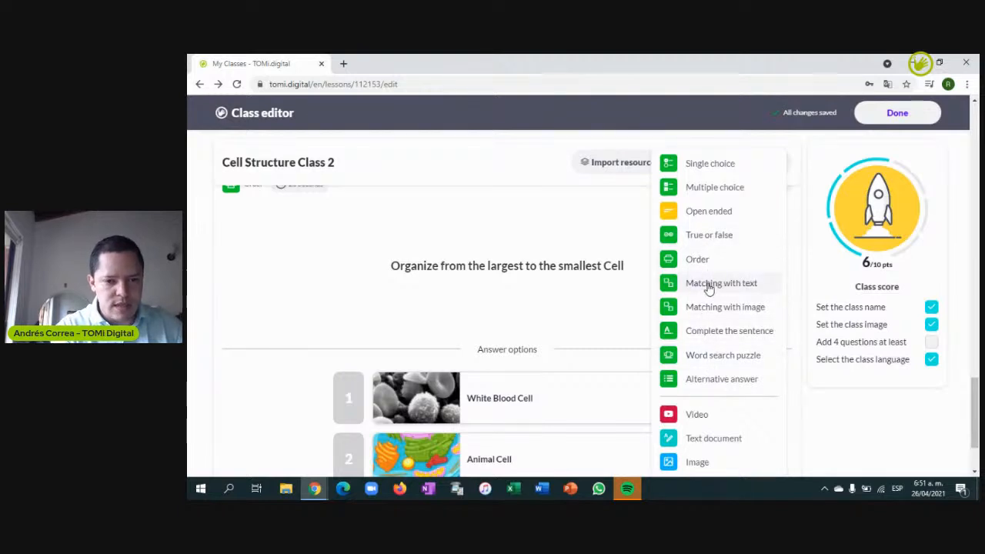
Start a Word search puzzle with the statement 'Find the words related to the Cell'
click(725, 357)
click(396, 233)
text(Find the words related to the Cell)
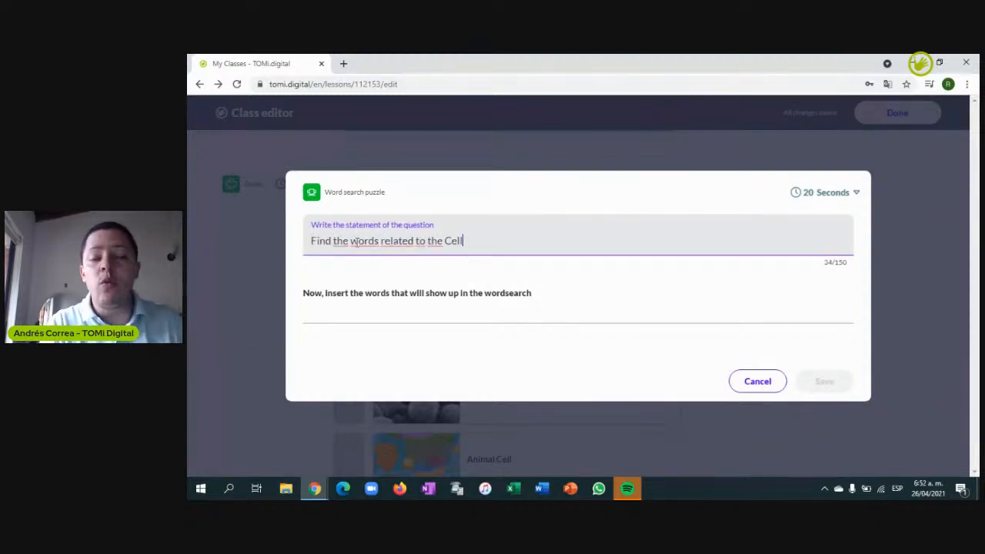
Enter the puzzle words Nucleus, vacuole and wall
click(400, 314)
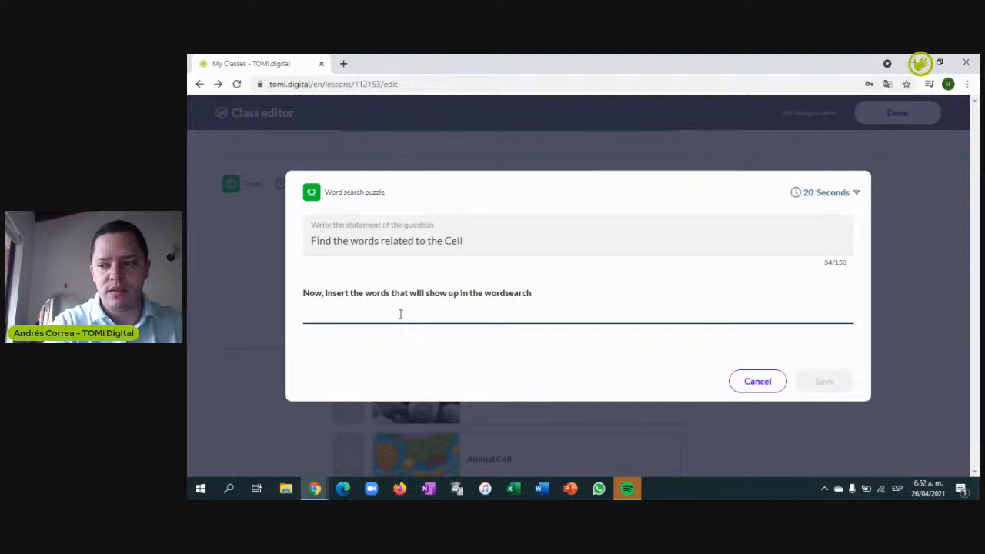
text(nE)
text(CLEA)
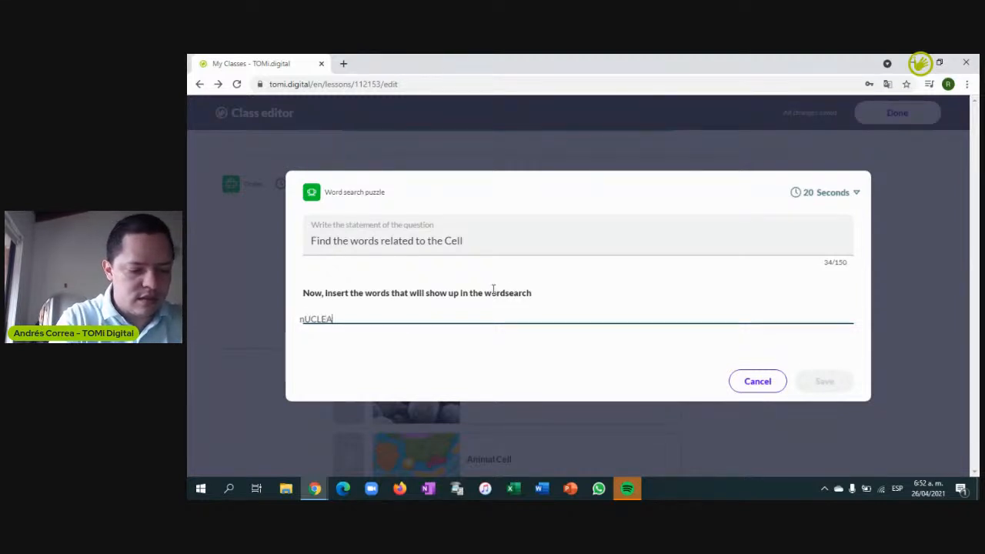
key(BackSpace)
key(BackSpace)
key(BackSpace)
key(BackSpace)
key(BackSpace)
key(BackSpace)
key(BackSpace)
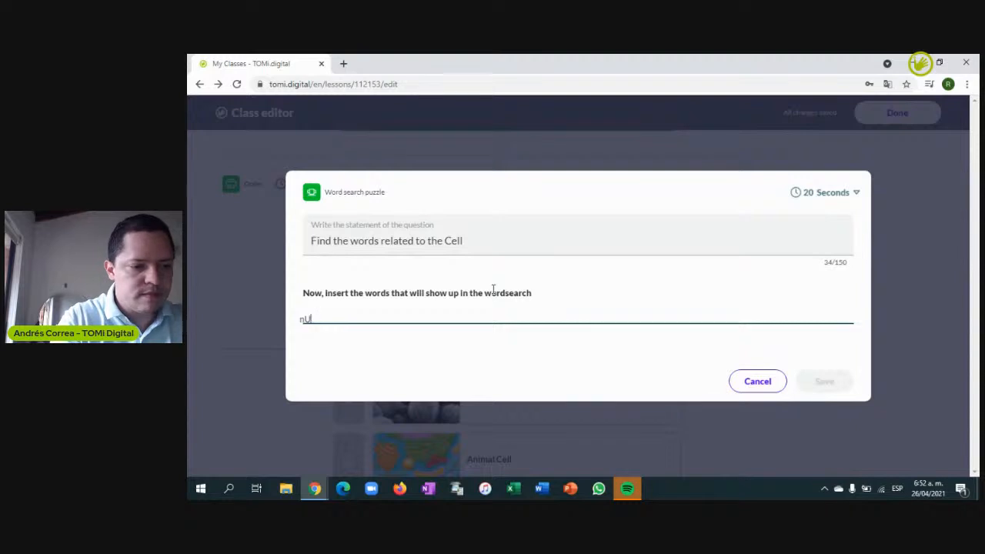
text(Nucleus)
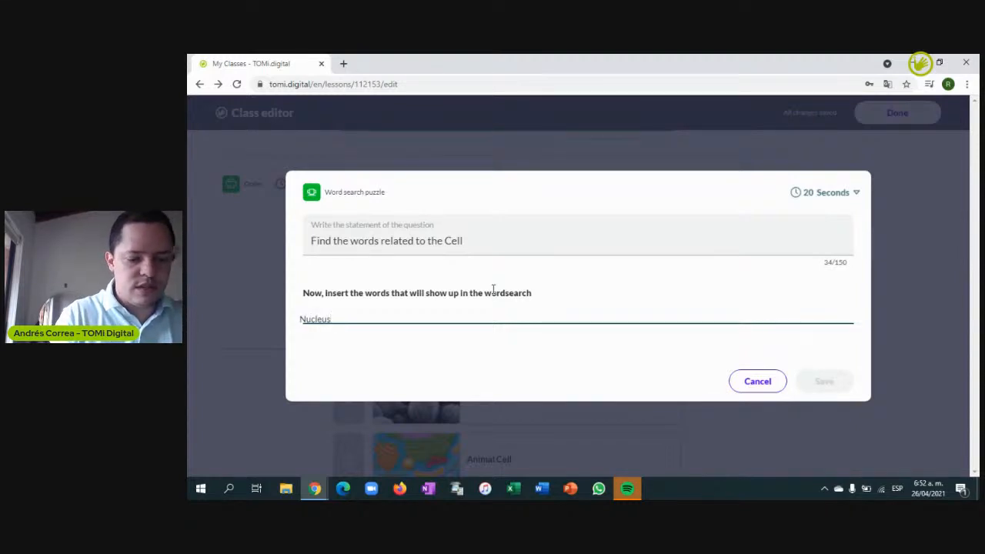
key(Return)
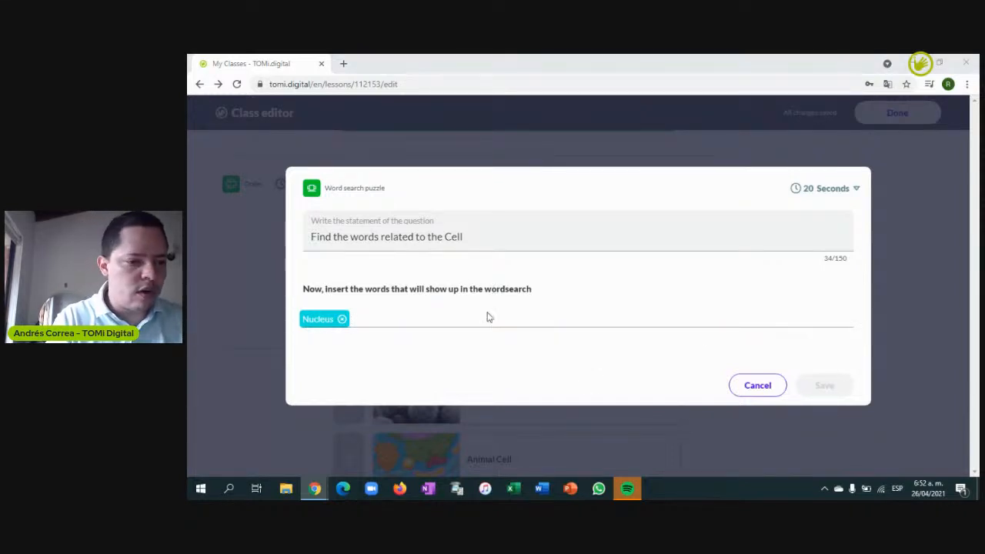
click(400, 319)
text(vacuol)
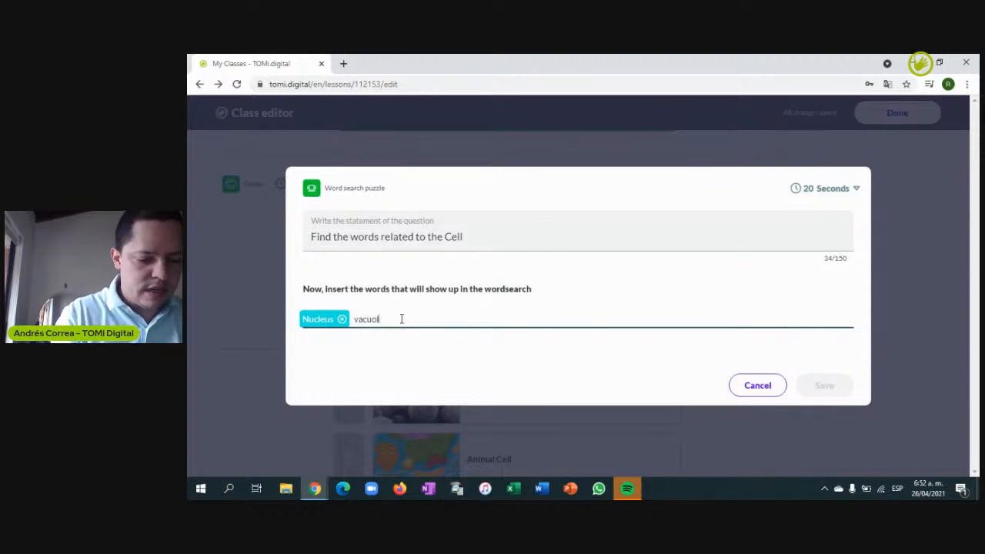
text(e)
key(Return)
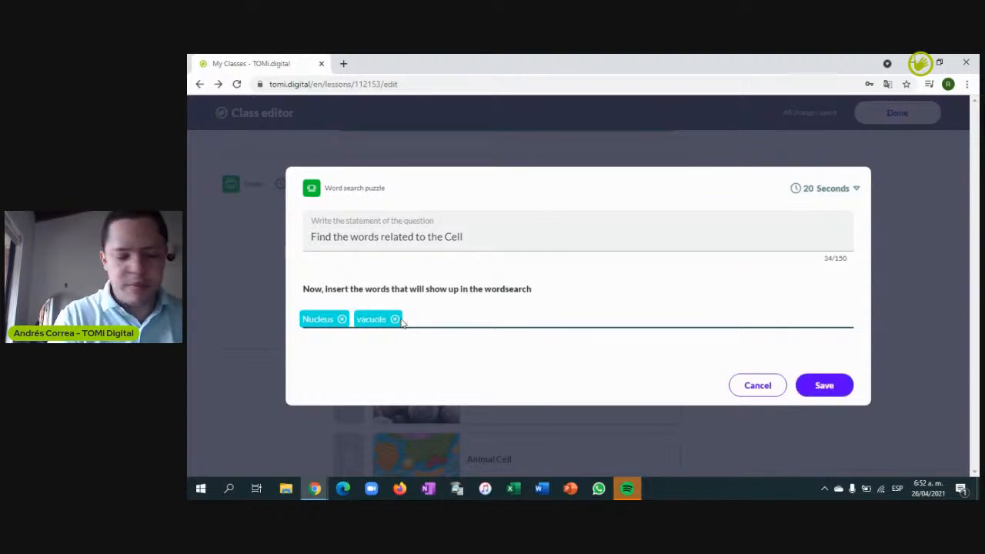
text(wall)
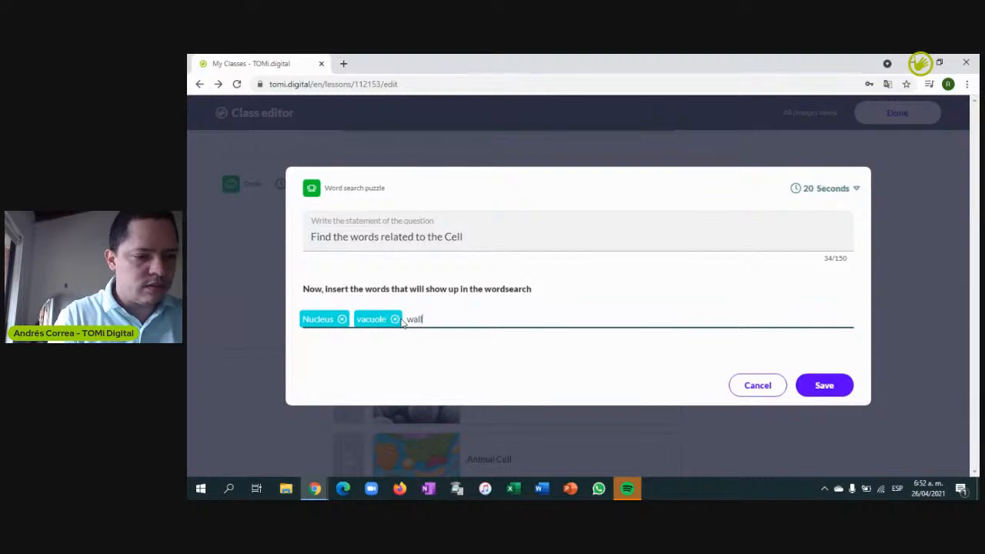
key(Return)
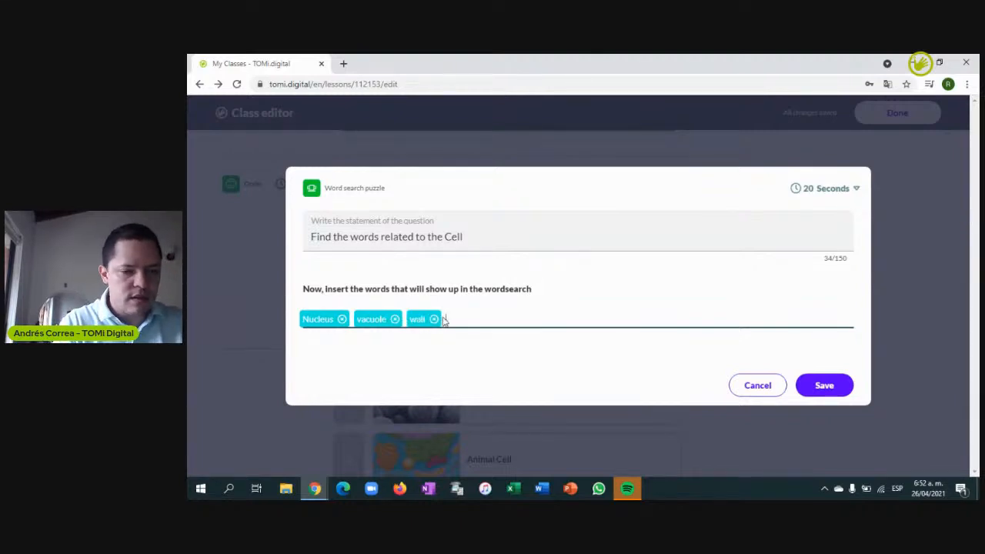
click(834, 393)
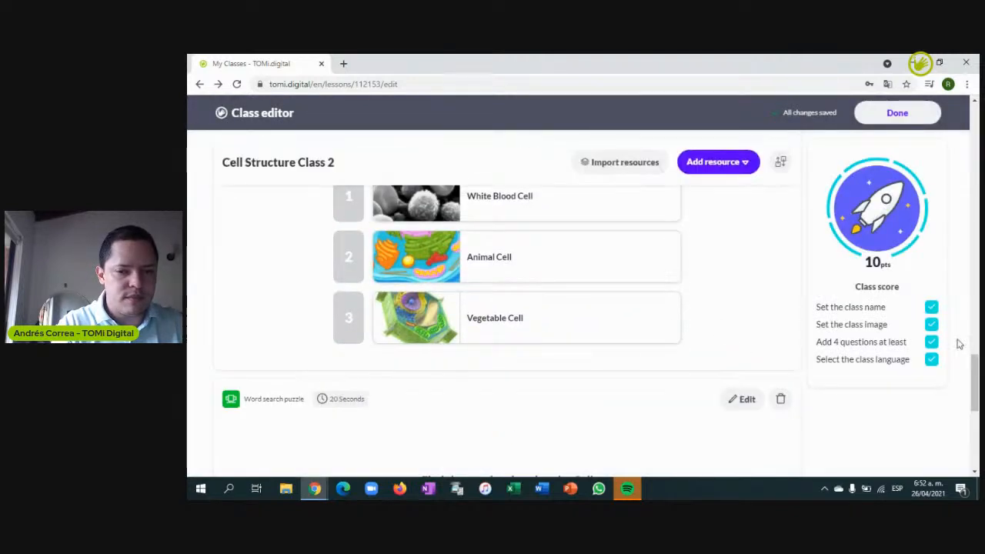
drag(977, 381, 977, 362)
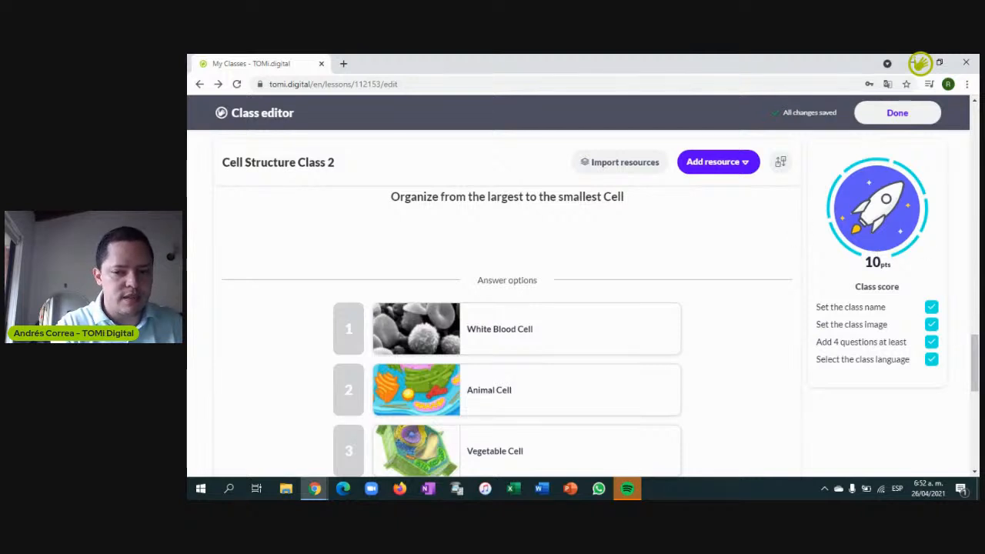
drag(977, 359, 976, 399)
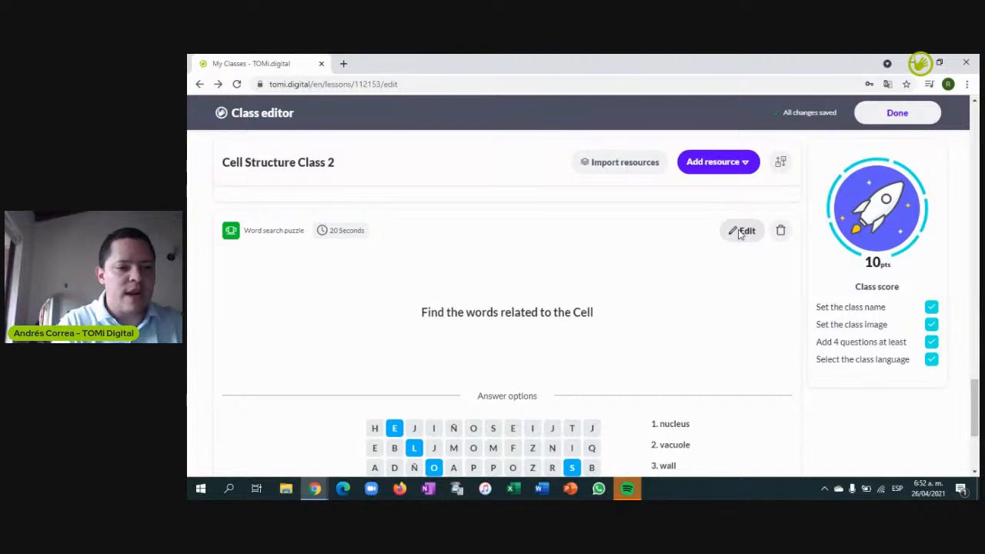
click(739, 232)
click(828, 190)
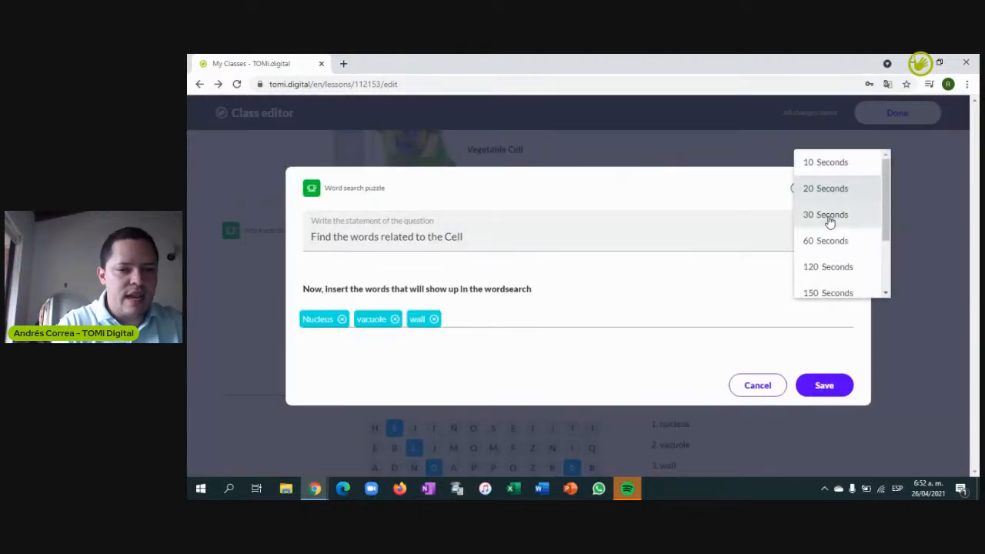
click(826, 214)
click(819, 384)
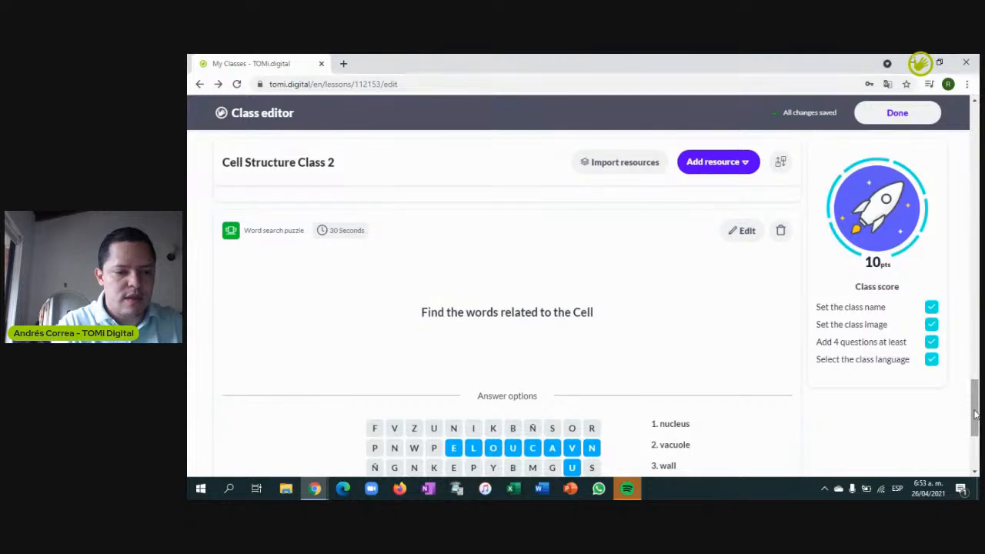
scroll(974, 378, down, 3)
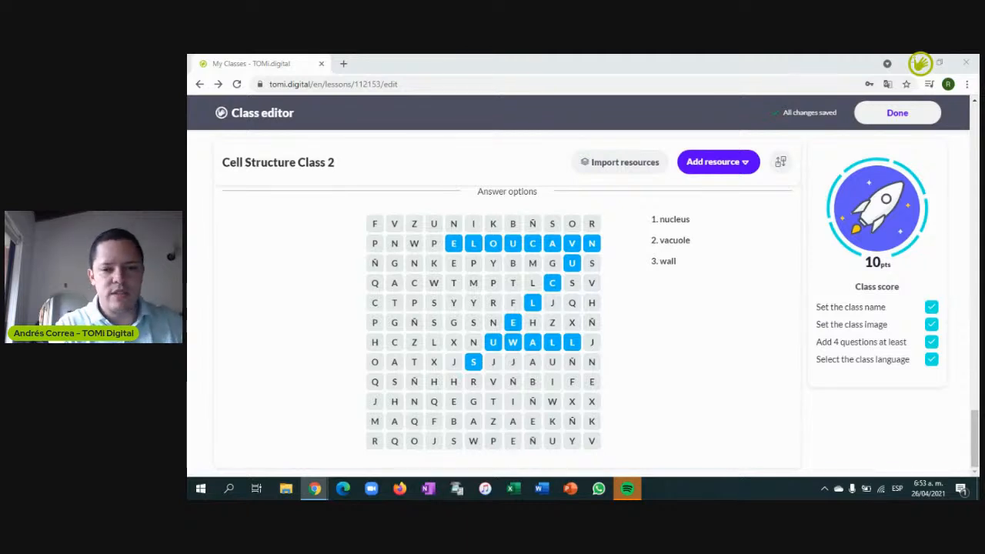
click(747, 163)
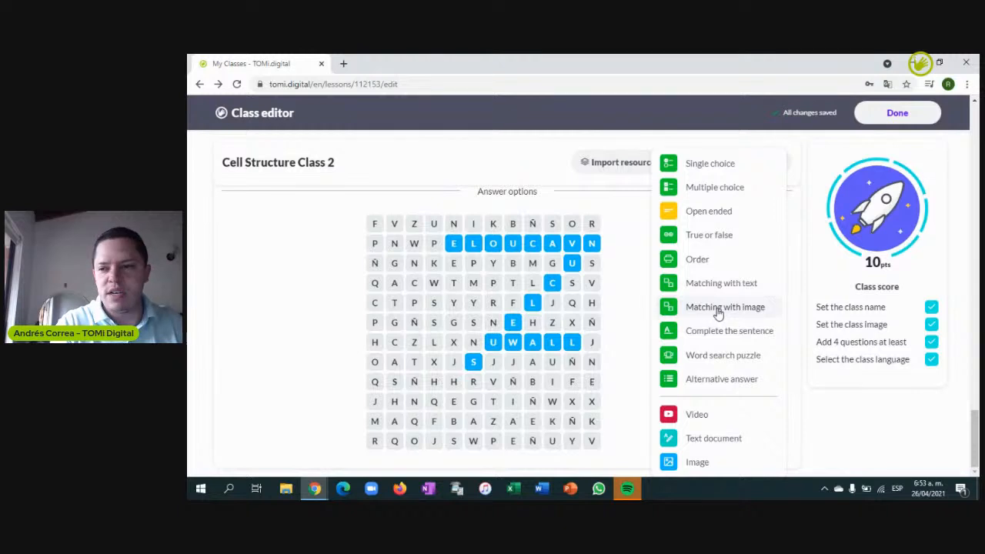
Start a Multiple choice question on one-celled organisms with answers unicellular and Multicellular
click(741, 188)
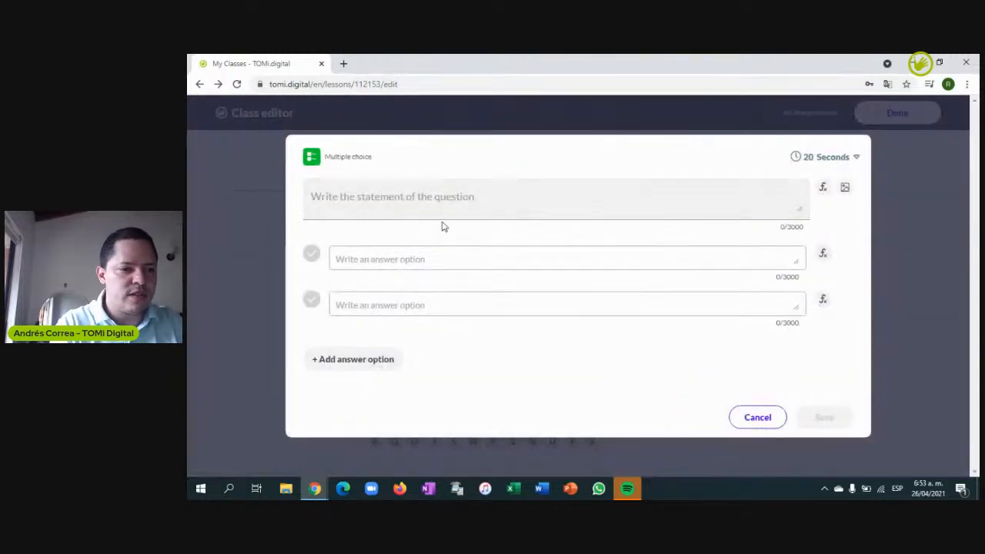
text(An organism made of one cell is called)
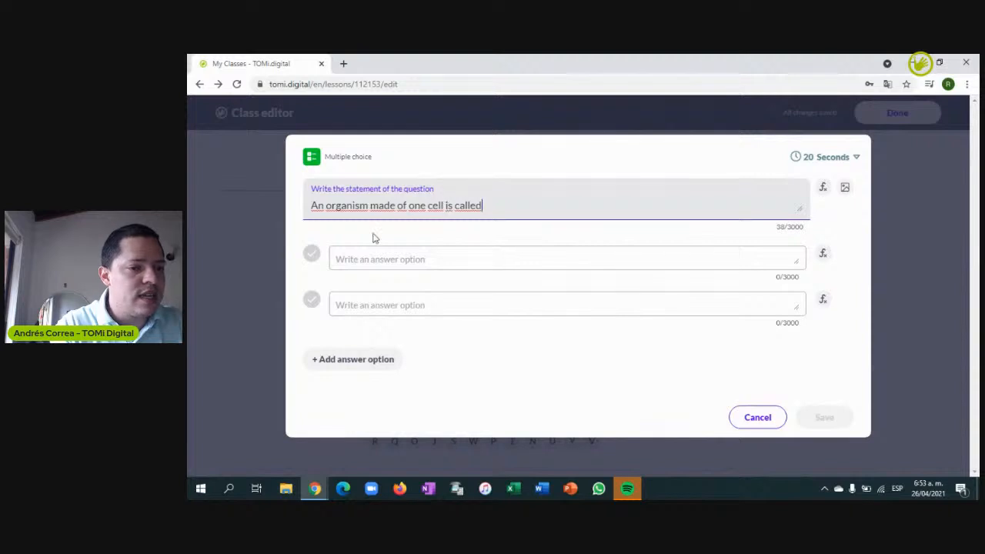
click(348, 254)
text(u)
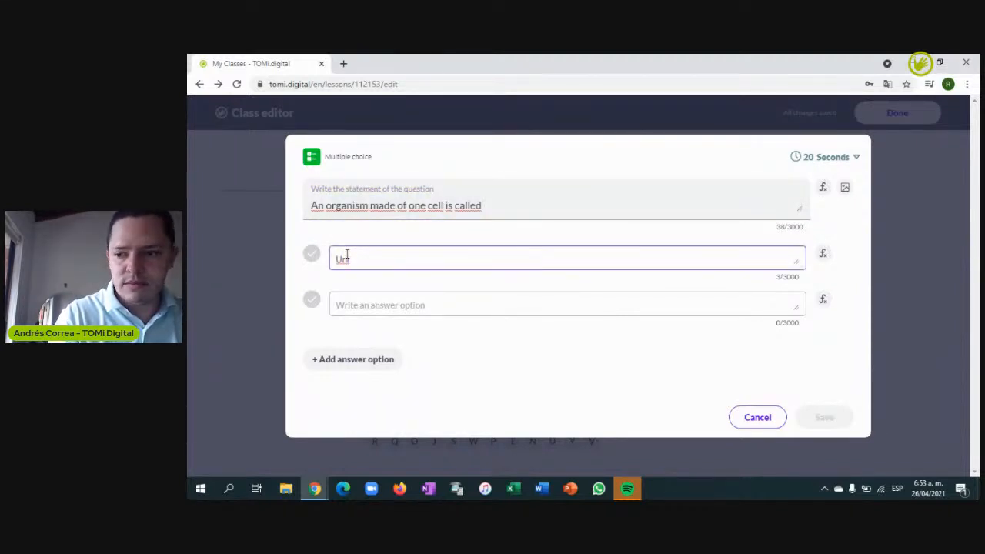
text(nicellular)
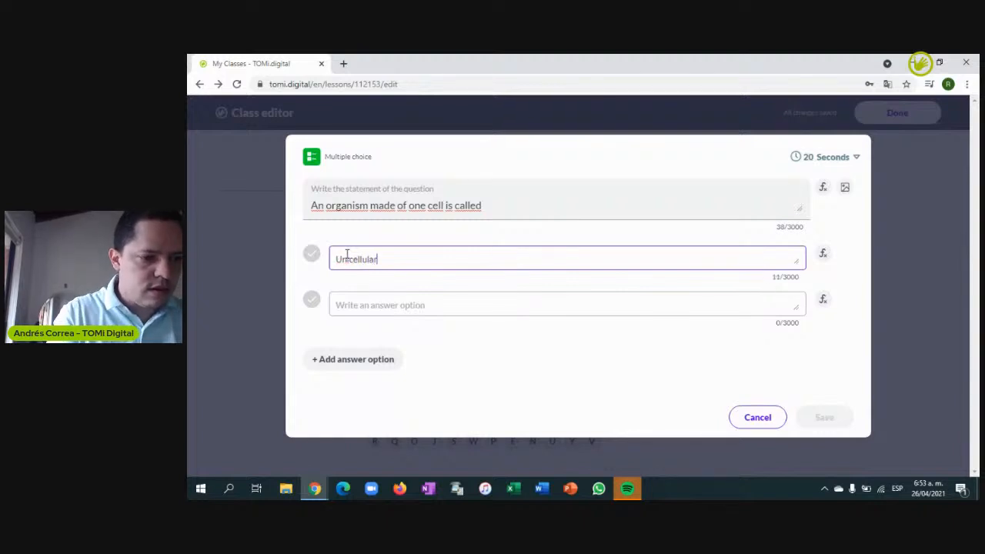
click(353, 305)
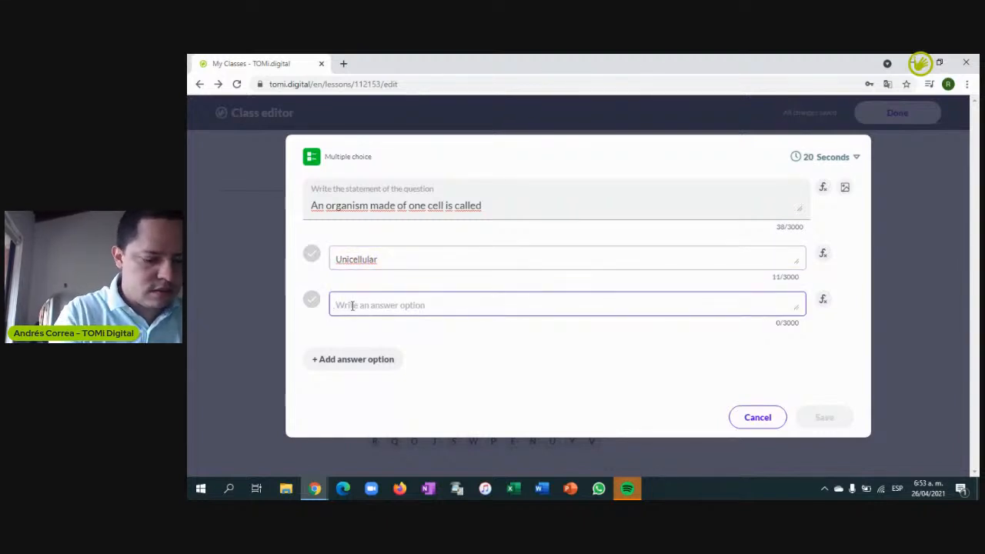
text(Multicellular)
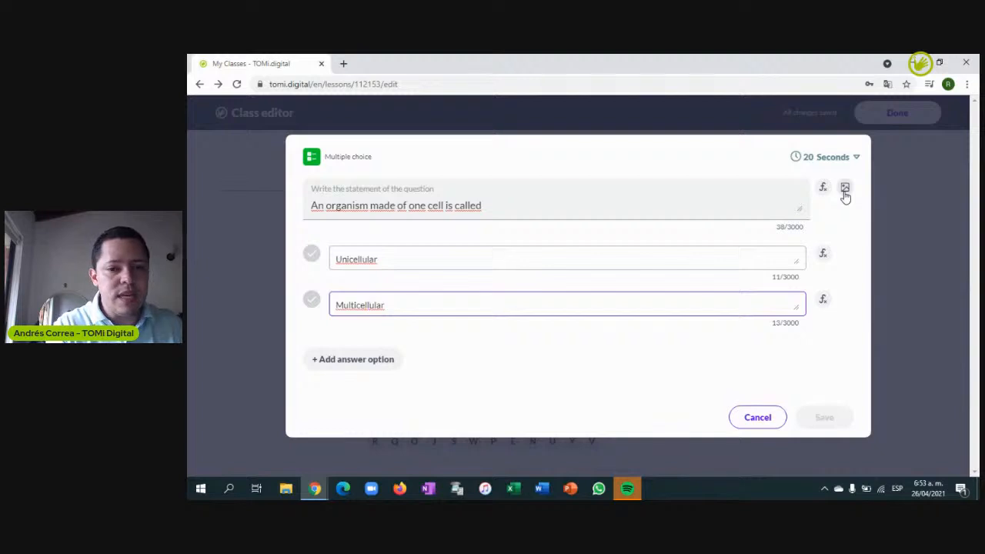
Set a 10 Seconds time limit, mark Unicellular correct, and save the question
click(839, 161)
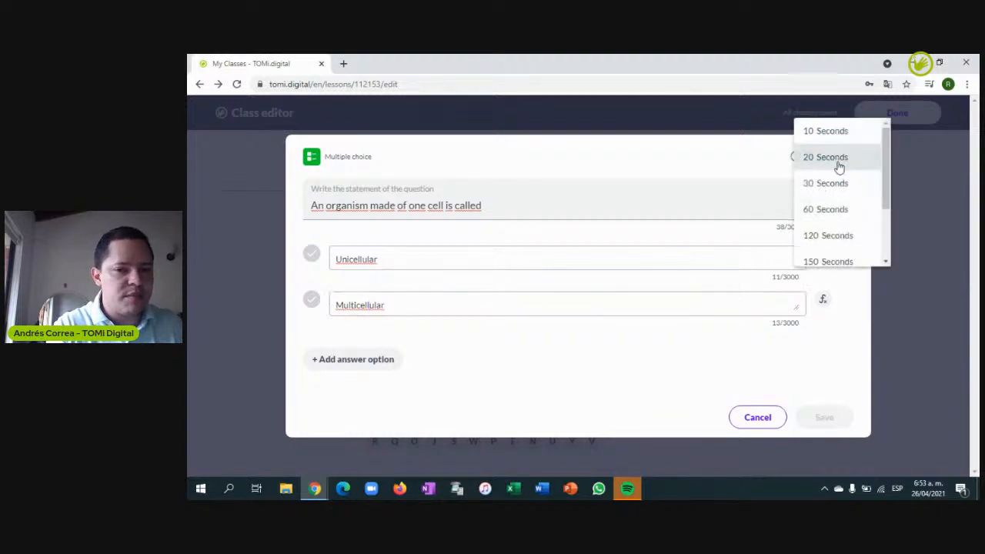
click(825, 131)
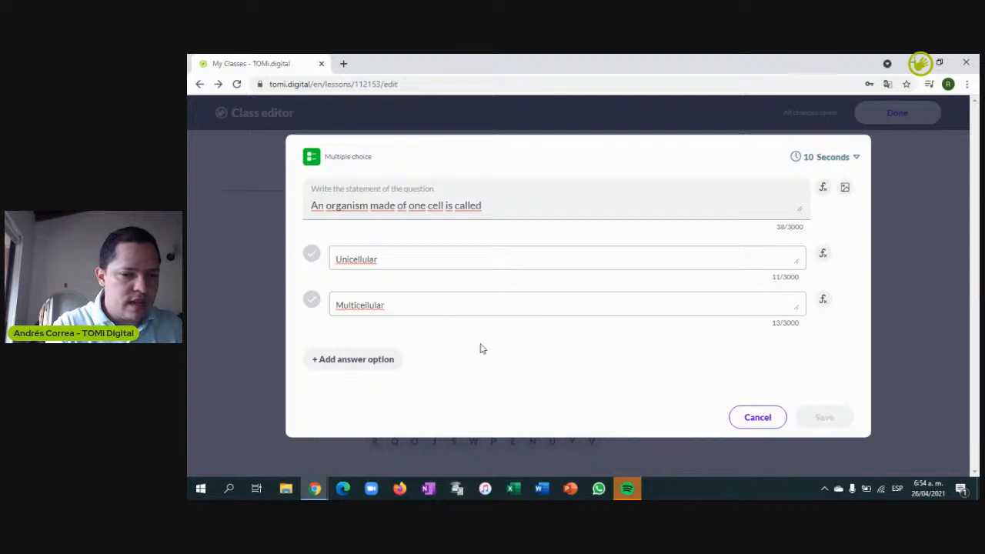
click(312, 256)
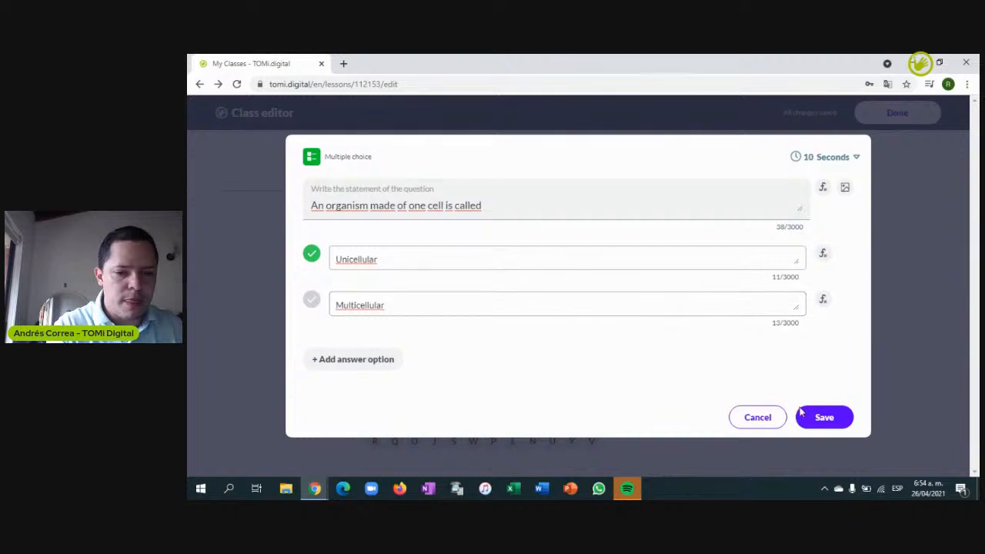
click(838, 418)
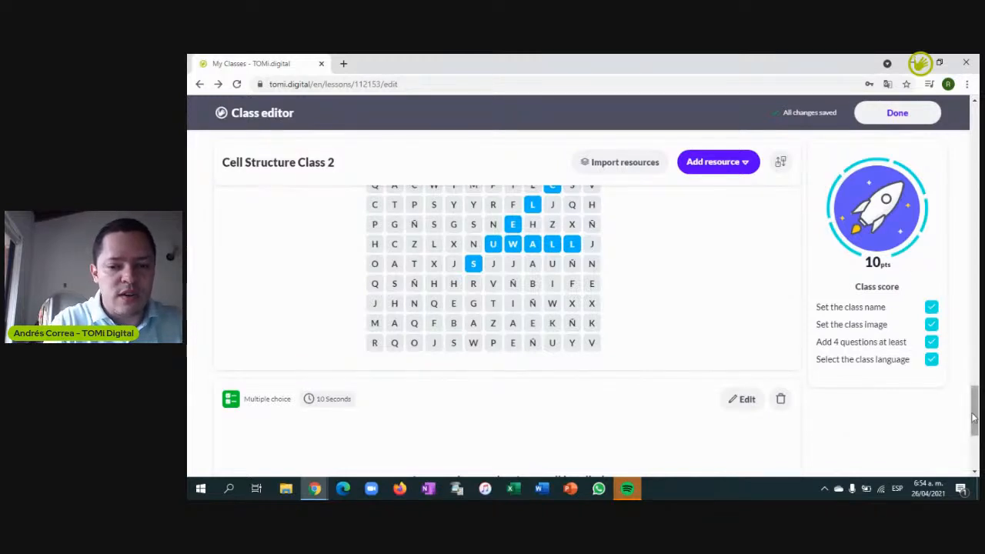
Finish editing, then open Cell Structure Class 2 from My classes and its scheduling options
drag(975, 416, 976, 137)
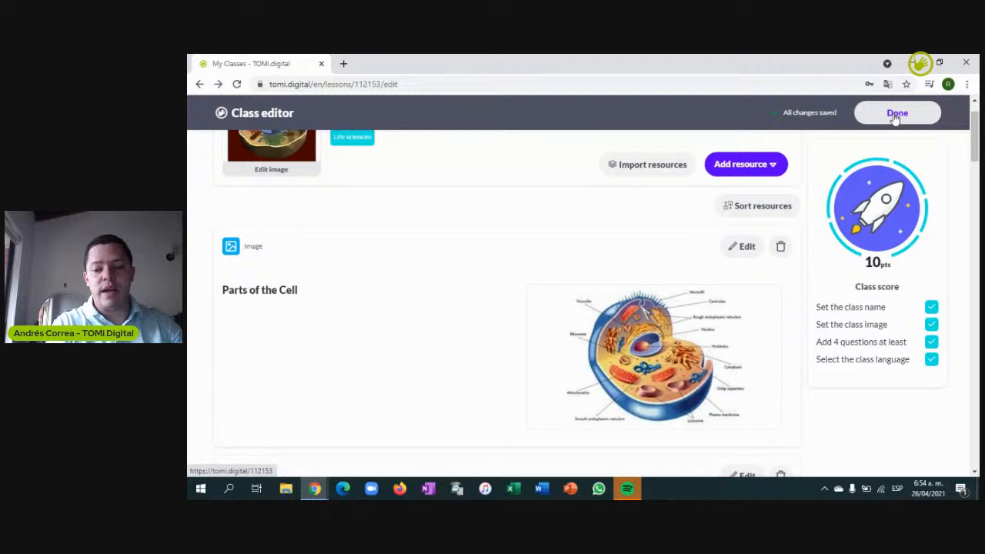
click(895, 115)
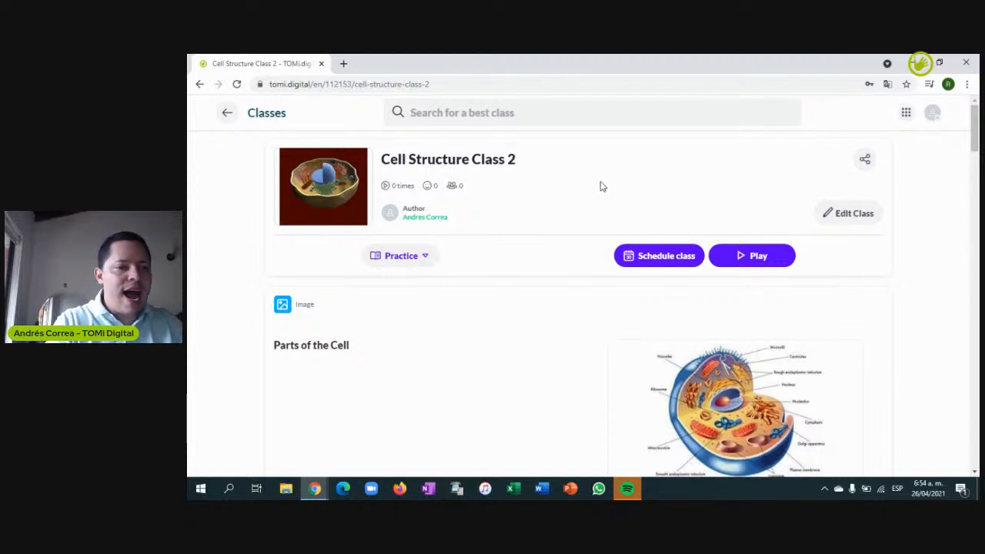
click(228, 115)
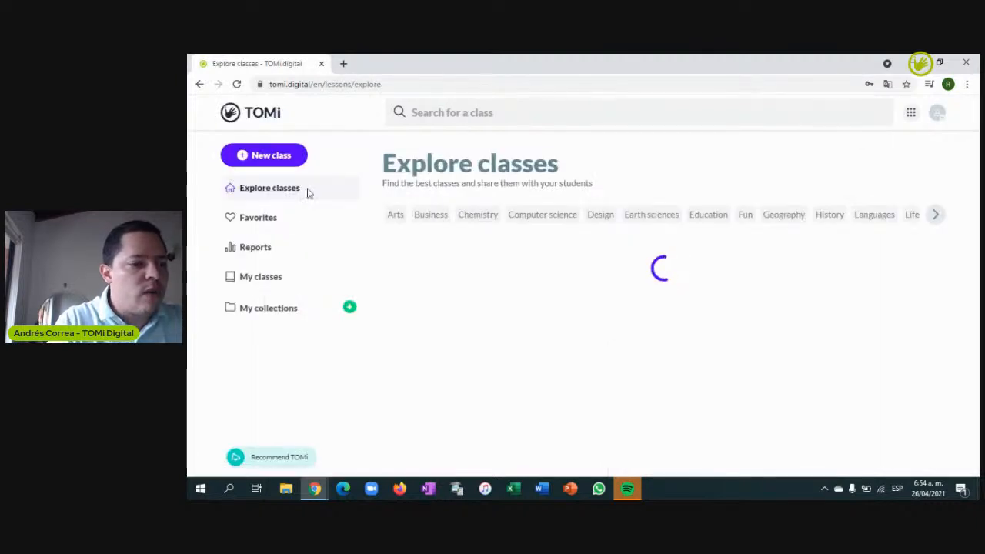
click(262, 281)
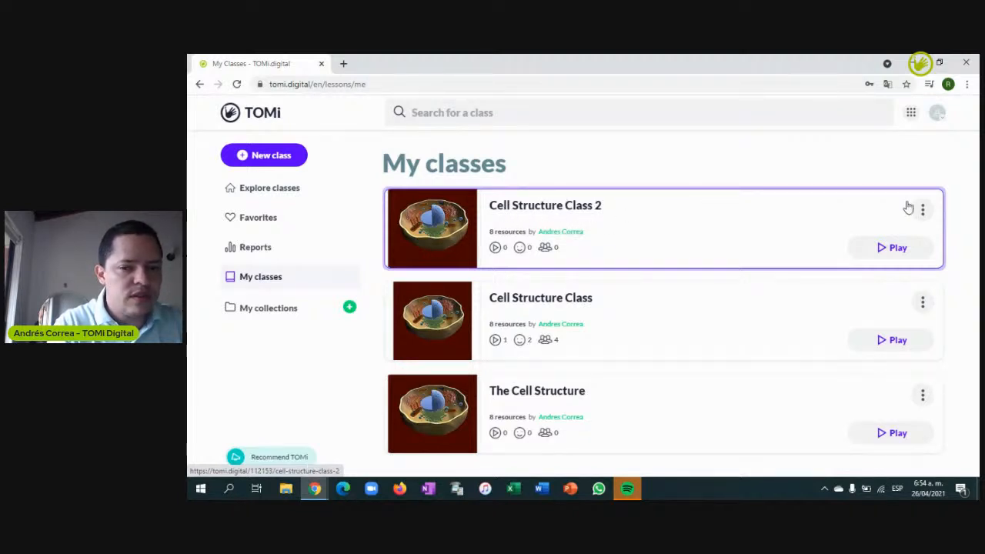
click(703, 210)
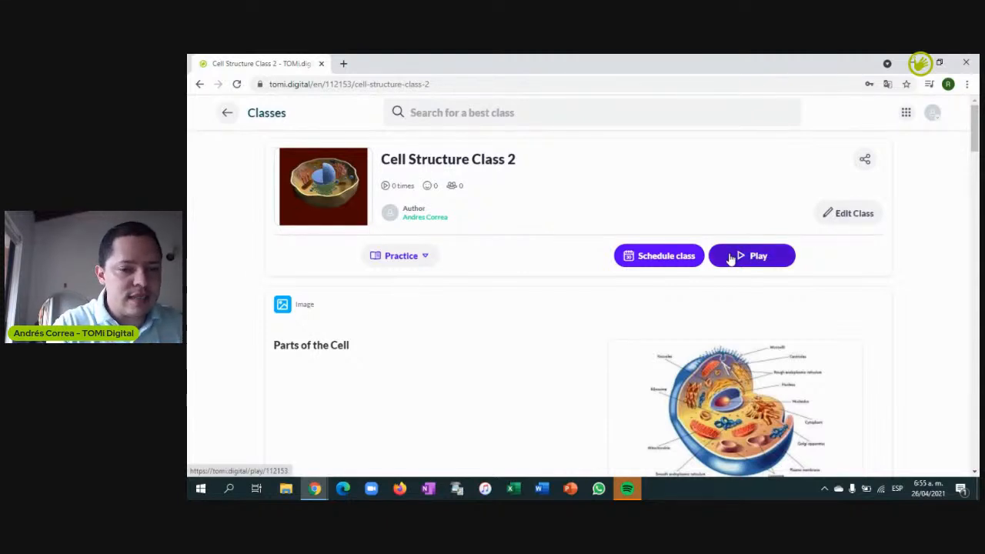
click(662, 259)
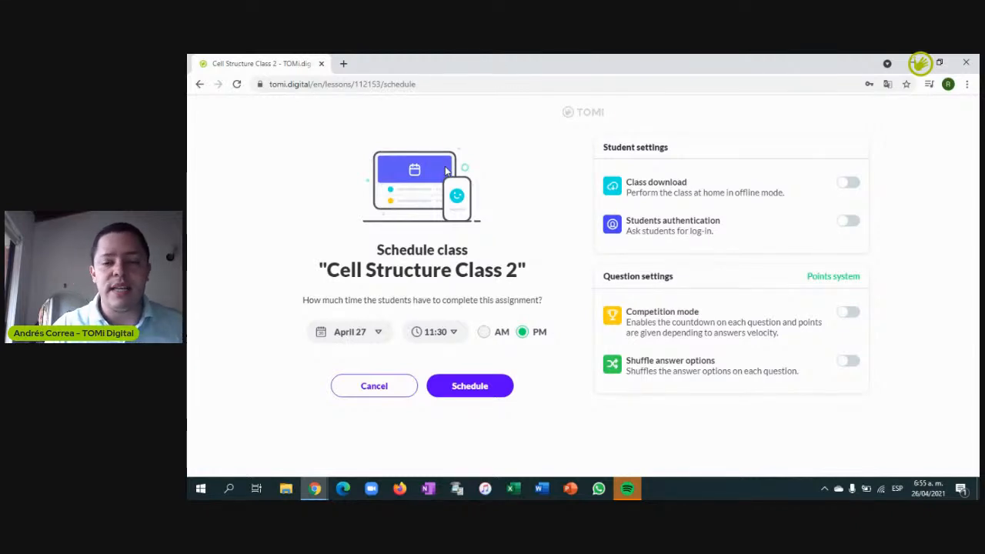
Schedule the class deadline for April 29 at 11:30 PM, then go back to the Cell Structure Class 2 overview
click(375, 334)
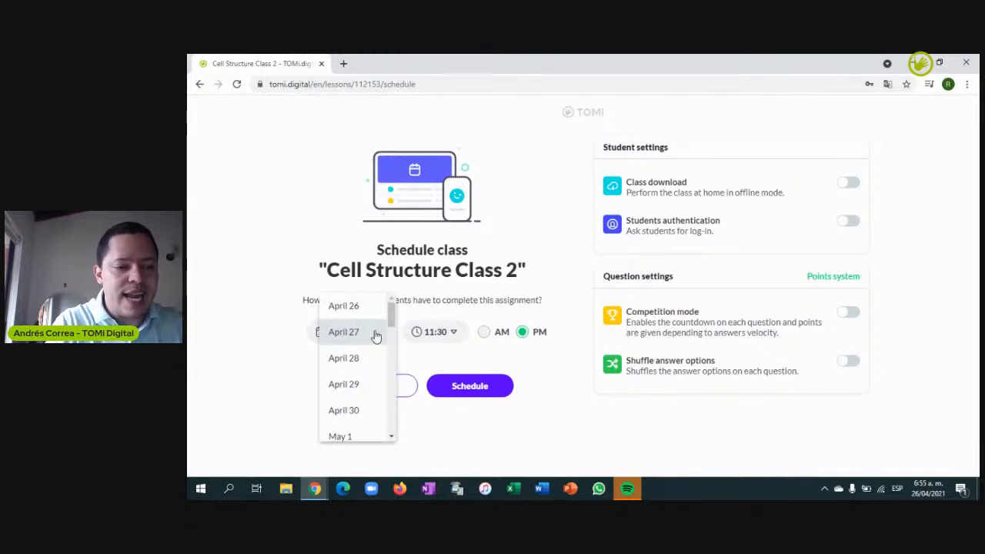
click(359, 384)
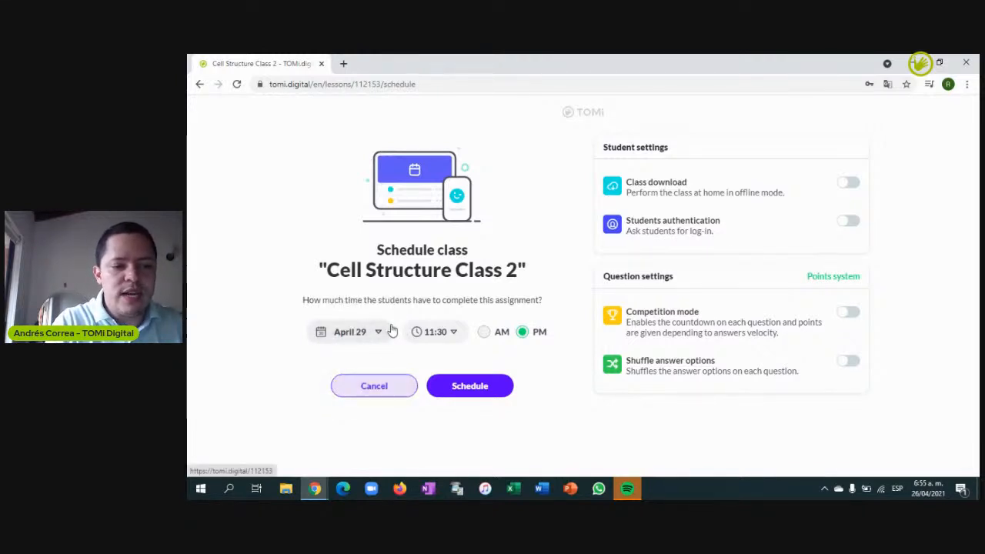
click(450, 333)
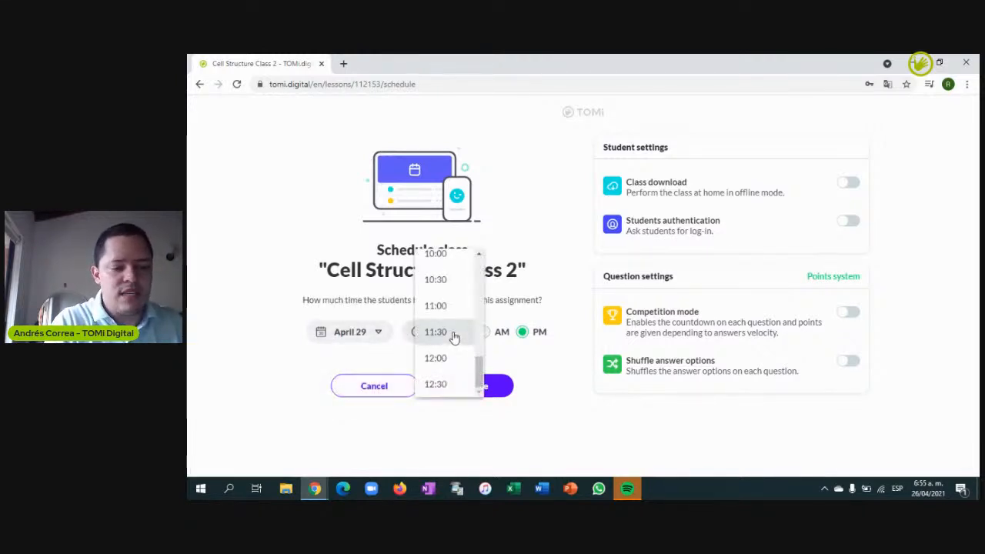
click(564, 258)
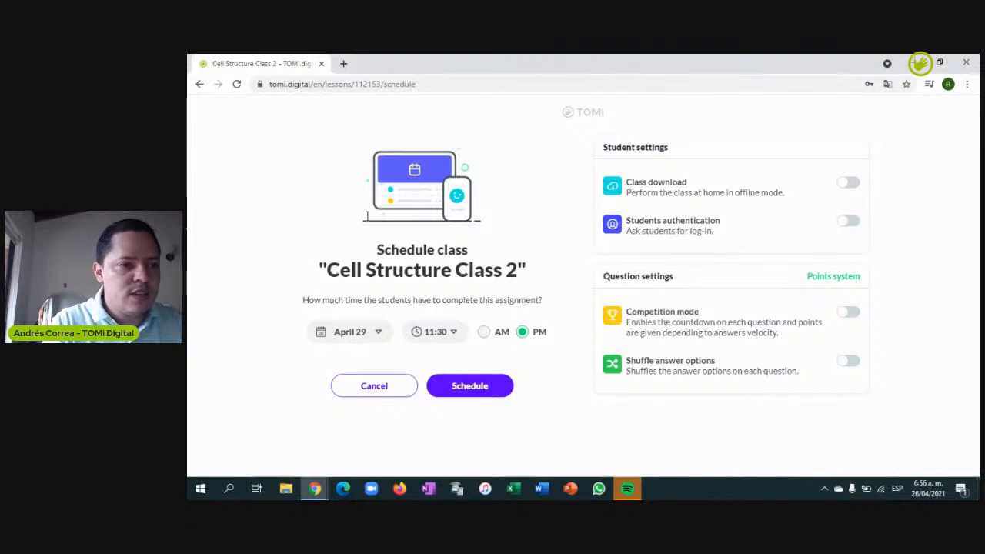
click(200, 84)
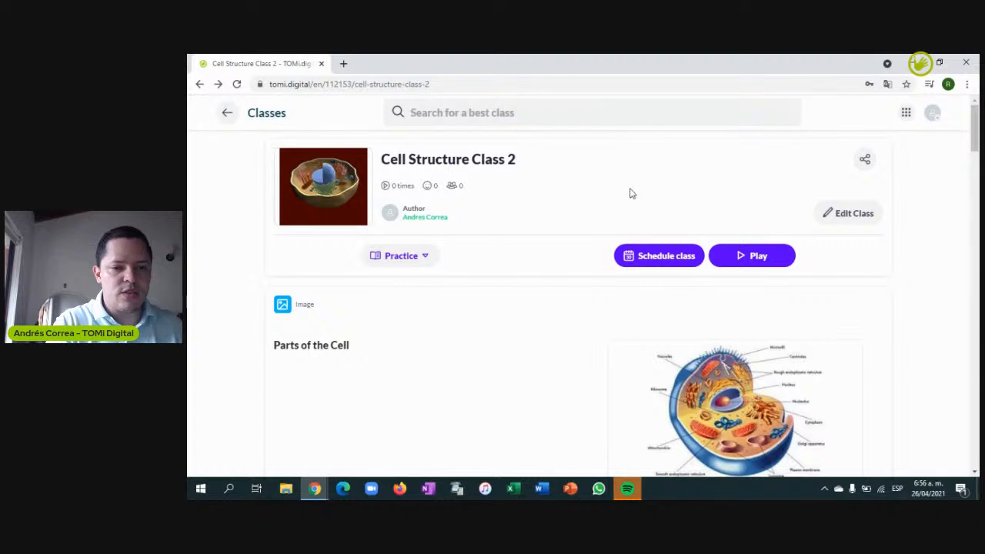
Play Cell Structure Class 2 as a guided class, accepting Competition mode on and student authentication off
click(741, 257)
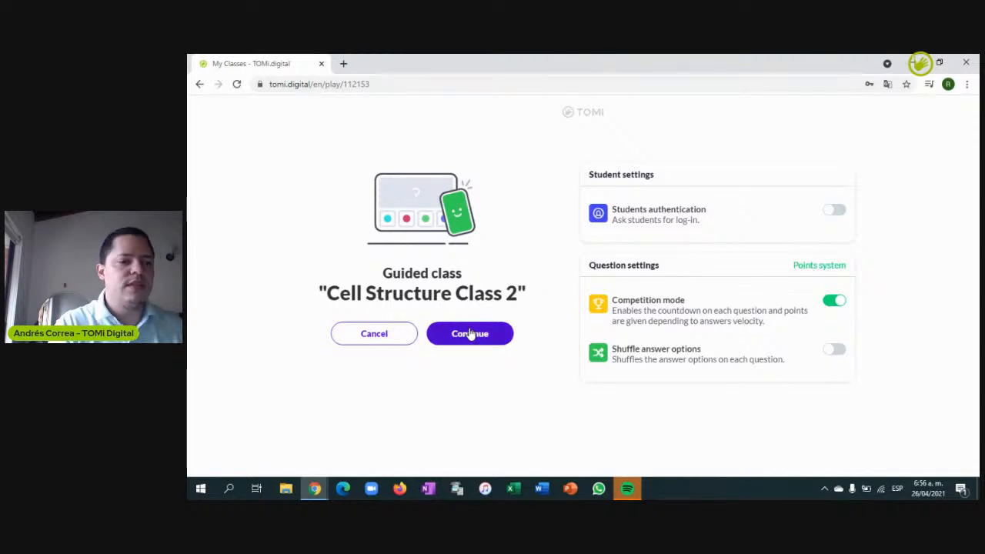
click(470, 332)
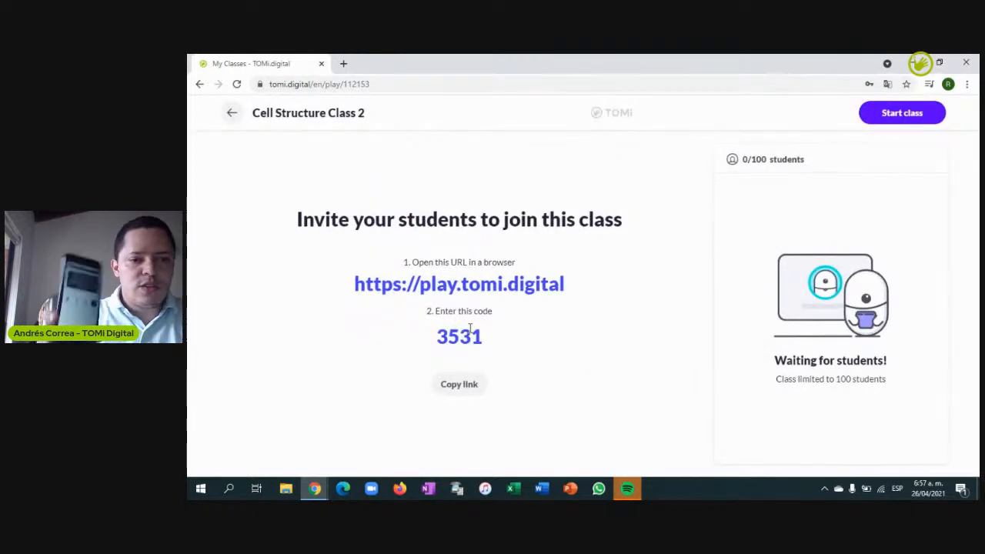
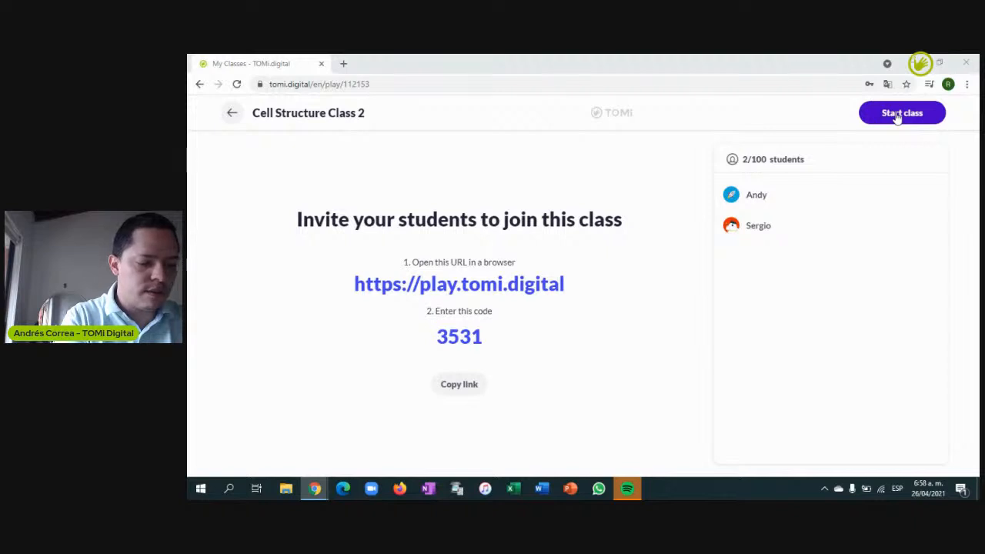
Start the class so Classroom 3531 opens on slide 1 of 8, 'Parts of the Cell'
click(898, 115)
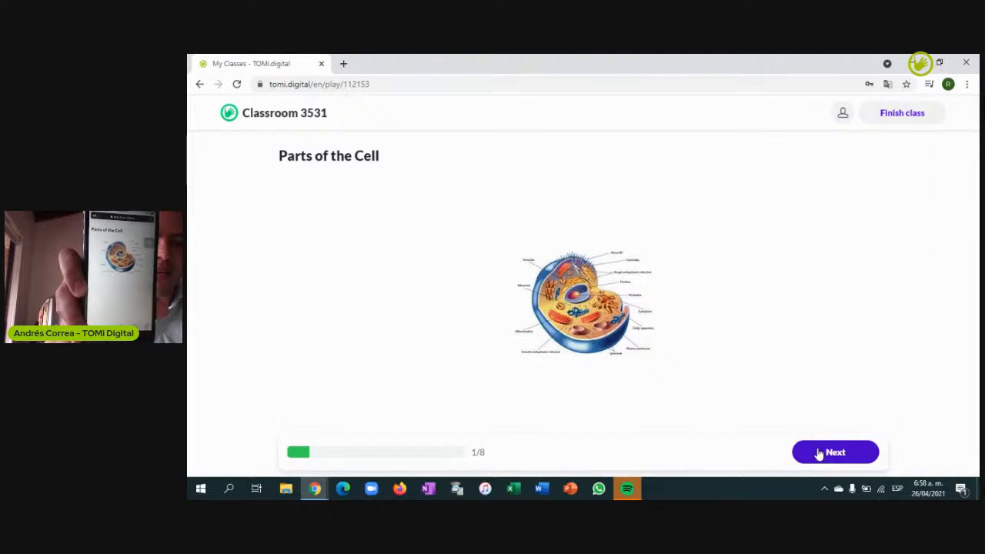
Advance past the Cell Video and the open question to slide 4, 'The cell as an energy mean'
click(819, 455)
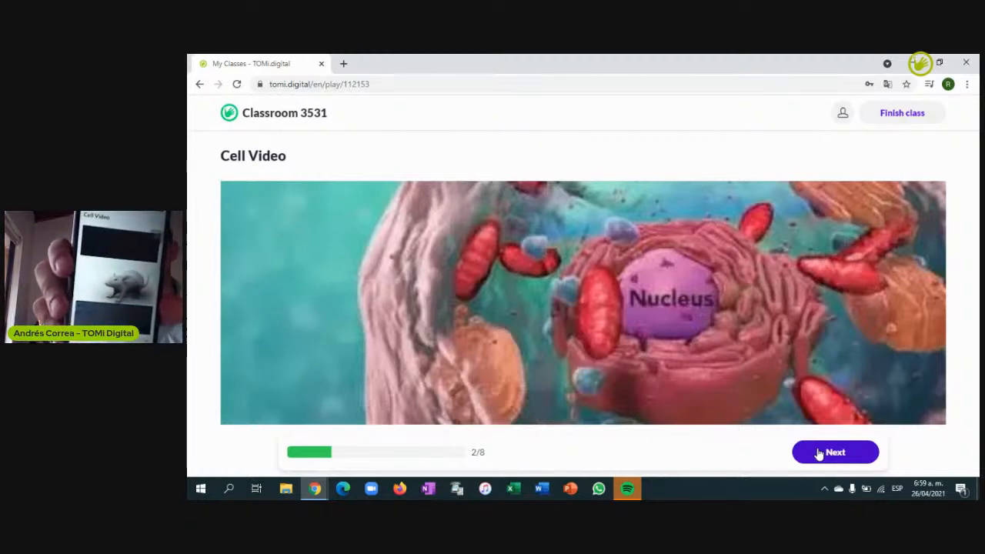
click(823, 454)
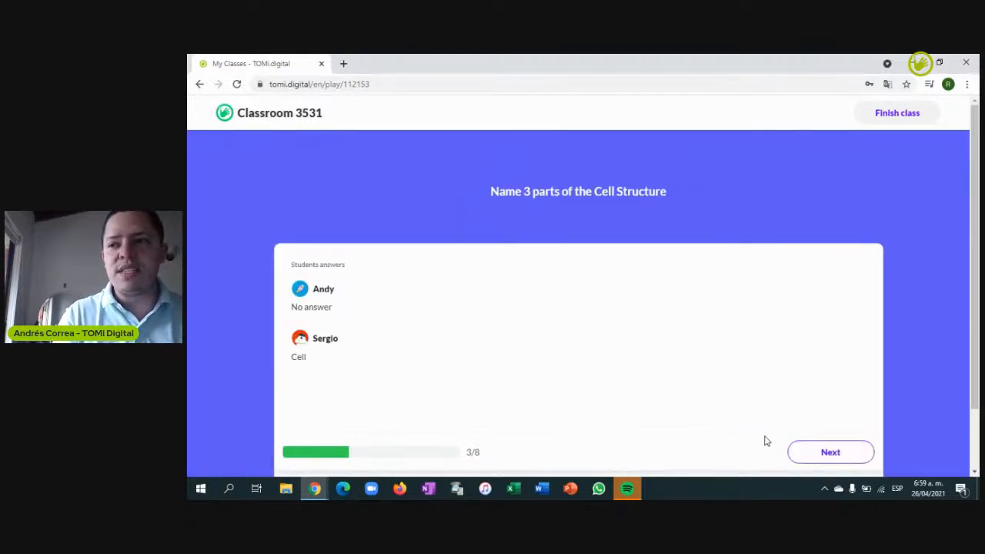
click(831, 454)
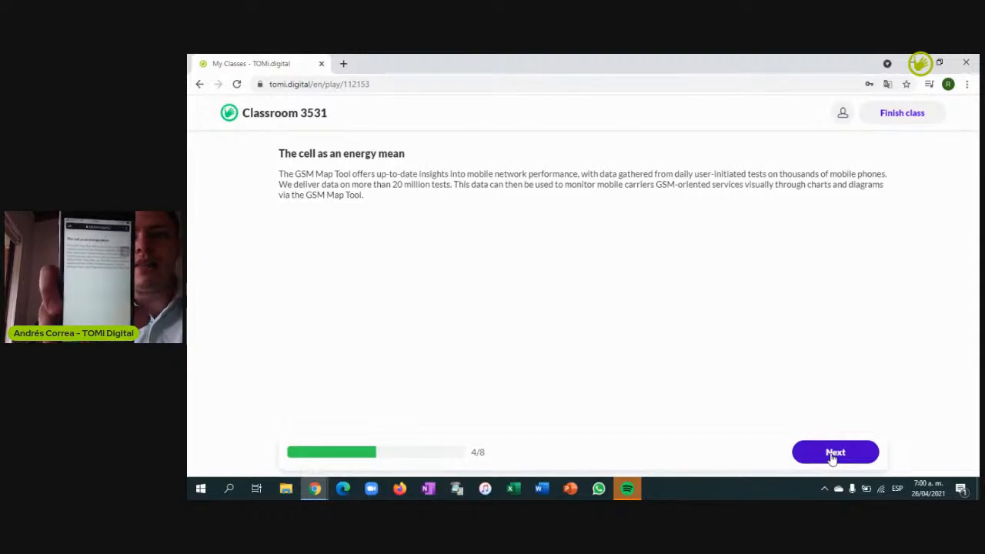
Show the vacuole true/false results (50%), then move to the 'Organize from the largest to the smallest Cell' question
click(832, 456)
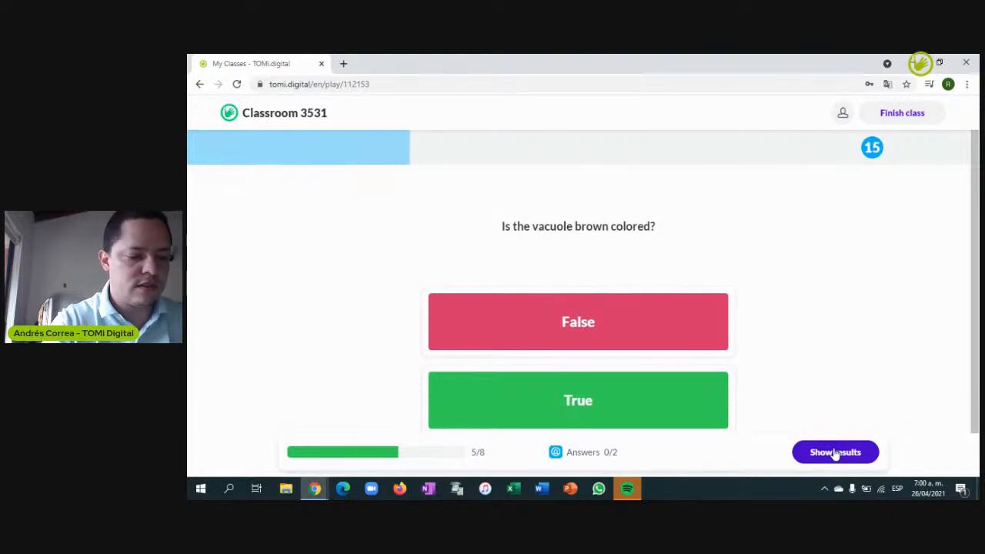
click(835, 453)
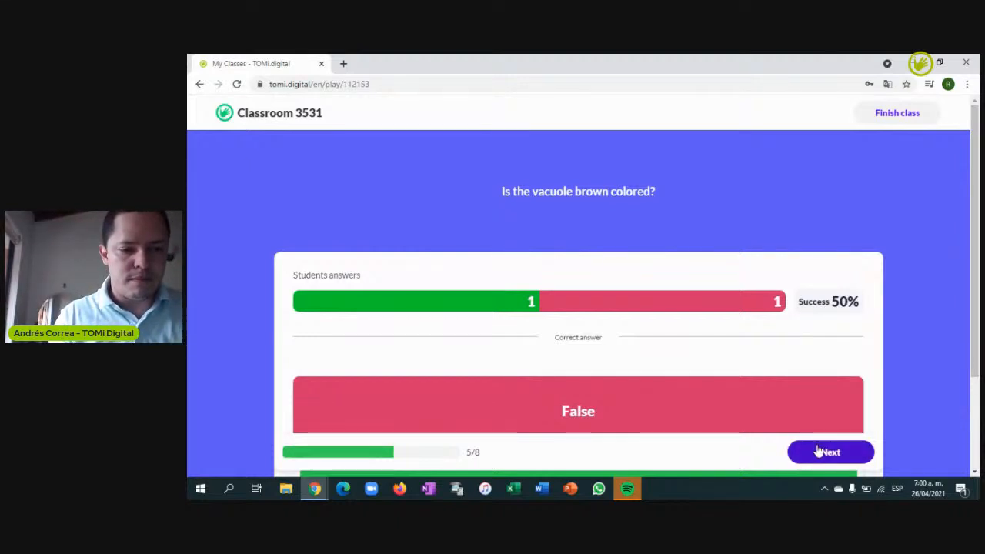
click(820, 452)
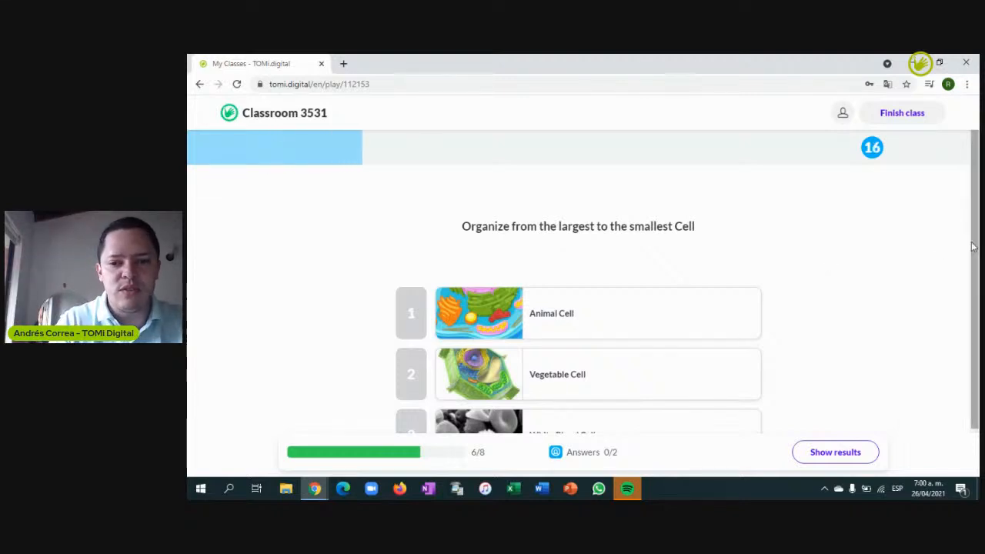
drag(973, 247, 976, 291)
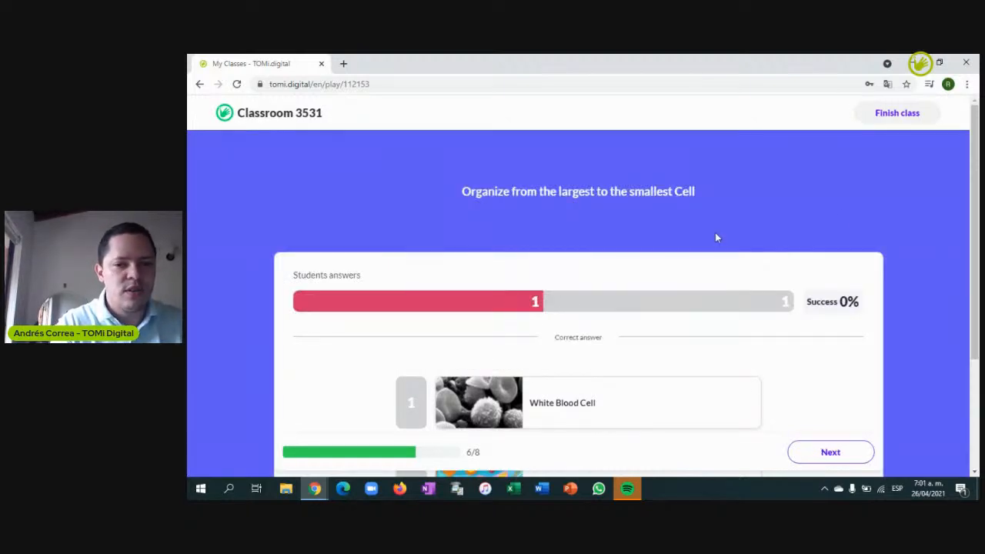
Review the ordering question's 0% results and correct order, then advance to the 'Find the words related to the Cell' word search
scroll(978, 204, down, 1)
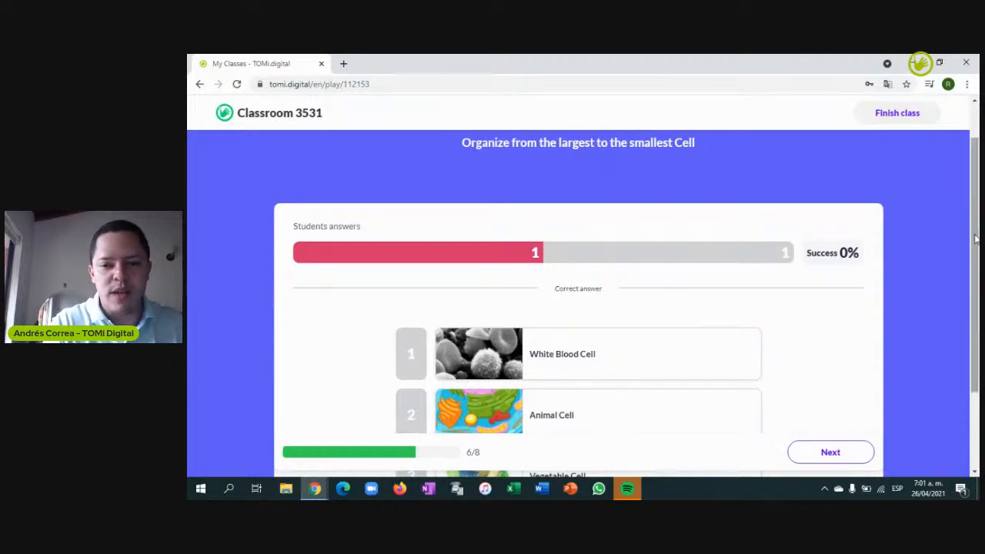
scroll(975, 240, down, 2)
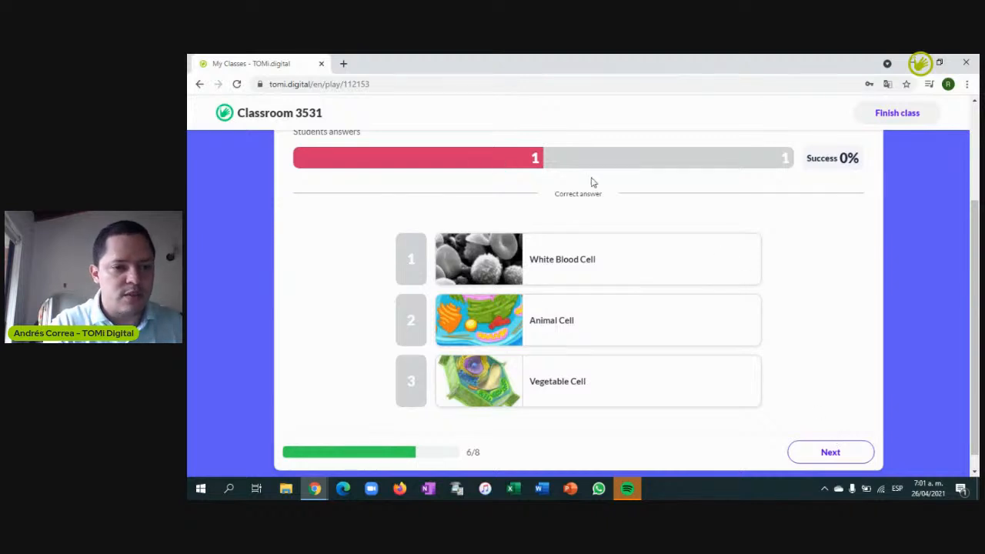
click(829, 451)
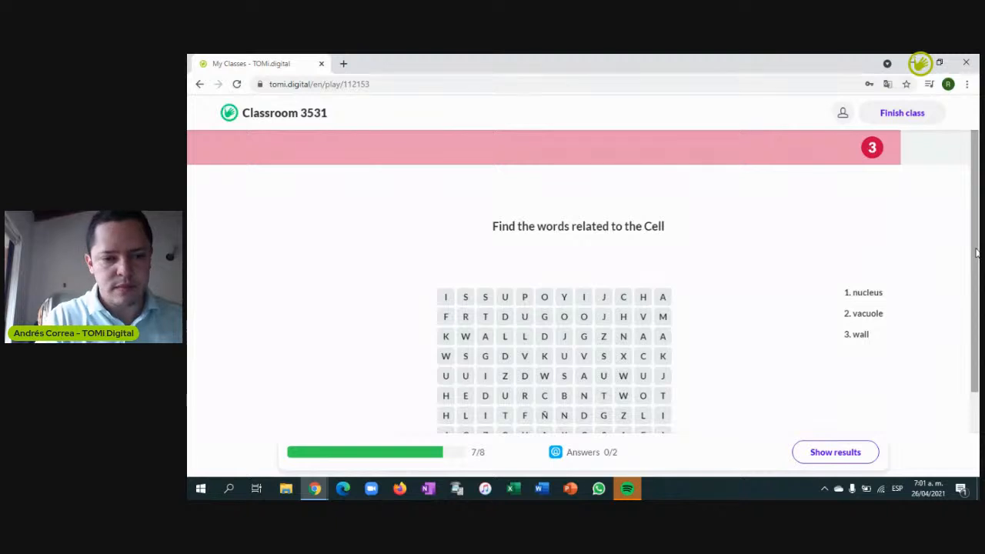
drag(976, 253, 976, 275)
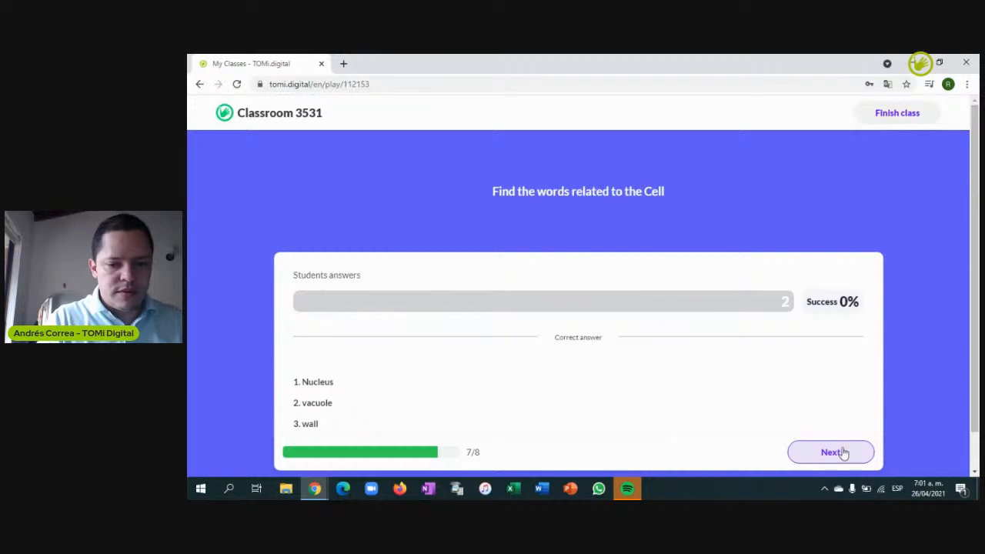
Move to slide 8, 'An organism made of one cell is called', and view its 50% results with Unicellular correct
click(828, 460)
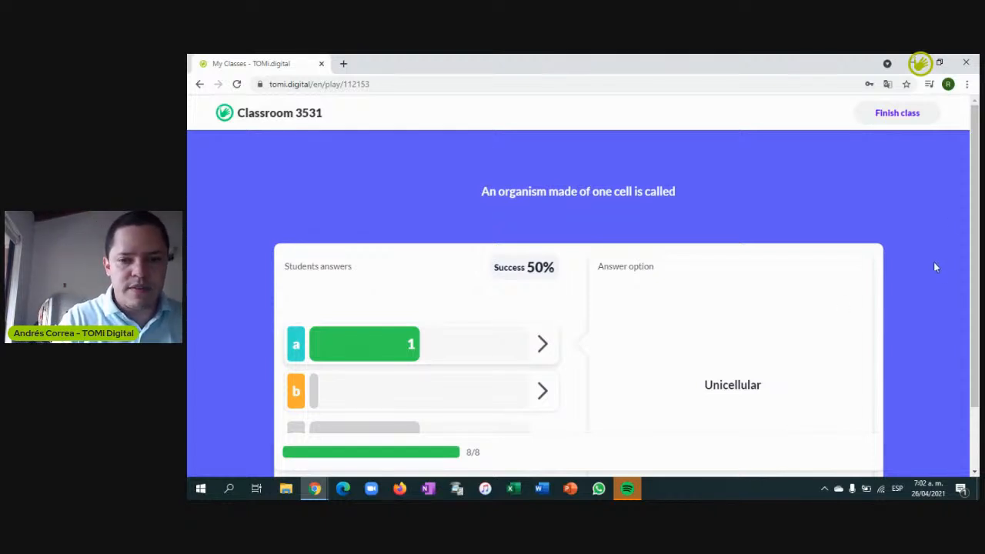
drag(976, 201, 977, 264)
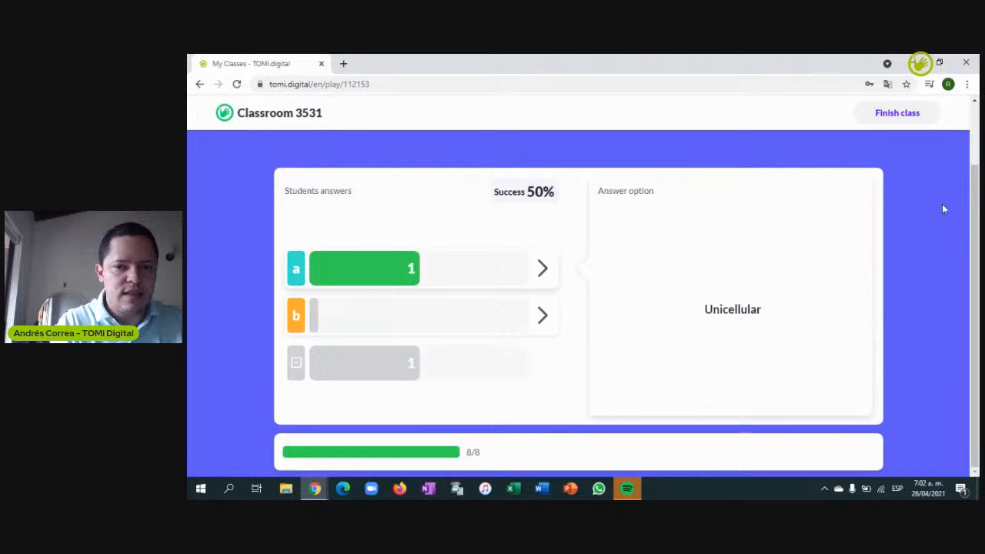
End the class, check the student ranking, and open the class report
click(898, 113)
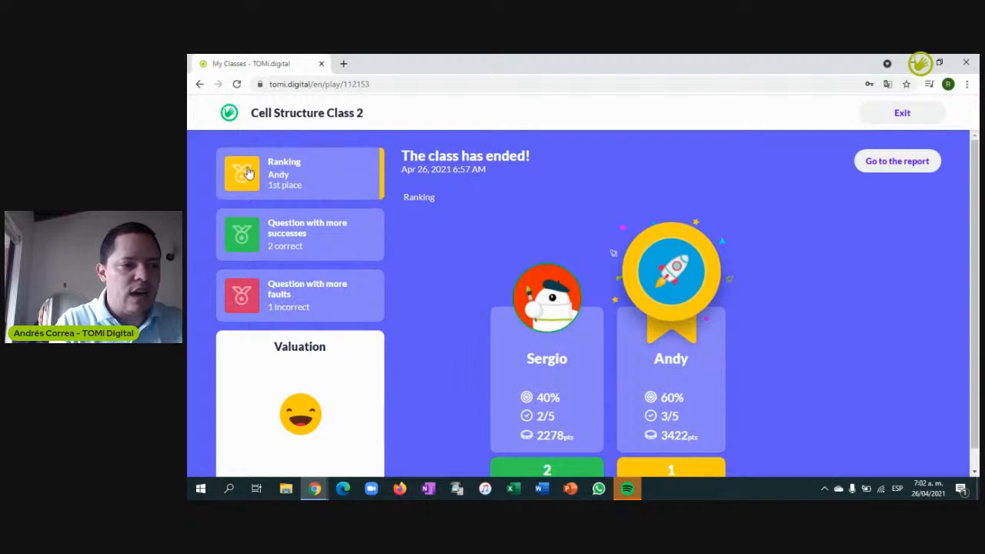
scroll(963, 164, down, 1)
scroll(963, 164, up, 1)
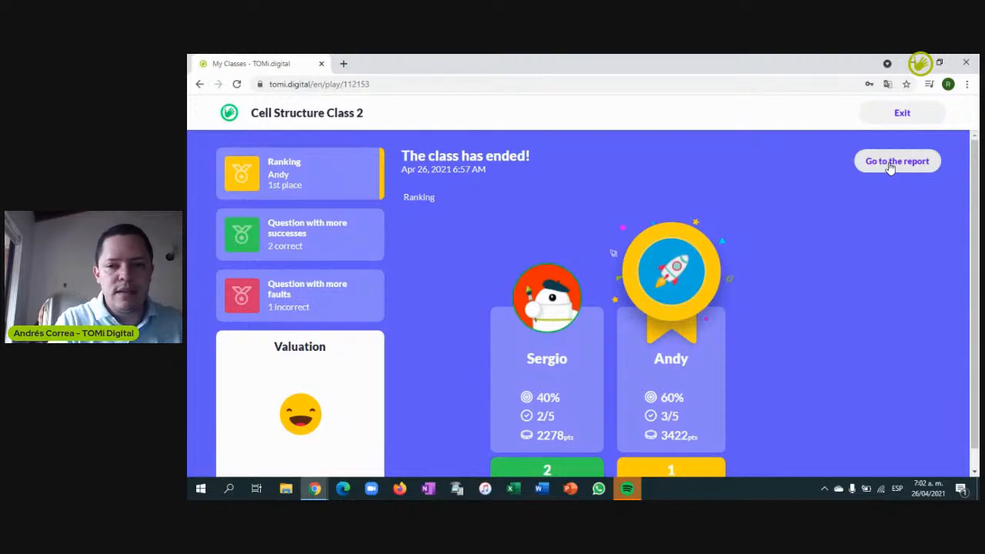
click(890, 164)
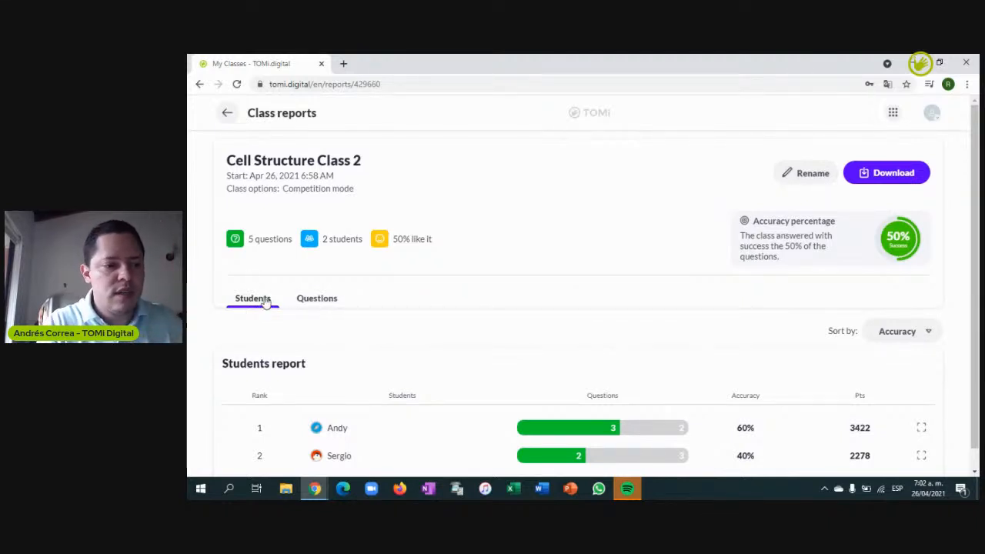
scroll(937, 242, down, 1)
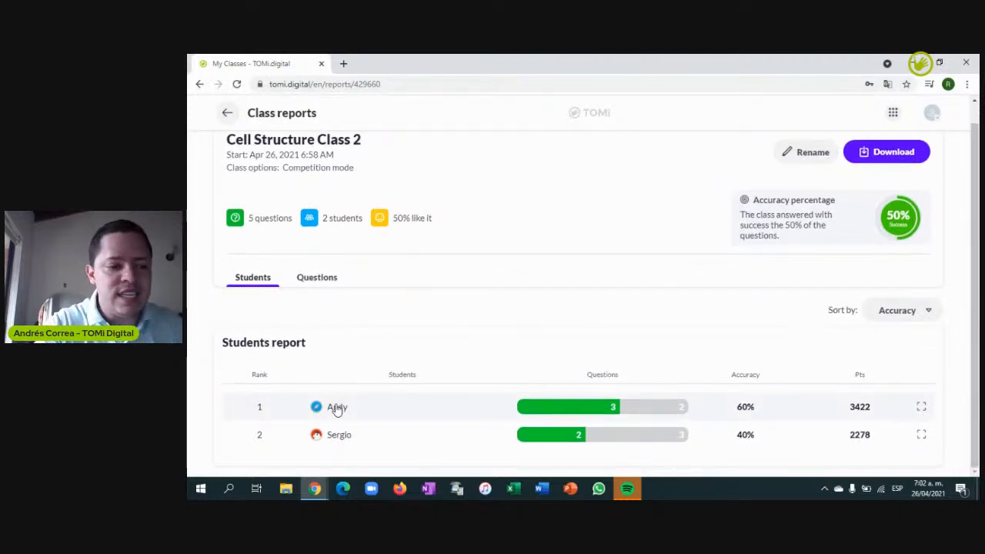
Review the second student's answers through Question 5, then close the individual report
click(339, 436)
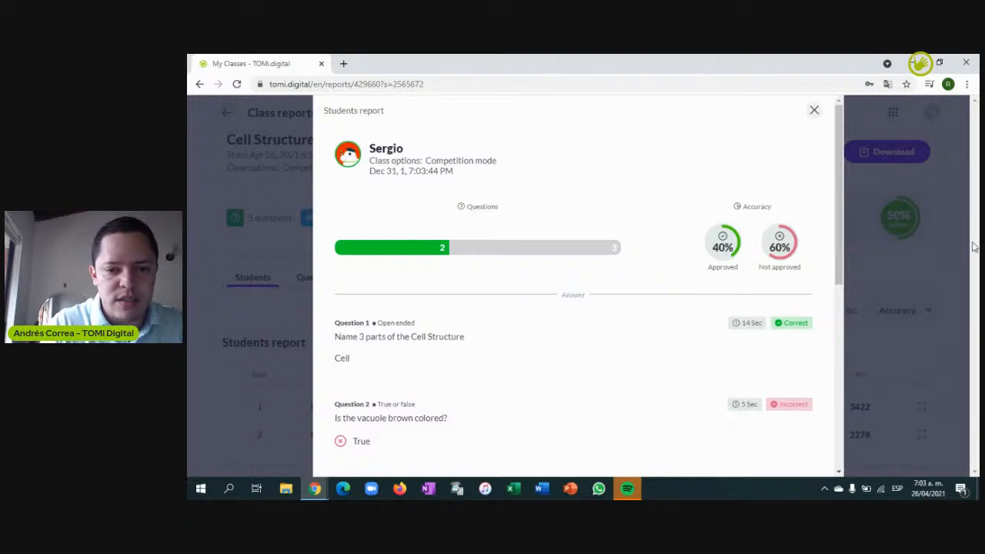
drag(840, 214, 840, 293)
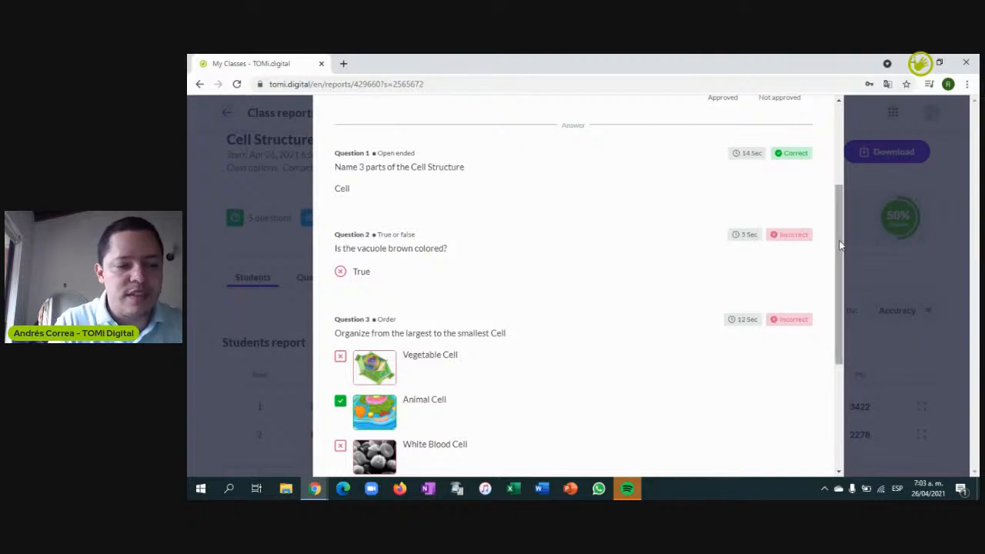
drag(841, 245, 840, 302)
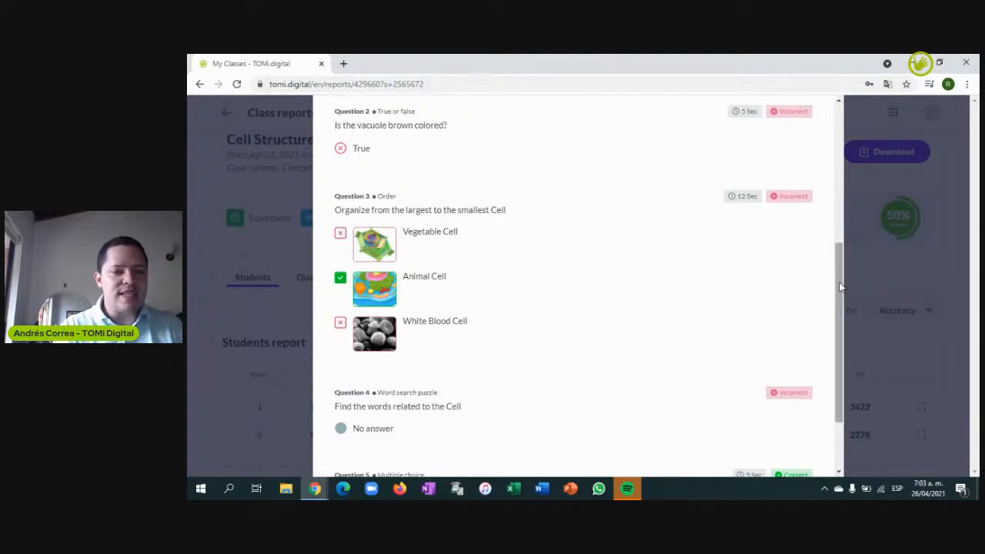
drag(841, 286, 841, 339)
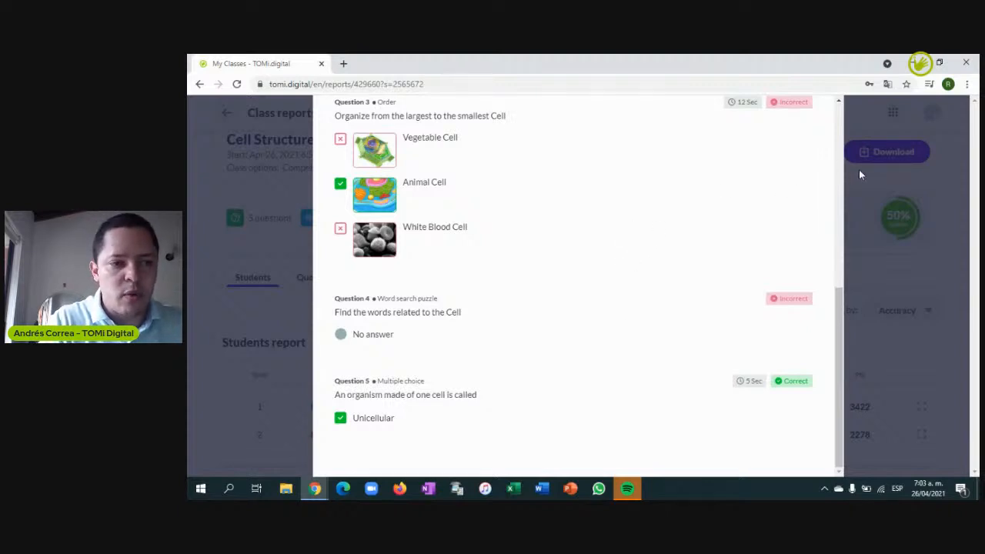
click(894, 228)
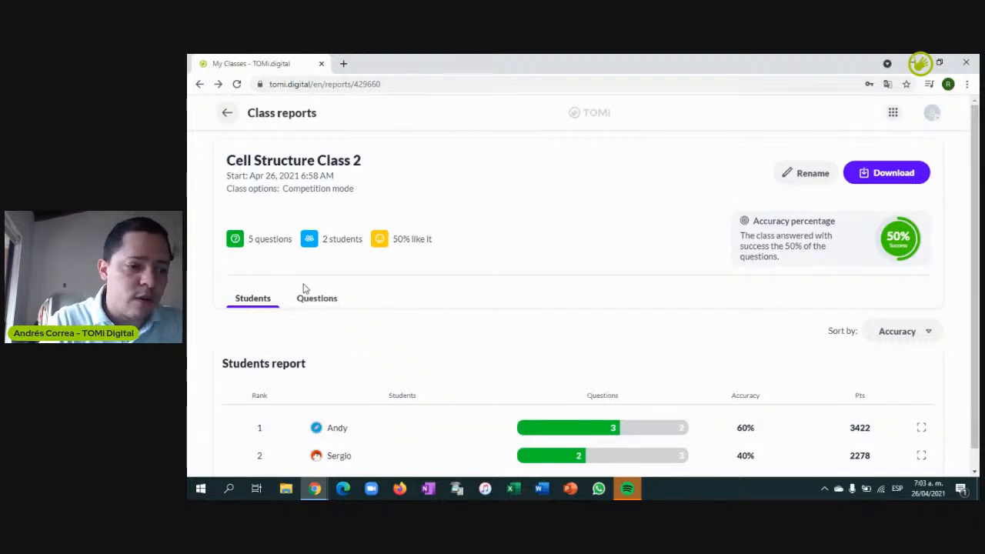
Switch the report to per-question results and review each question card, starting from Question 1 at 100% approved
click(309, 303)
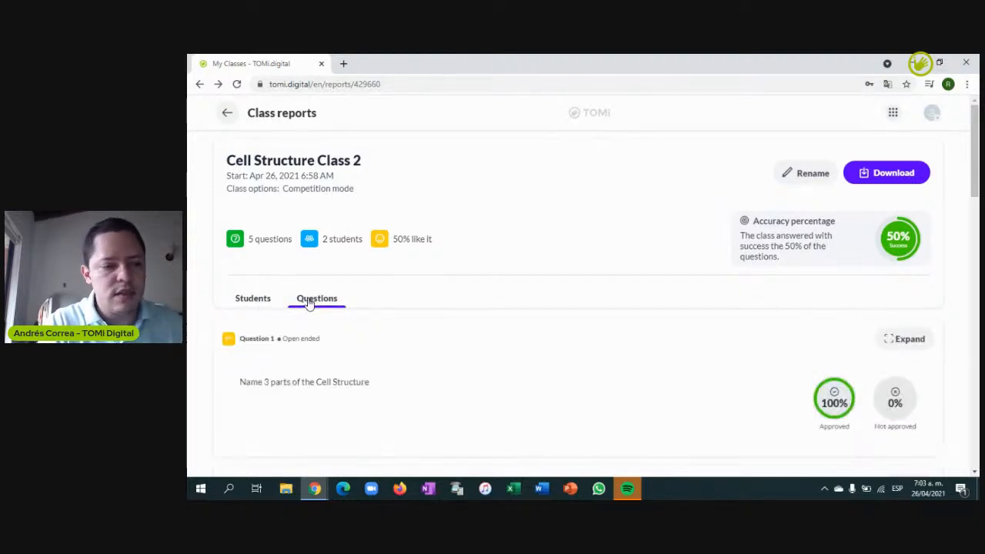
drag(974, 168, 975, 205)
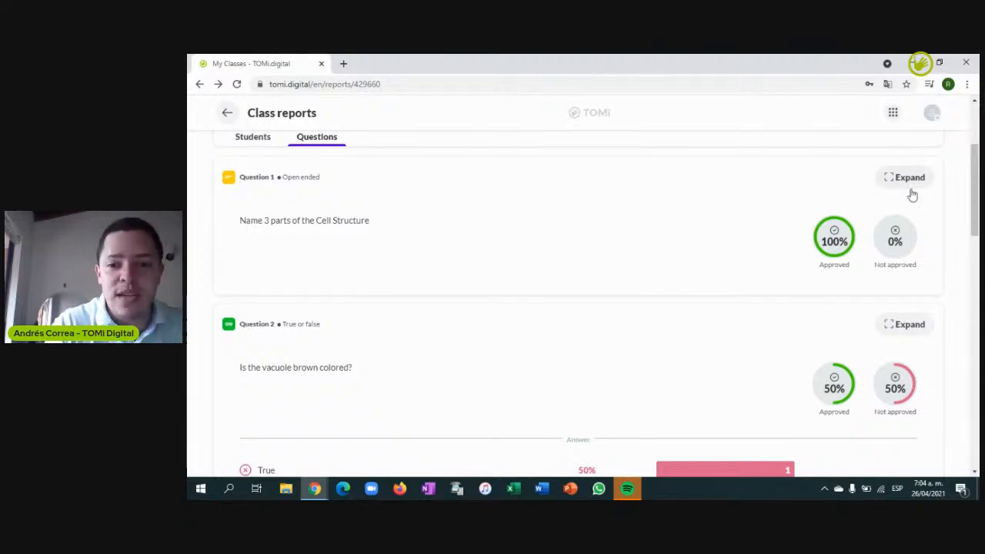
scroll(971, 210, down, 2)
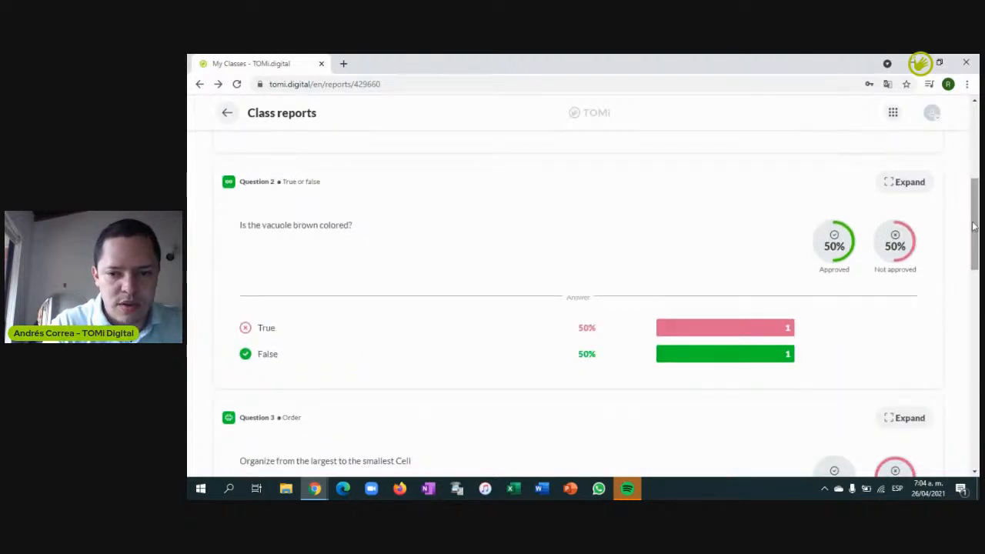
scroll(970, 223, down, 2)
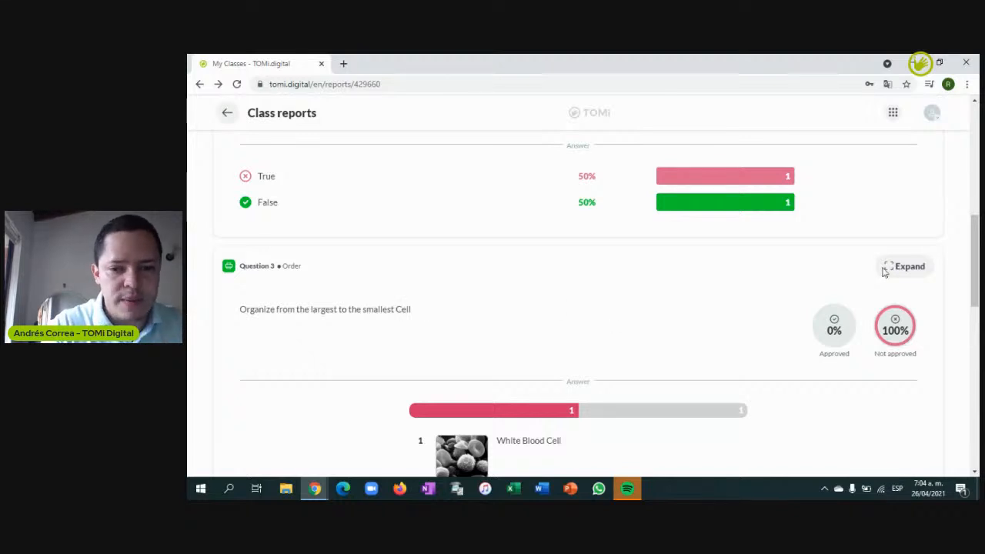
scroll(425, 311, down, 5)
scroll(580, 308, up, 10)
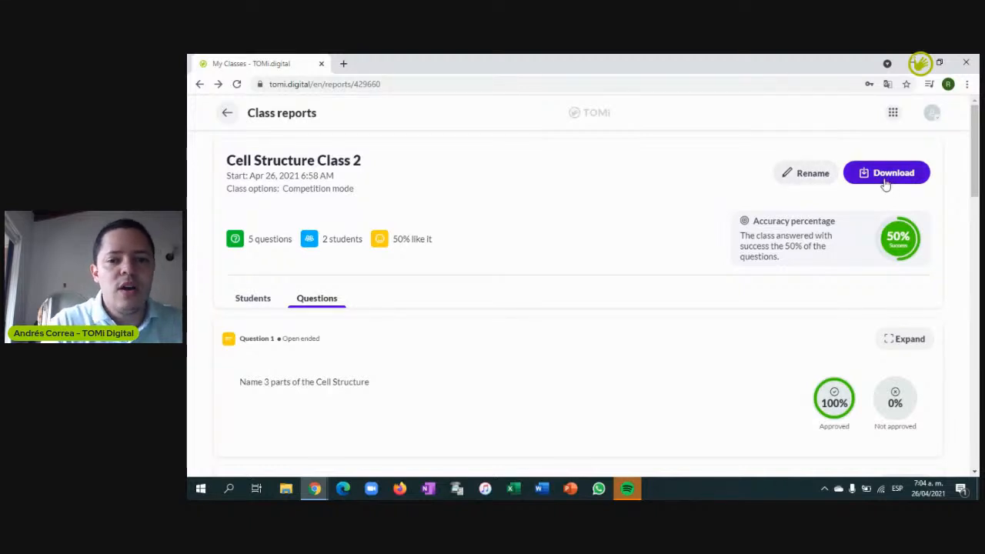
View the report's PDF and XLS download options, dismiss them, and return to the class reports list
click(885, 183)
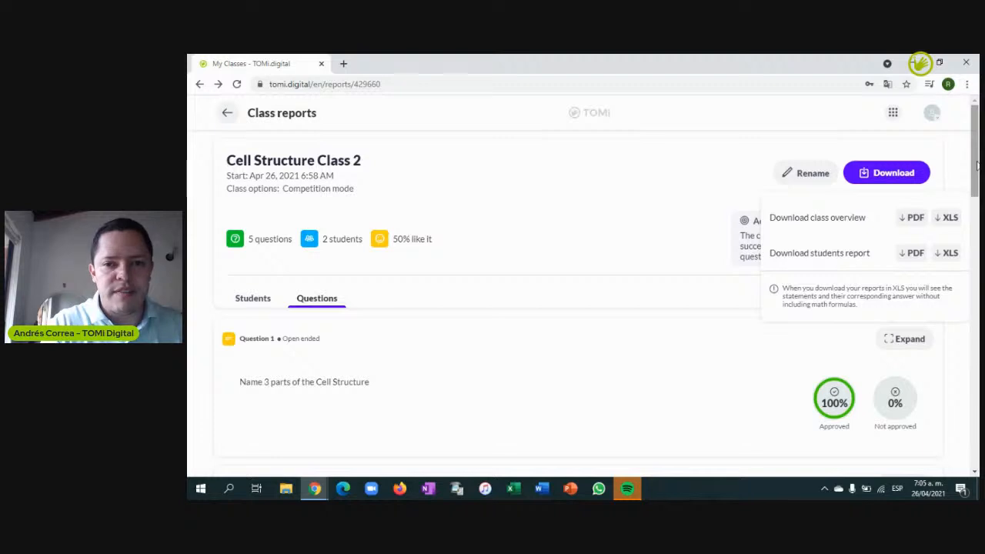
click(233, 115)
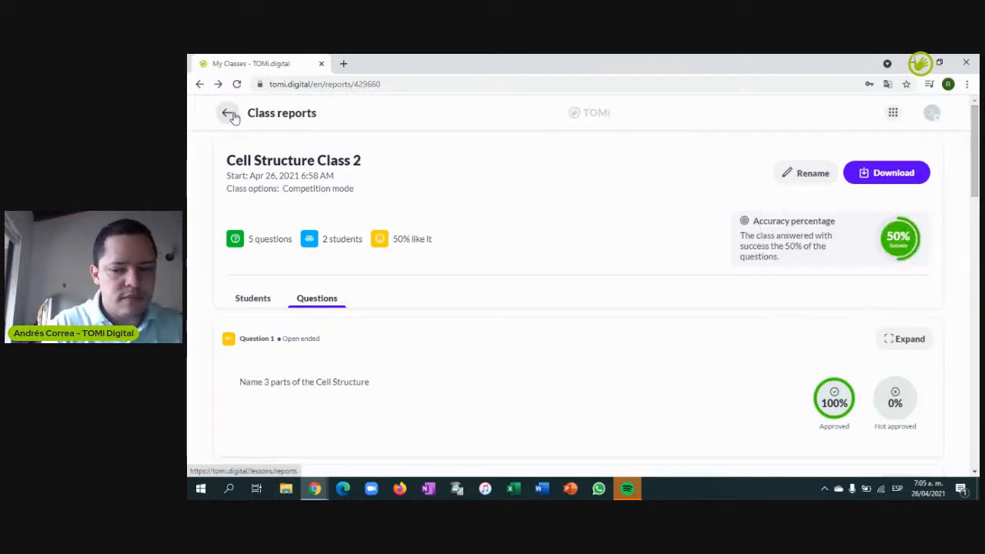
click(232, 115)
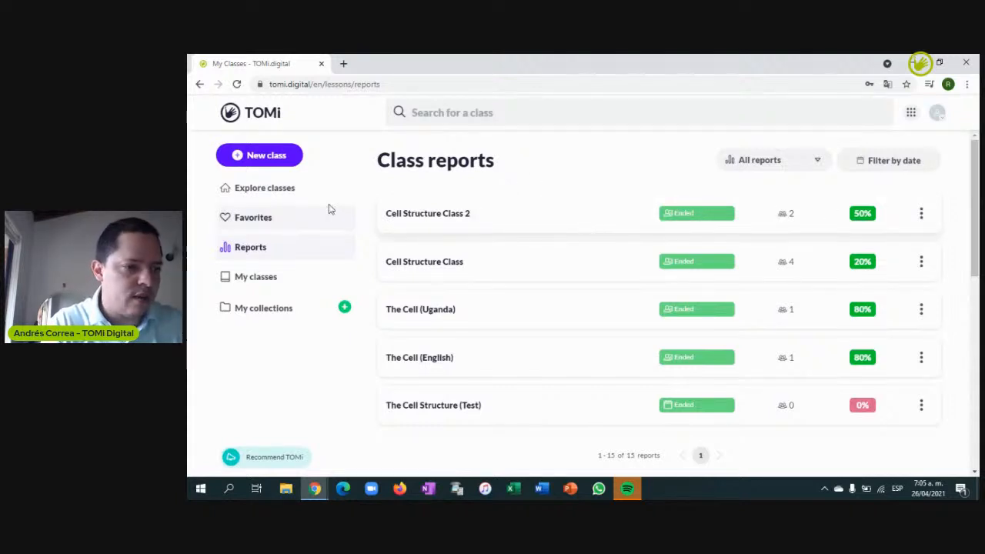
Open My classes, listing Cell Structure Class 2, Cell Structure Class and The Cell Structure
click(262, 276)
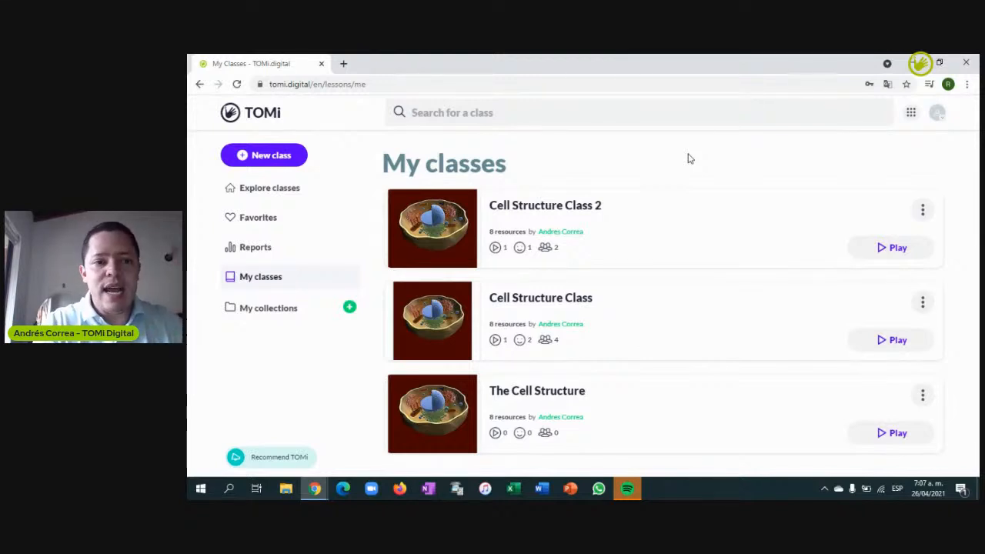
Open the Profile page from the avatar menu, leaving the subscription pin field empty
click(938, 116)
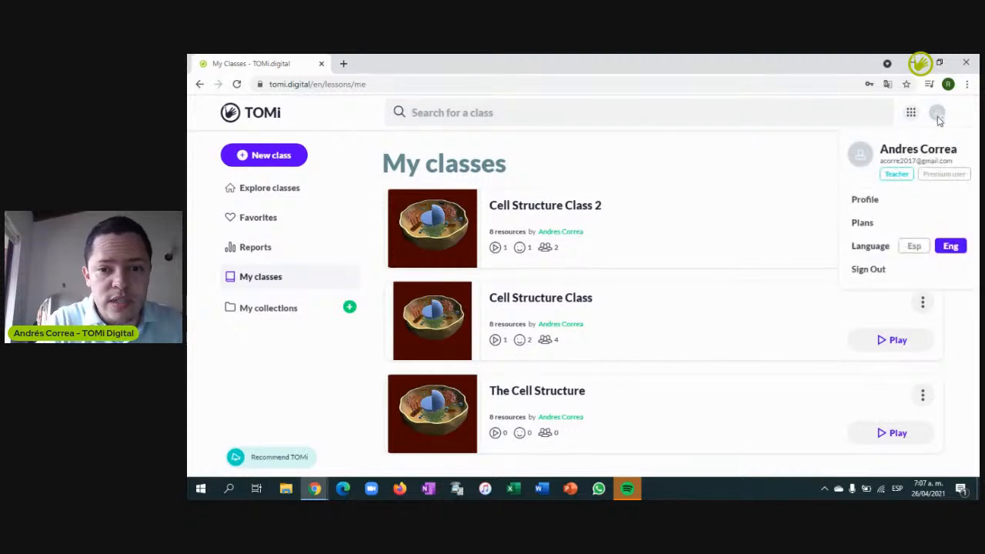
click(867, 203)
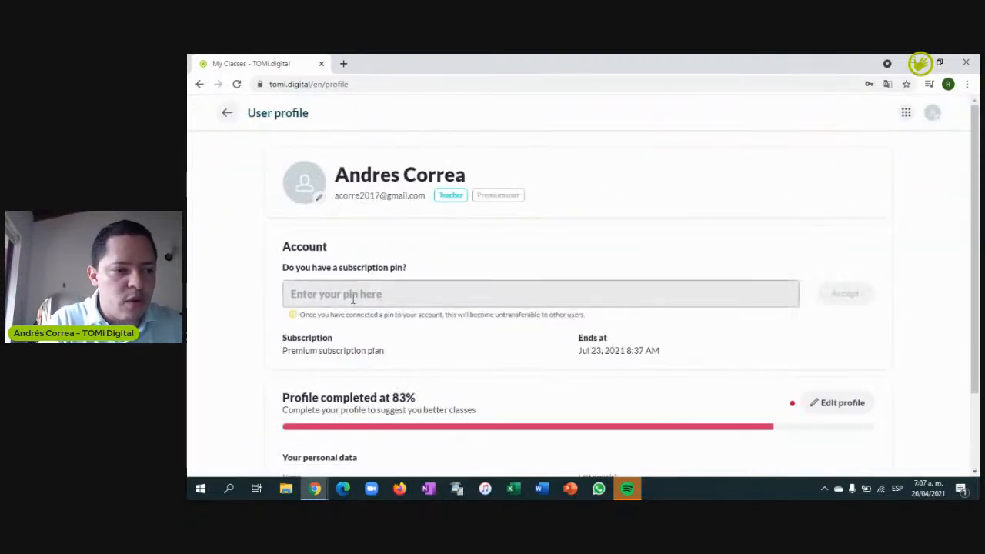
click(348, 294)
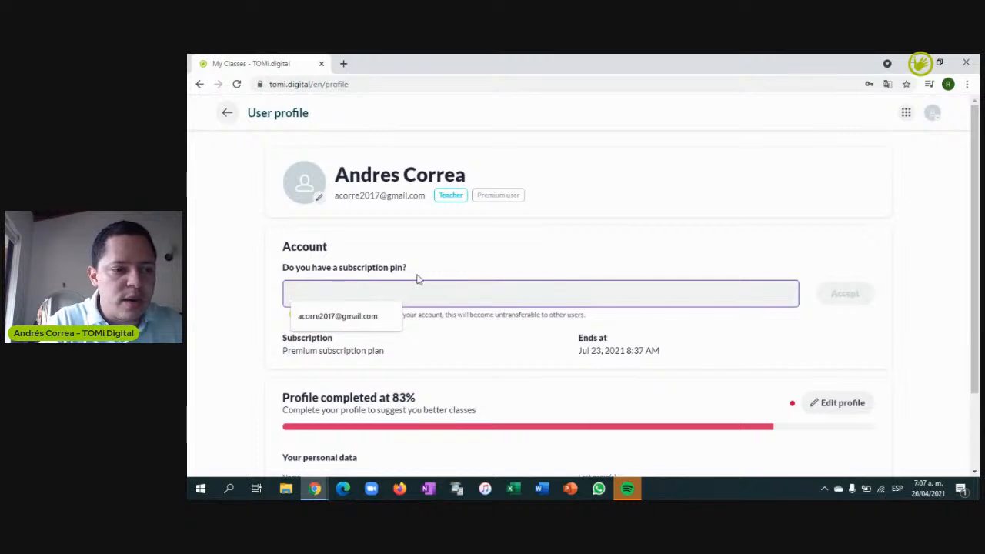
click(506, 266)
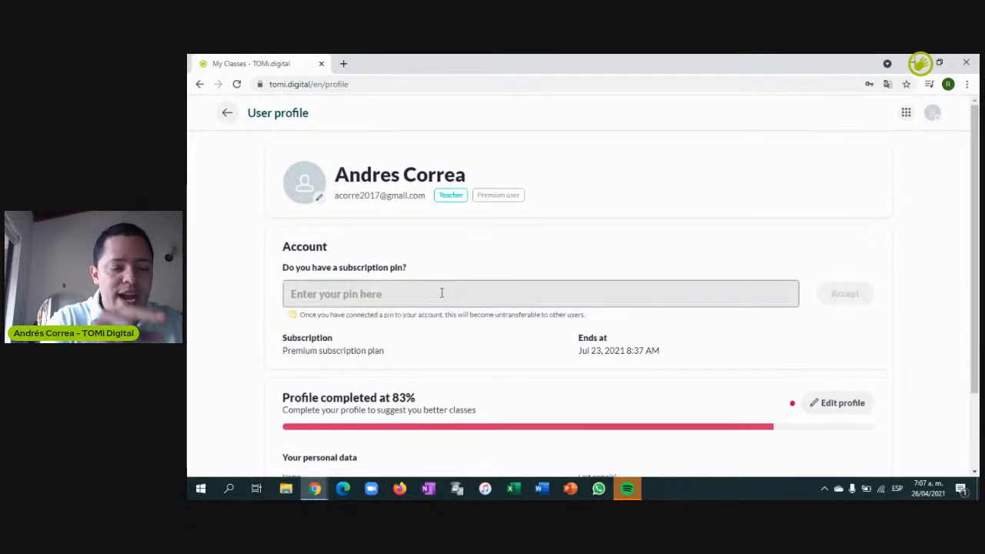